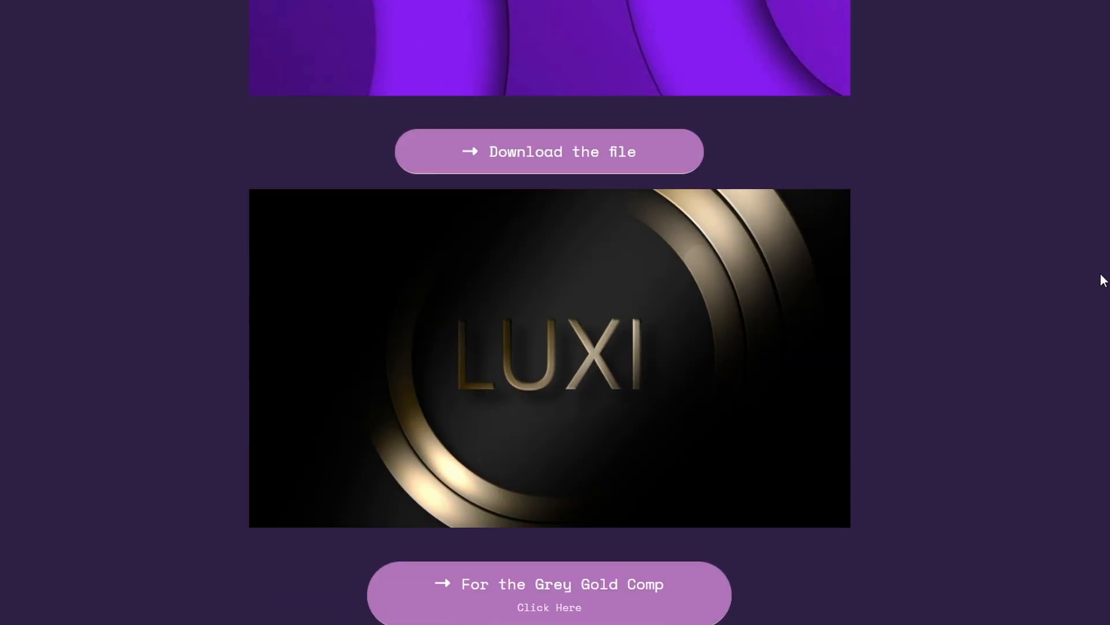
pyautogui.scroll(-8, 1104, 280)
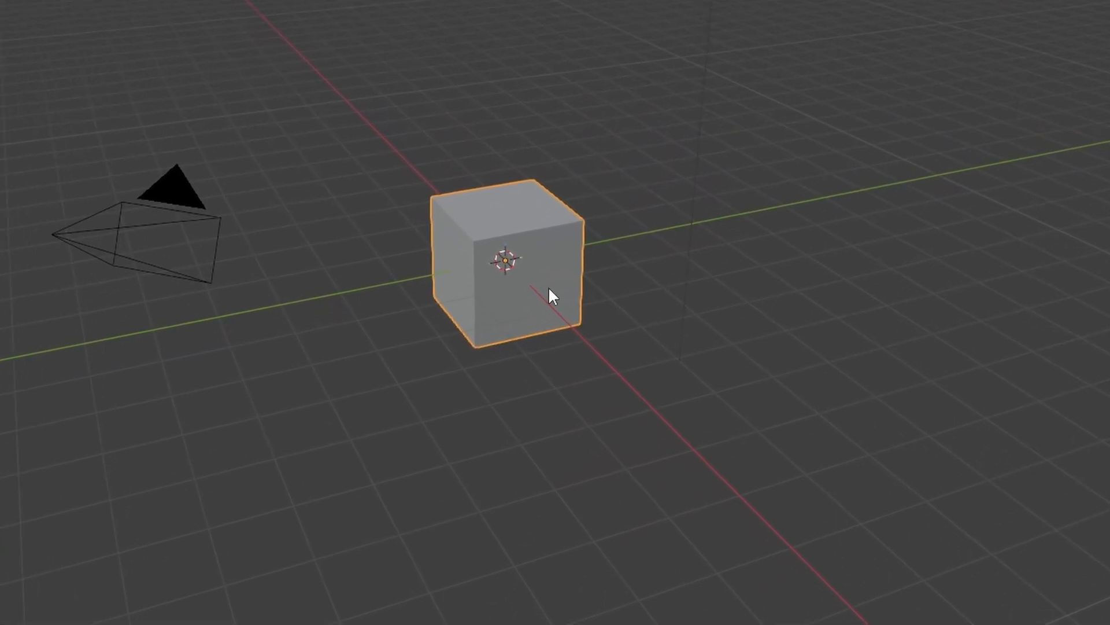
# Delete the default cube and append the Xmas Tree object from Tree Tut.blend
pyautogui.press('Delete')
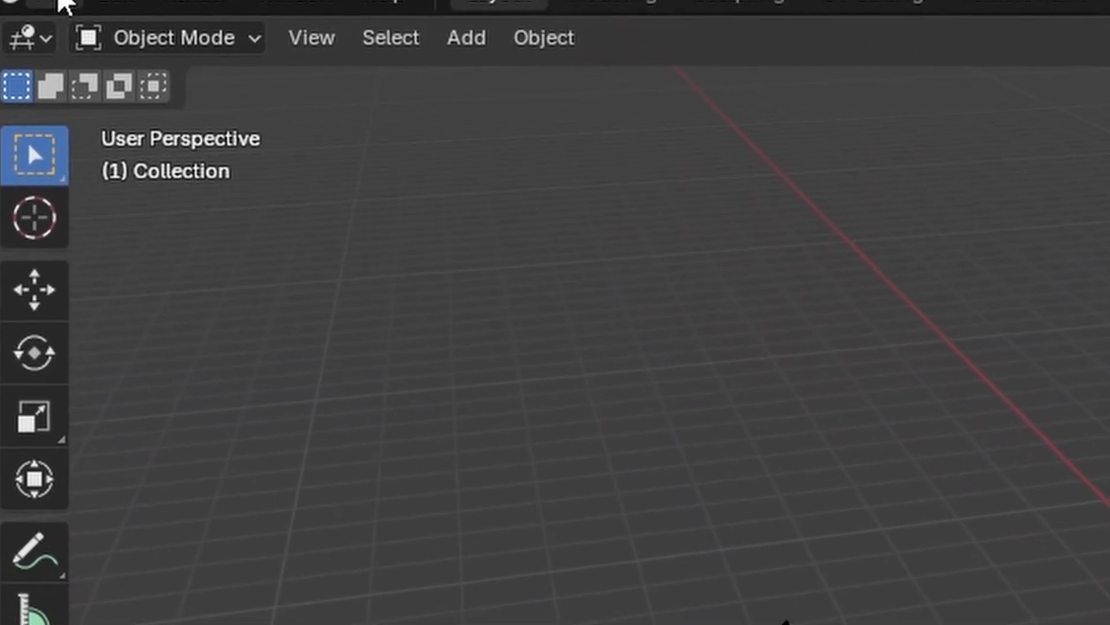
pyautogui.click(62, 5)
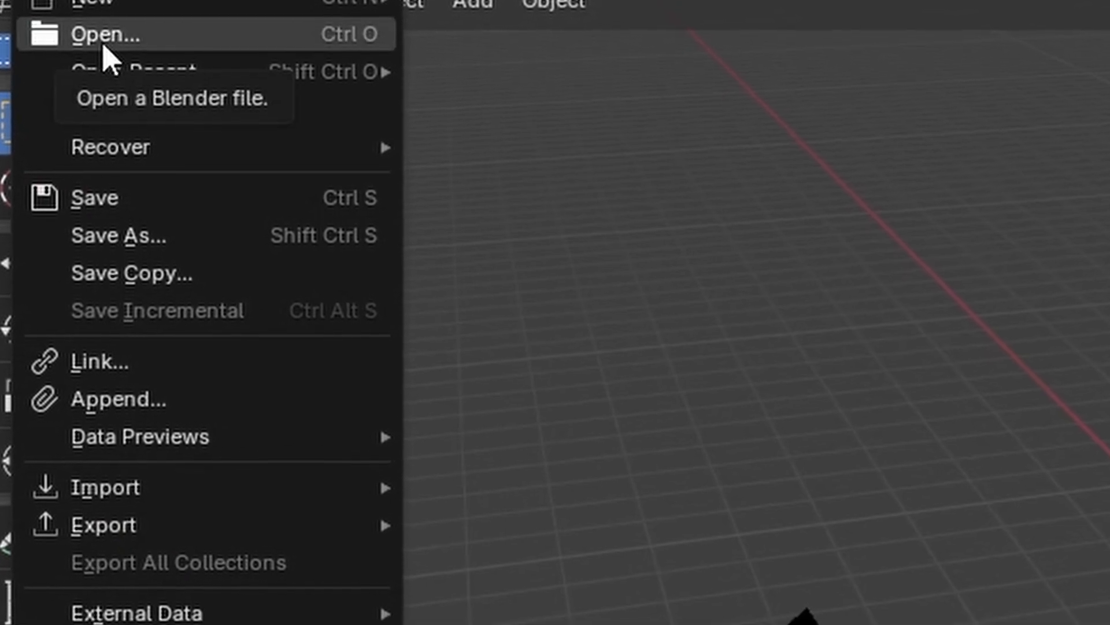
pyautogui.moveTo(197, 488)
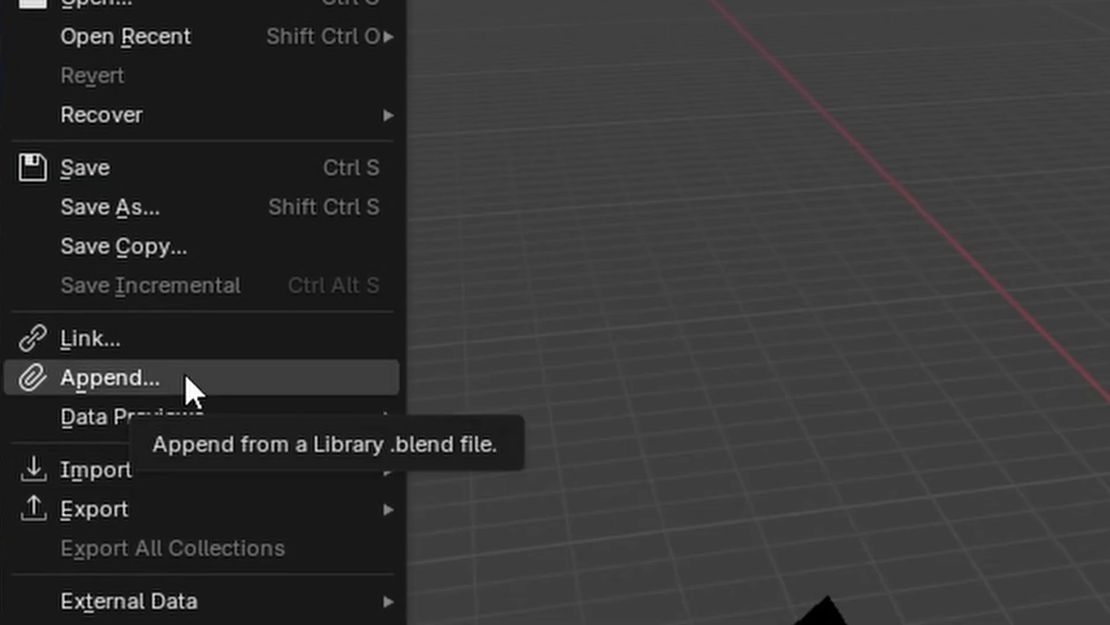
pyautogui.click(191, 389)
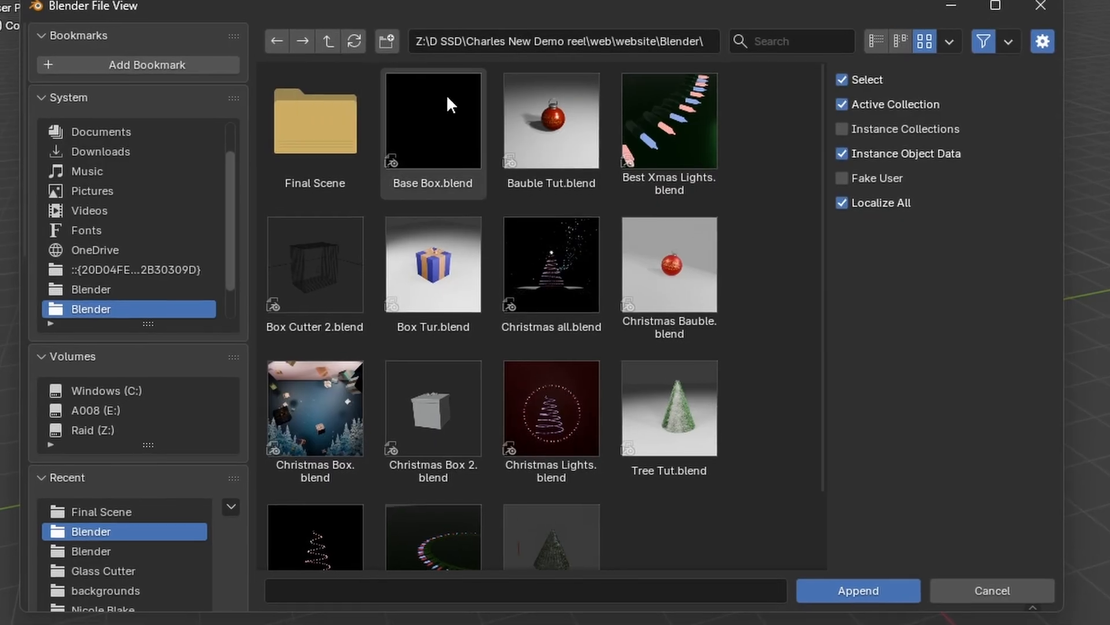
pyautogui.scroll(2, 830, 168)
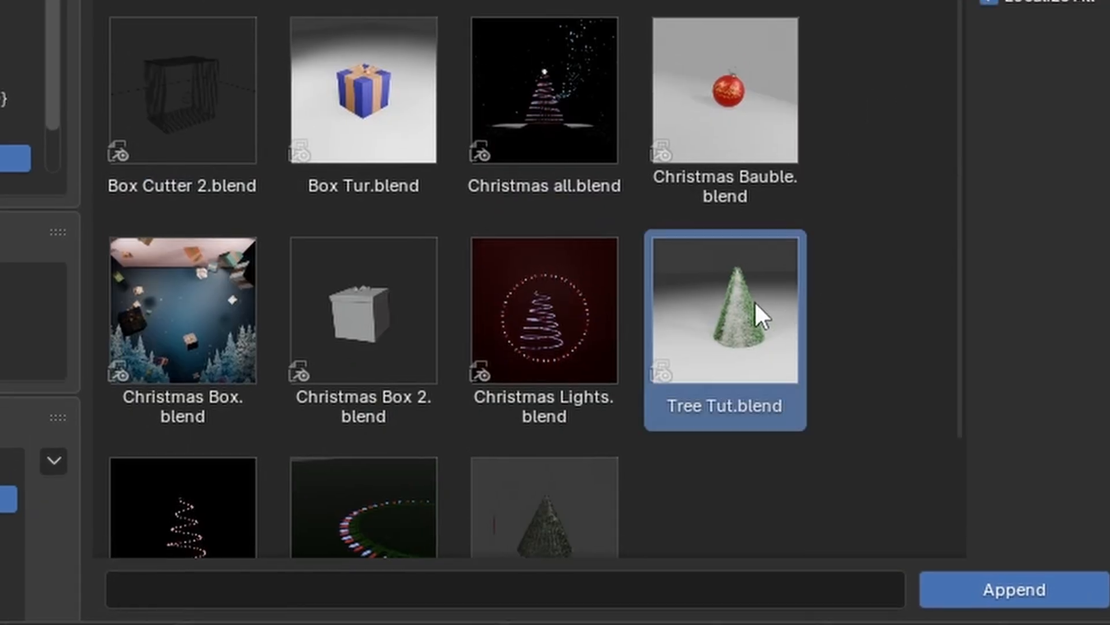
pyautogui.doubleClick(759, 273)
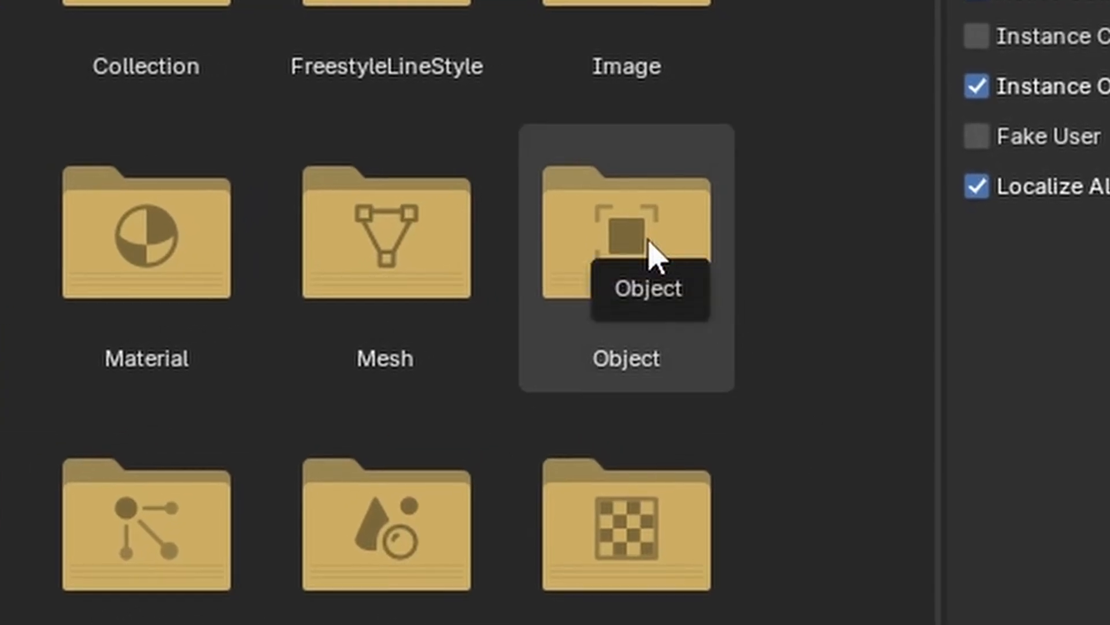
pyautogui.doubleClick(652, 255)
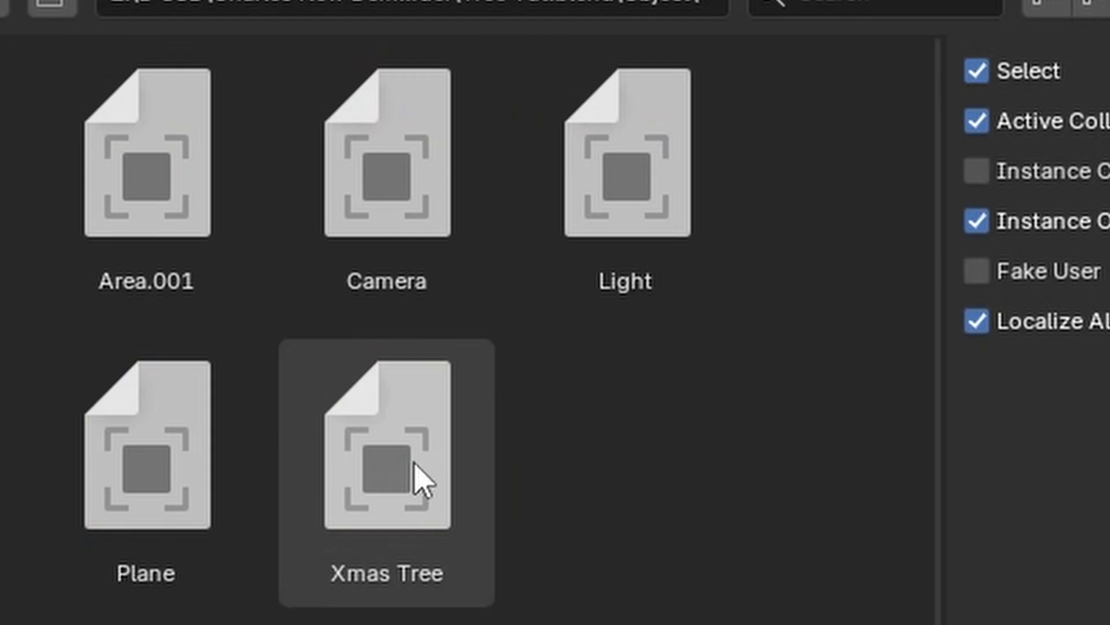
pyautogui.doubleClick(420, 480)
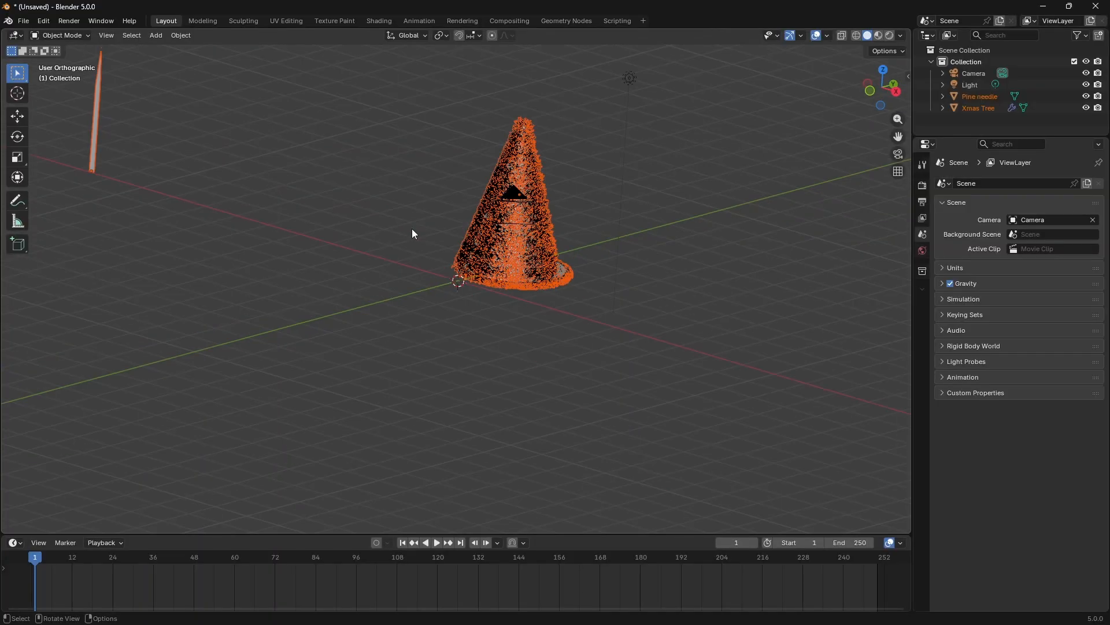
# Box-select the pine needle standing apart from the Christmas tree in front view
pyautogui.press('KP_1')
pyautogui.scroll(-4, 414, 224)
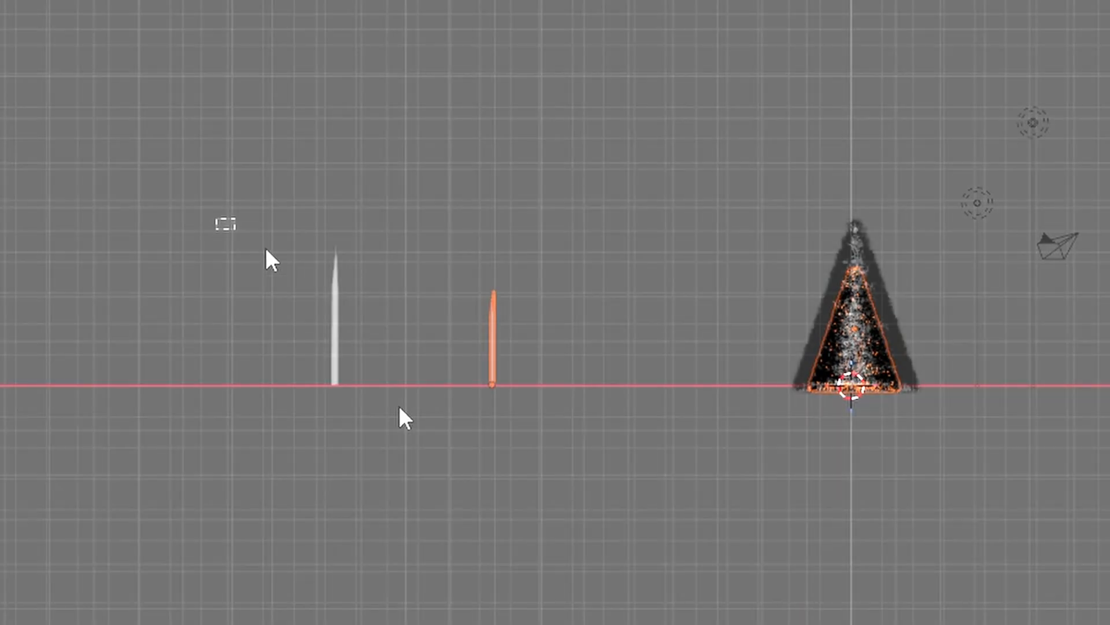
pyautogui.moveTo(215, 218); pyautogui.dragTo(481, 358)
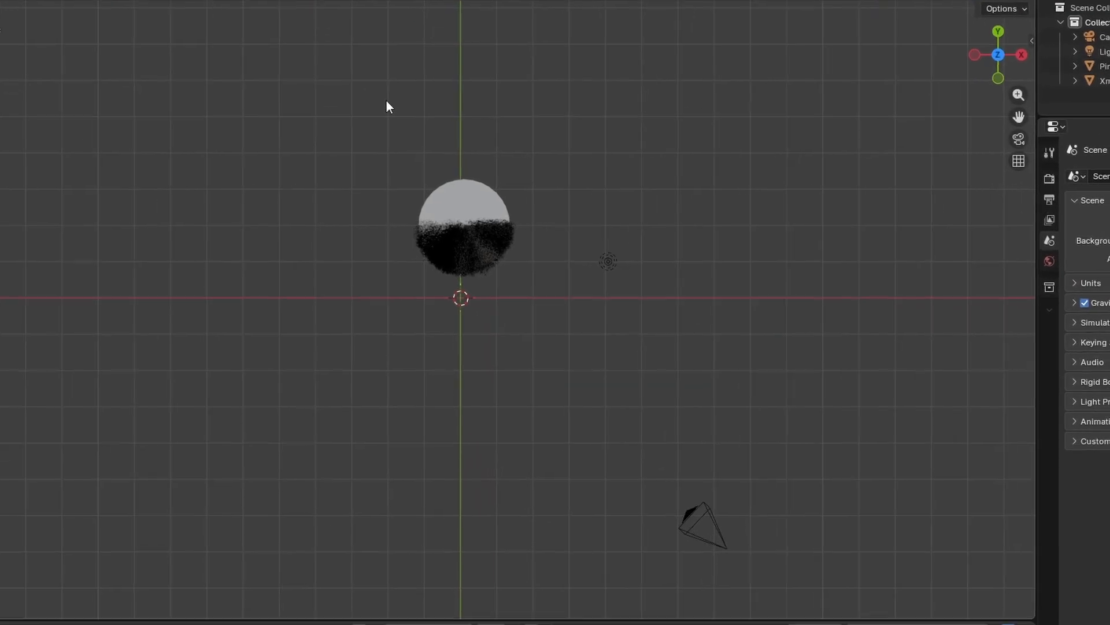
# Move the Christmas tree back along the Y axis, clear of the world origin
pyautogui.click(491, 226)
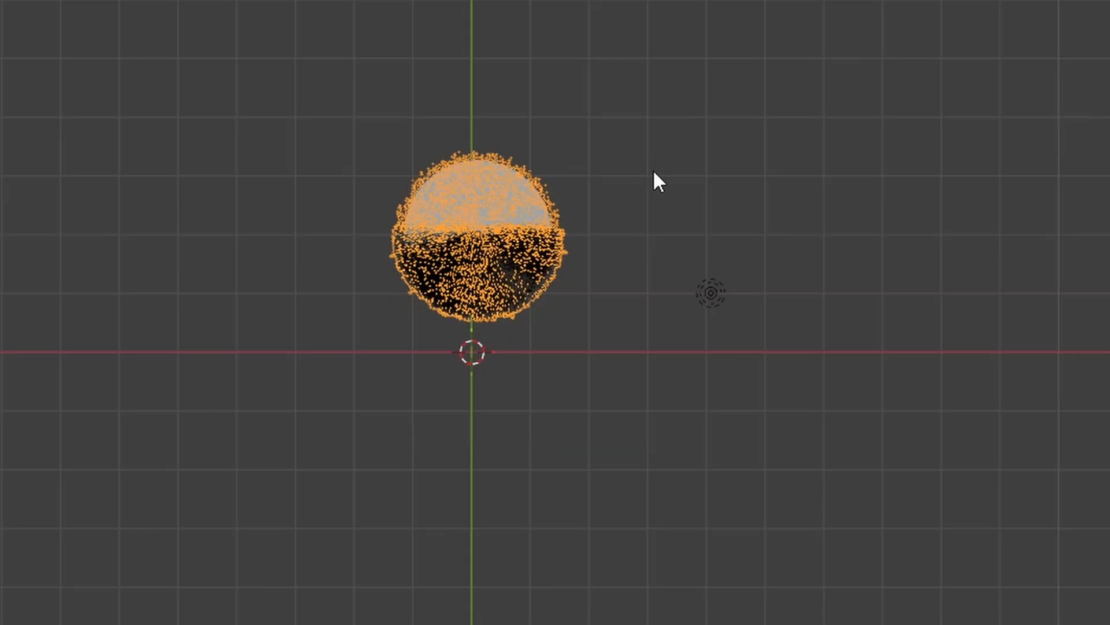
pyautogui.press('g')
pyautogui.press('y')
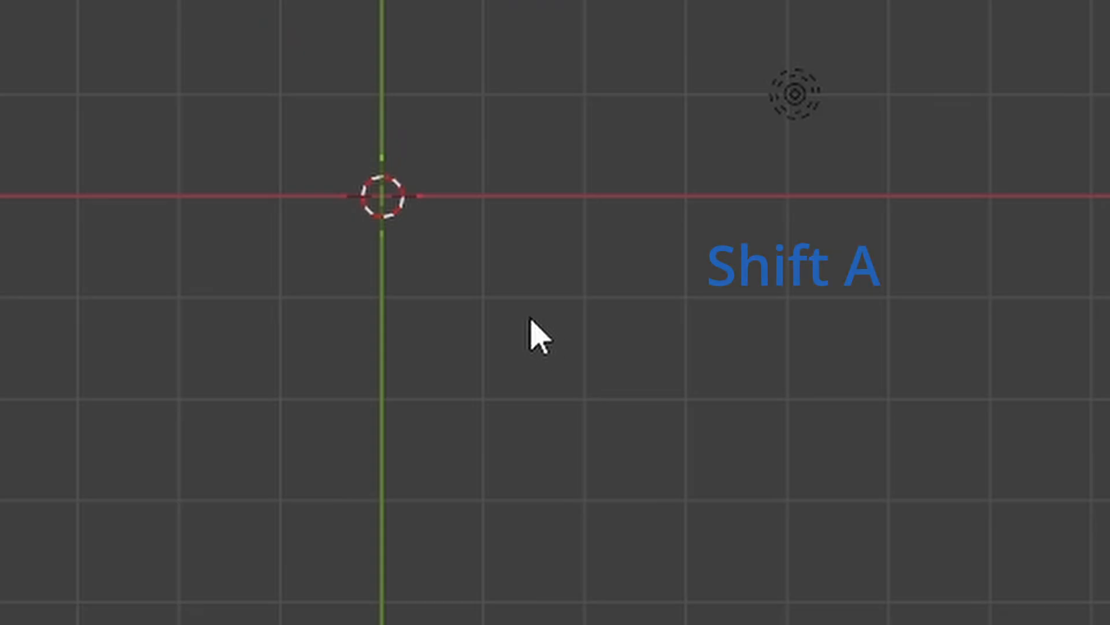
# Add a mesh plane at the world origin and set its X rotation to 90°
pyautogui.hotkey('shift', 'a')
pyautogui.moveTo(531, 320)
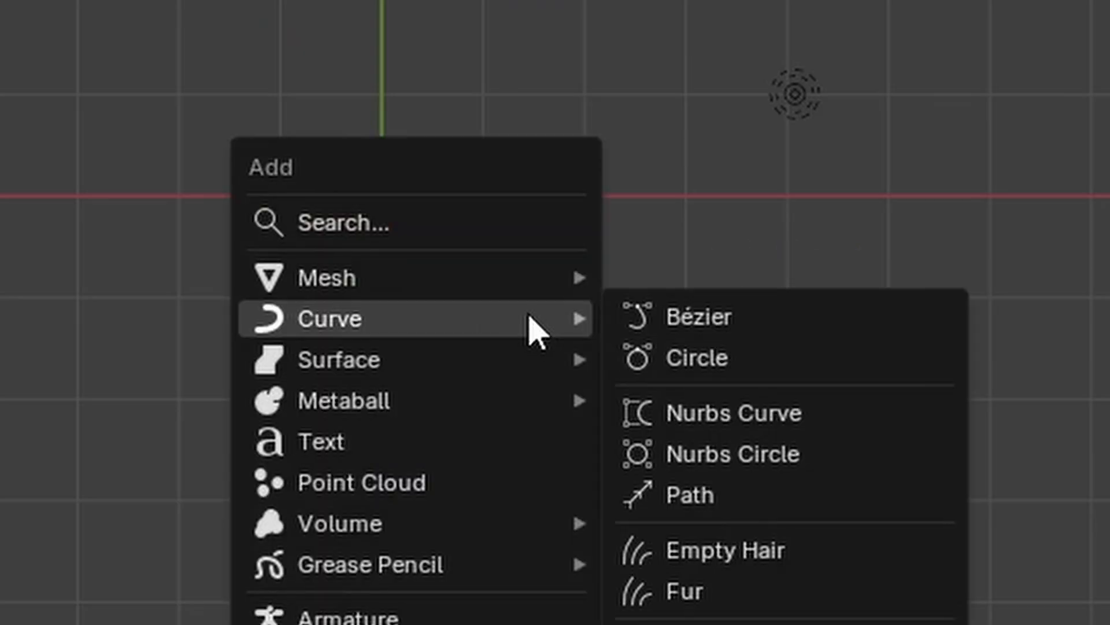
pyautogui.moveTo(515, 280)
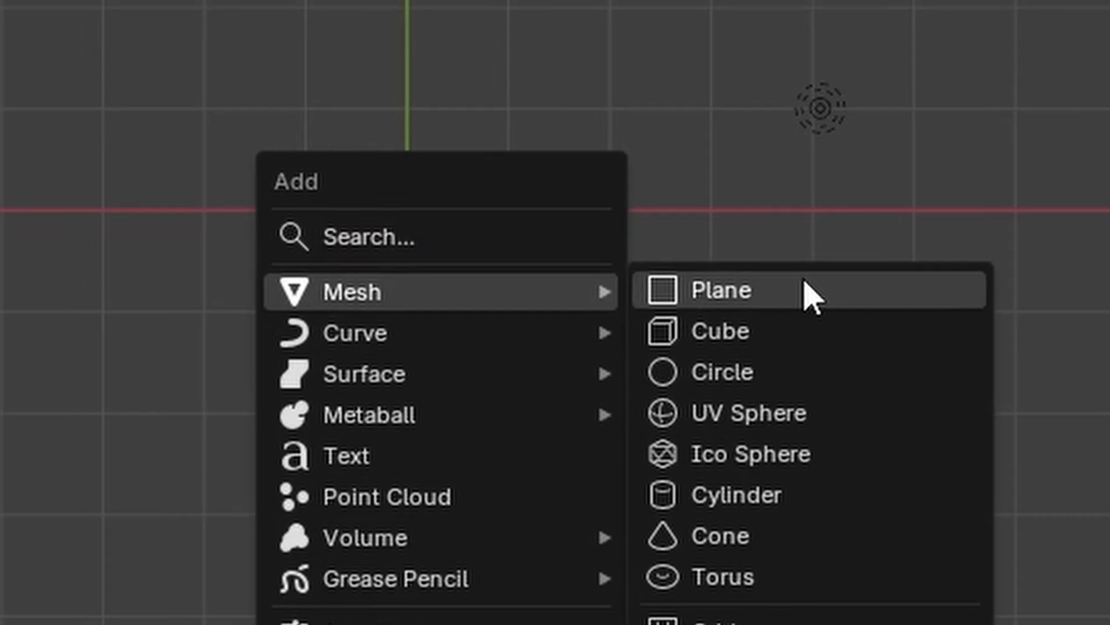
pyautogui.click(781, 284)
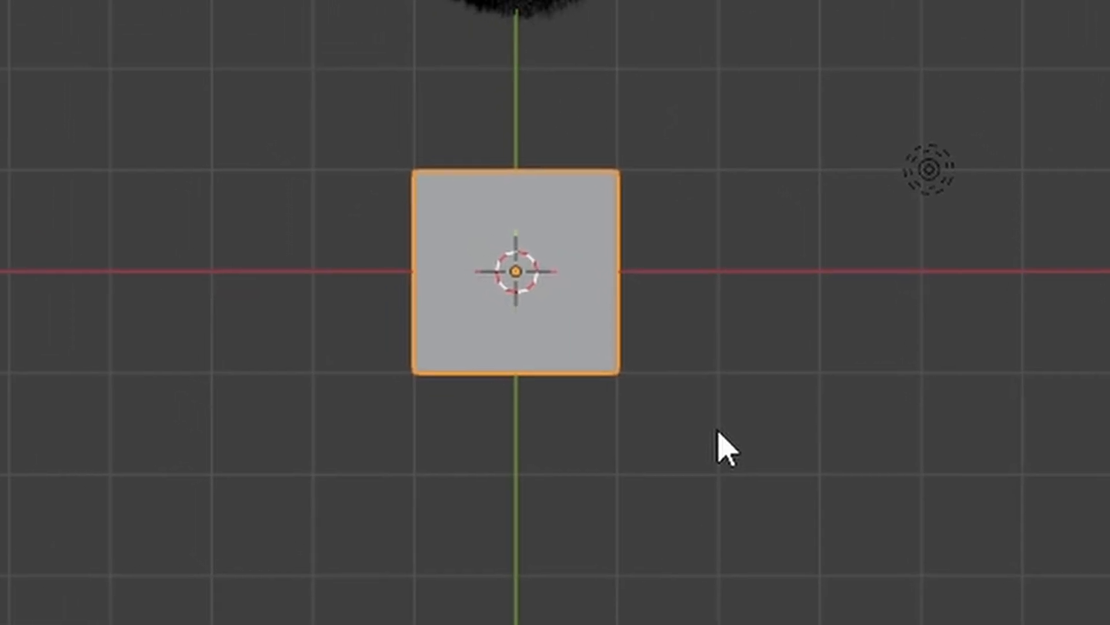
pyautogui.press('n')
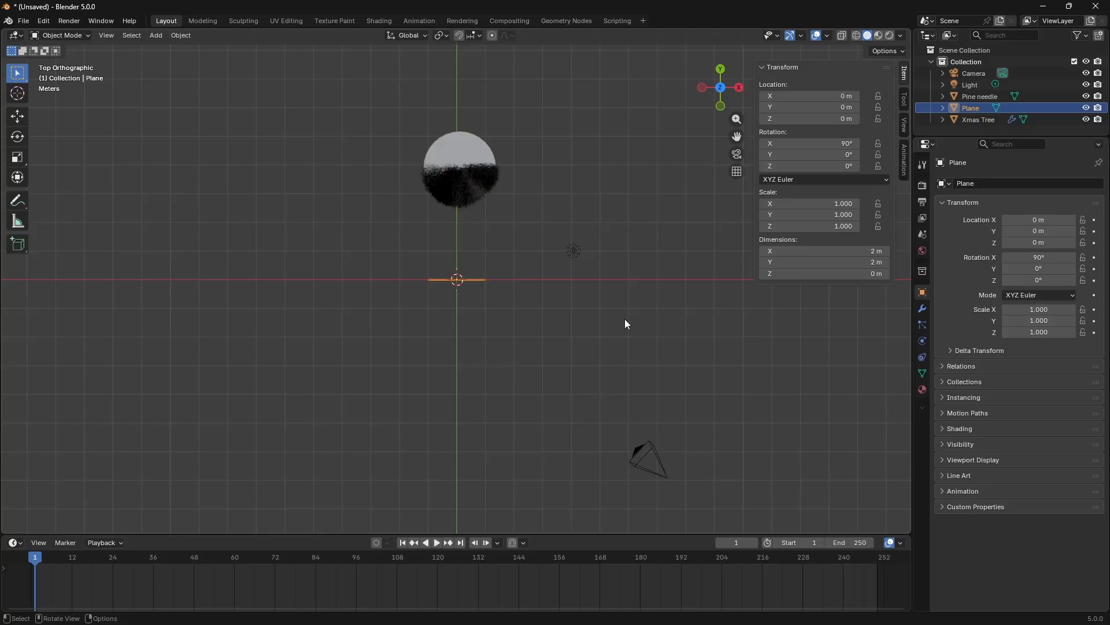
# Select the upright plane in front view and switch it to Edit Mode
pyautogui.press('1')
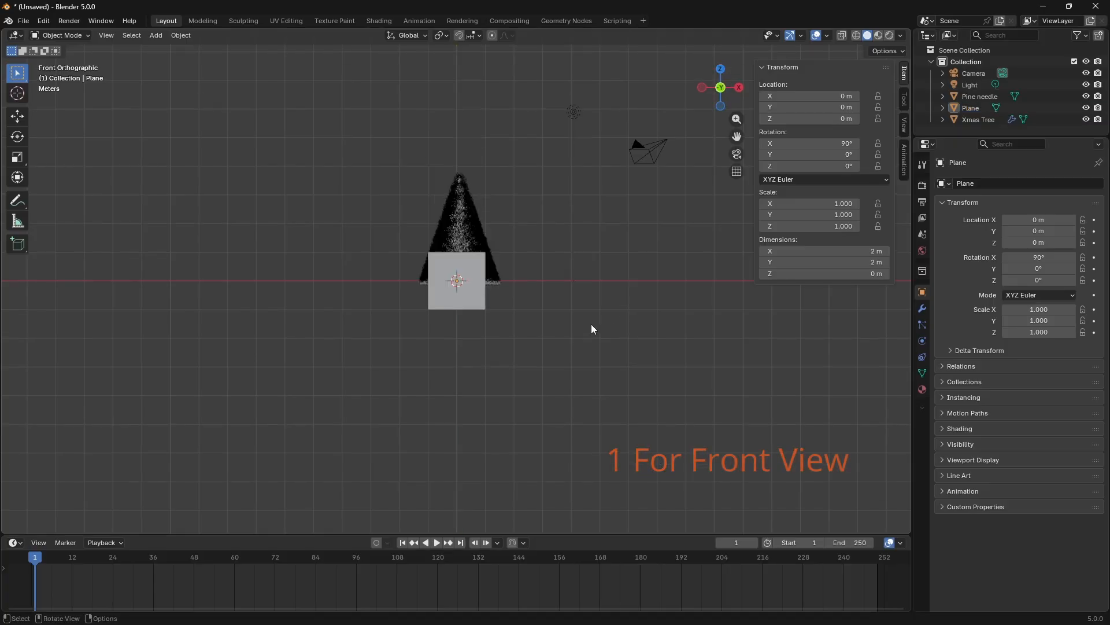
pyautogui.click(464, 289)
pyautogui.scroll(5, 463, 289)
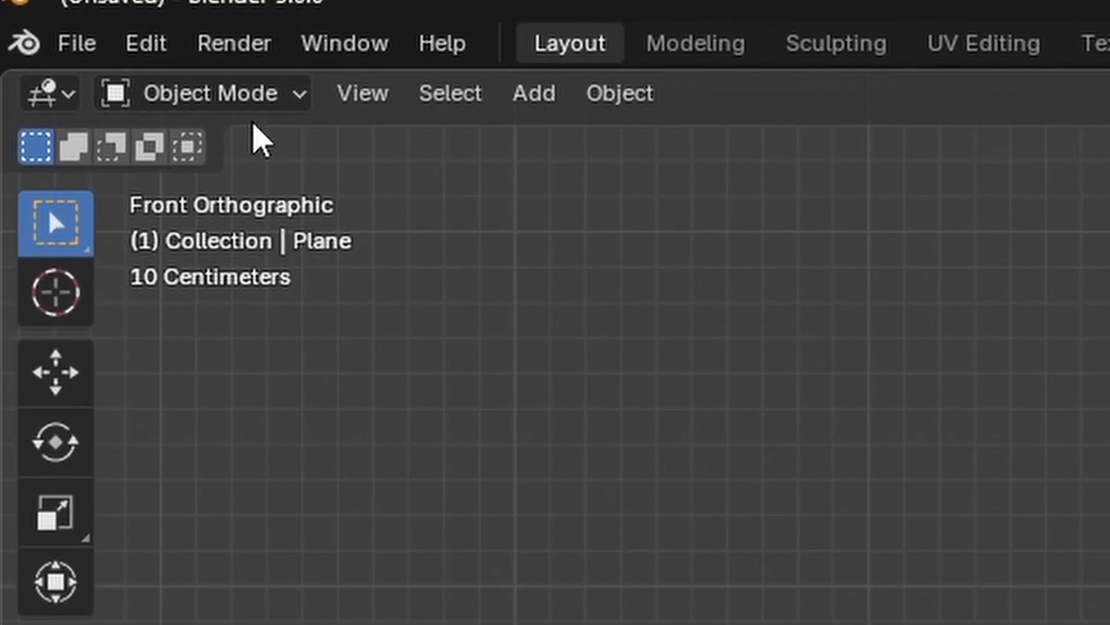
pyautogui.click(71, 37)
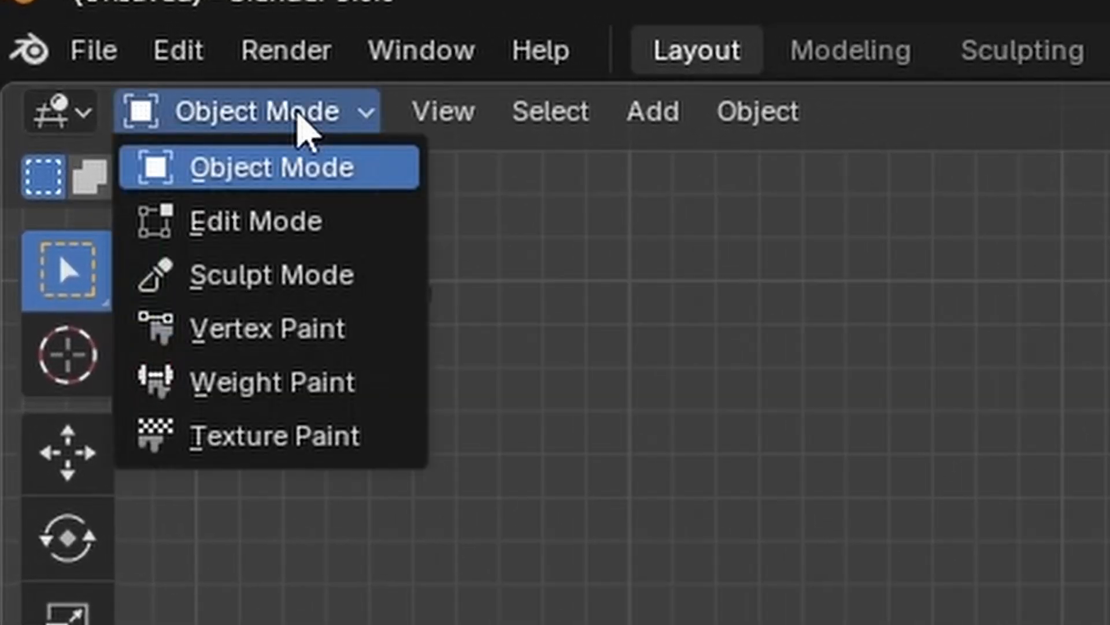
pyautogui.click(355, 226)
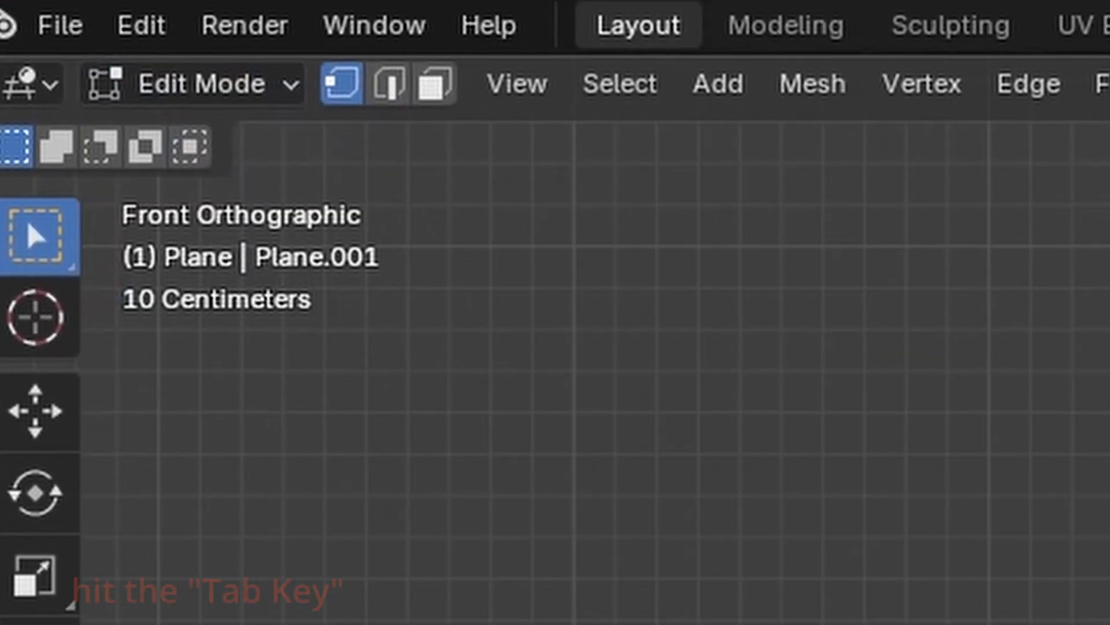
pyautogui.press('Tab')
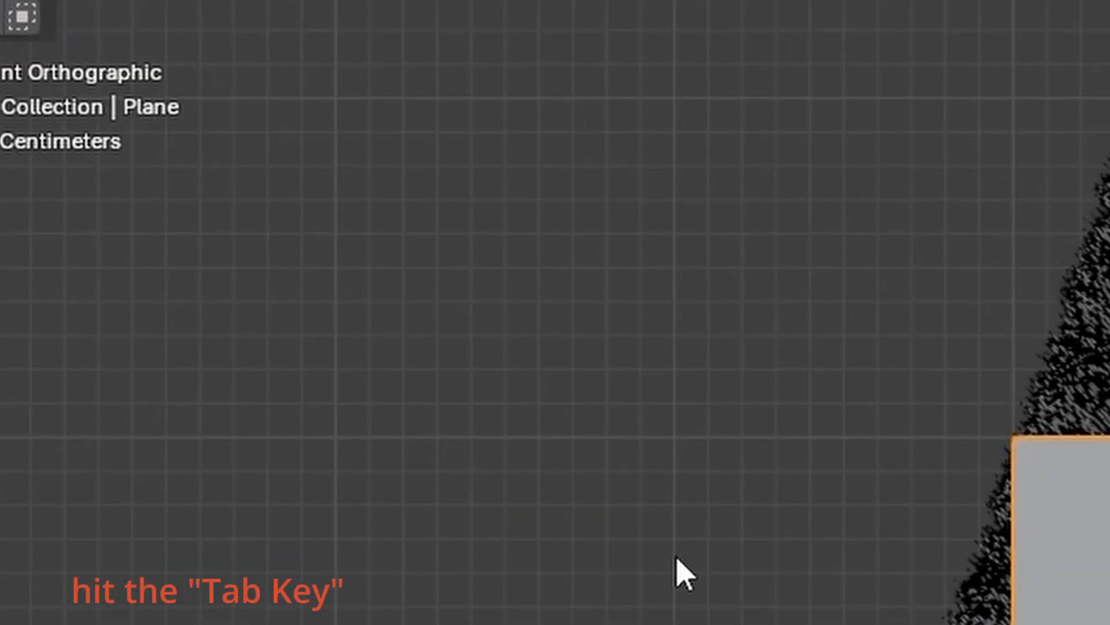
pyautogui.press('Tab')
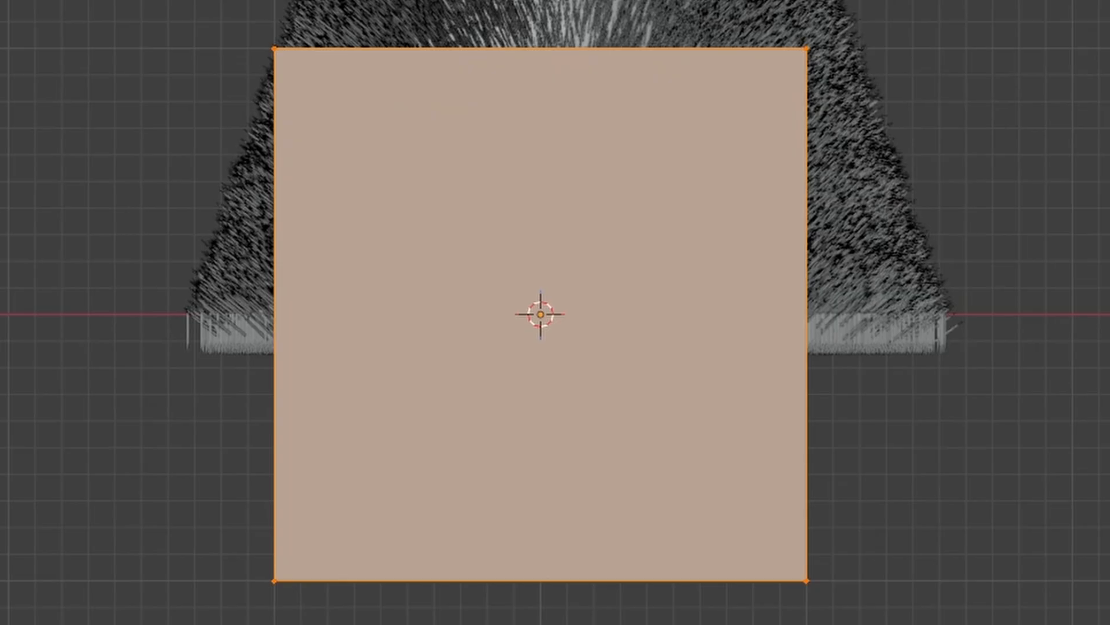
# Select all of the plane's vertices and subdivide it into four equal faces
pyautogui.moveTo(0, 0); pyautogui.dragTo(1045, 624)
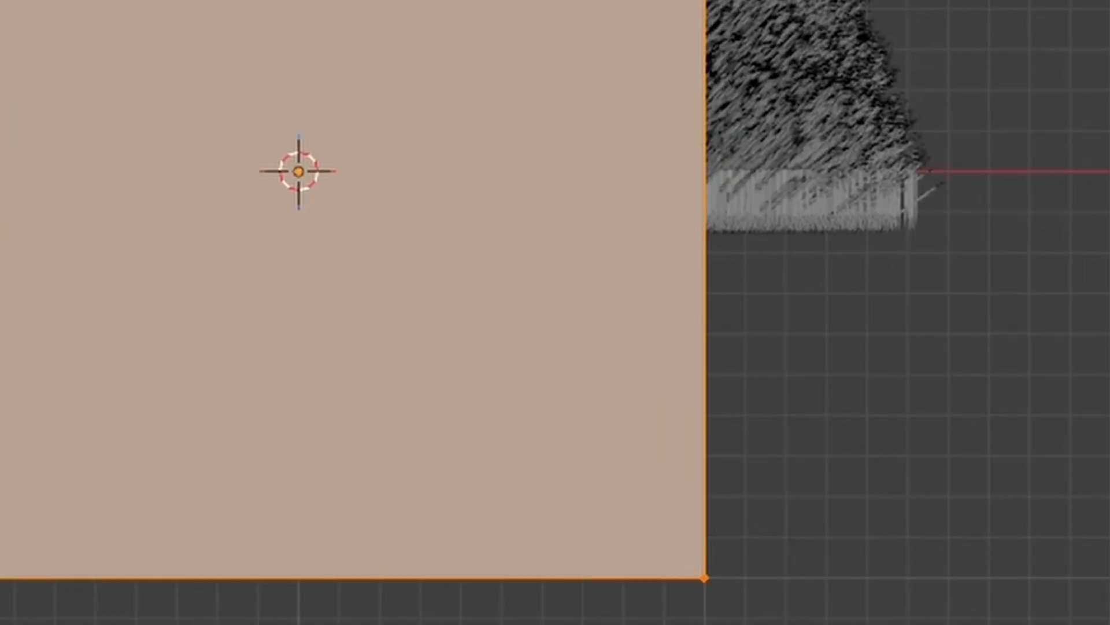
pyautogui.rightClick(918, 468)
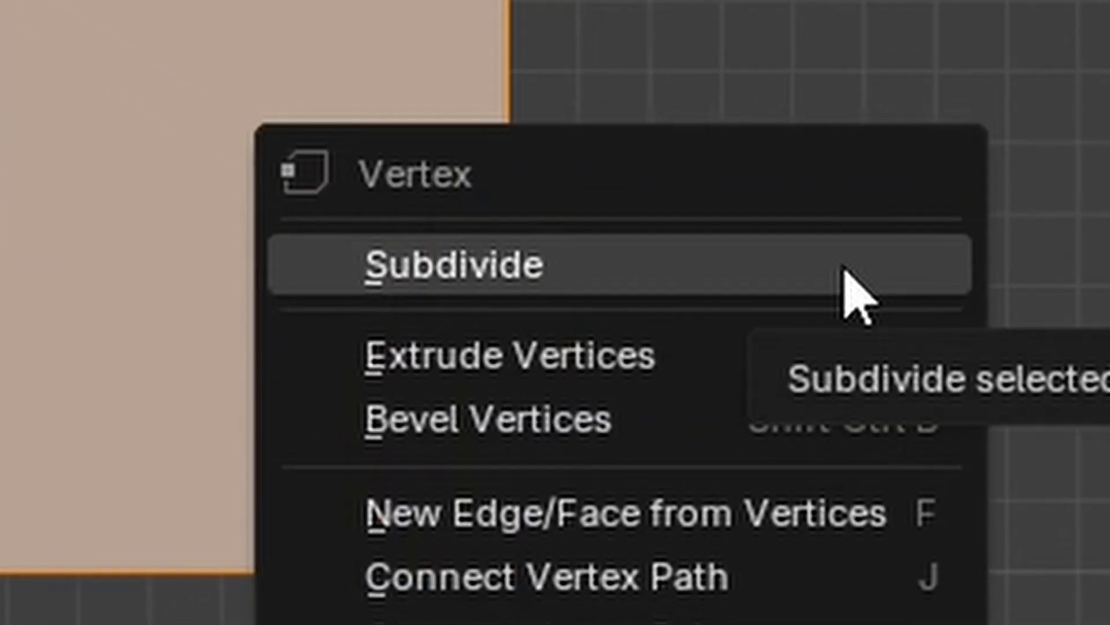
pyautogui.click(844, 270)
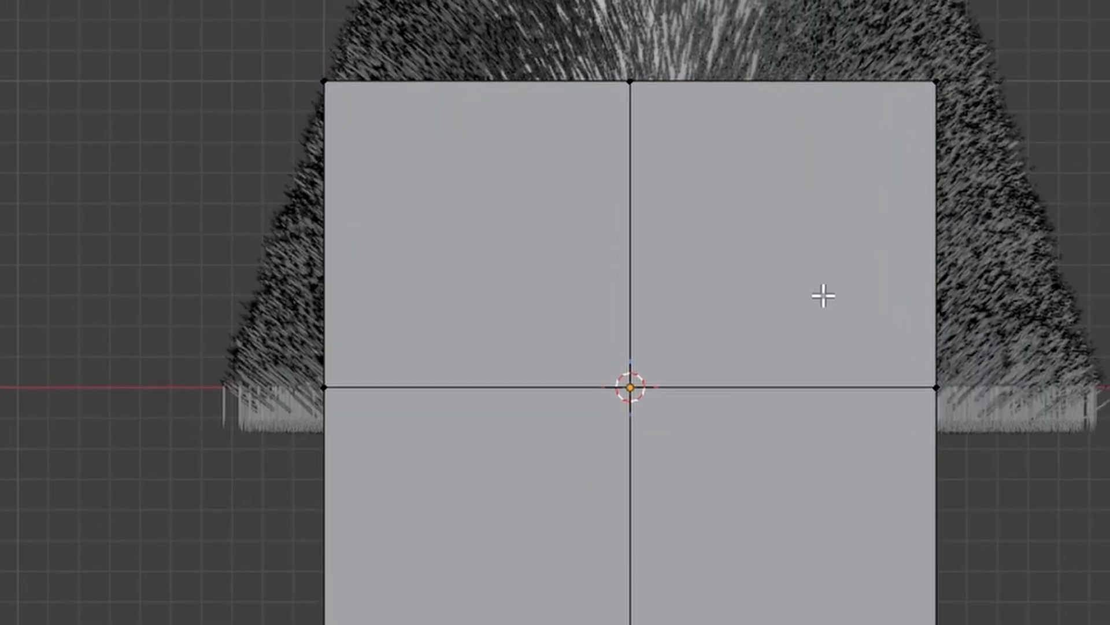
# Scale the plane's four corner vertices in toward the centre to form a slim four-pointed star, and return to Object Mode
pyautogui.keyDown('shift'); pyautogui.moveTo(228, 4); pyautogui.dragTo(333, 78); pyautogui.keyUp('shift')
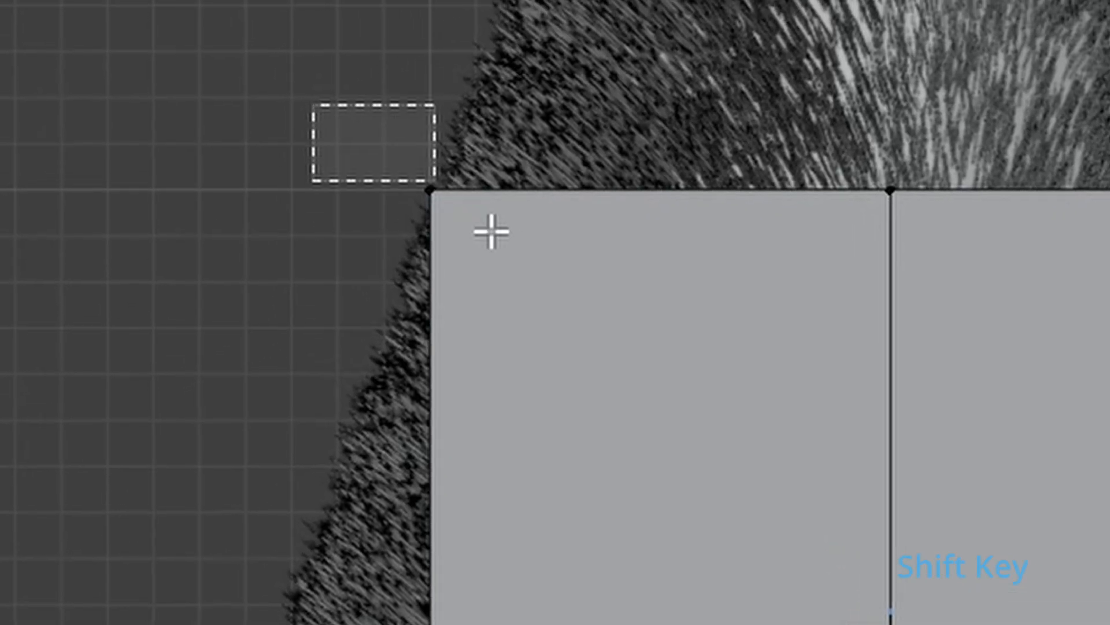
pyautogui.keyDown('shift'); pyautogui.moveTo(492, 231); pyautogui.dragTo(492, 232); pyautogui.keyUp('shift')
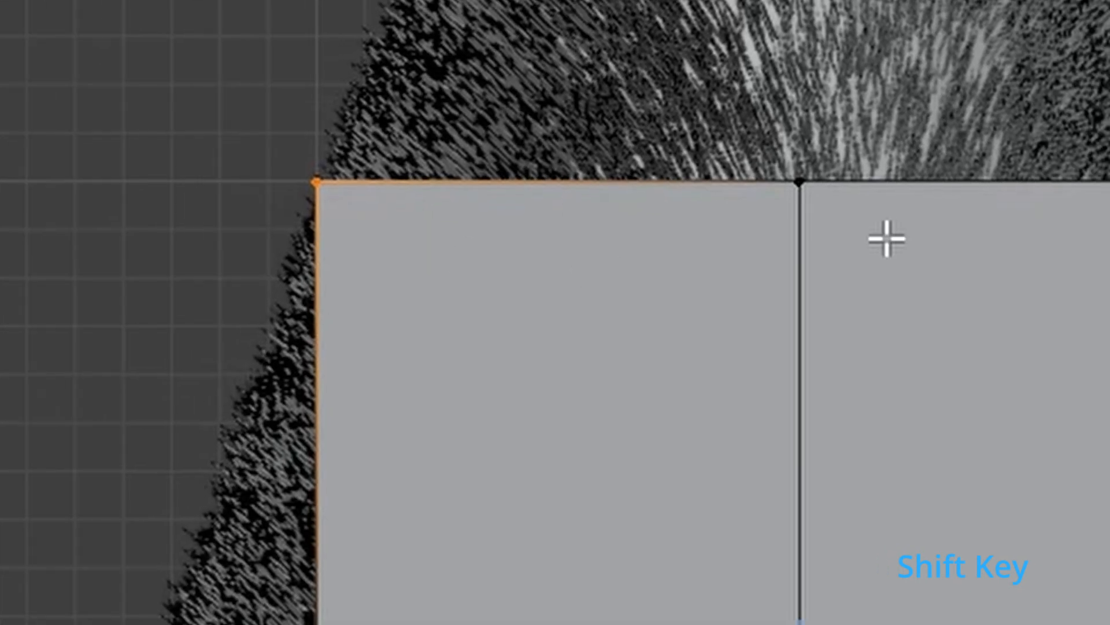
pyautogui.keyDown('shift'); pyautogui.moveTo(855, 38); pyautogui.dragTo(969, 187); pyautogui.keyUp('shift')
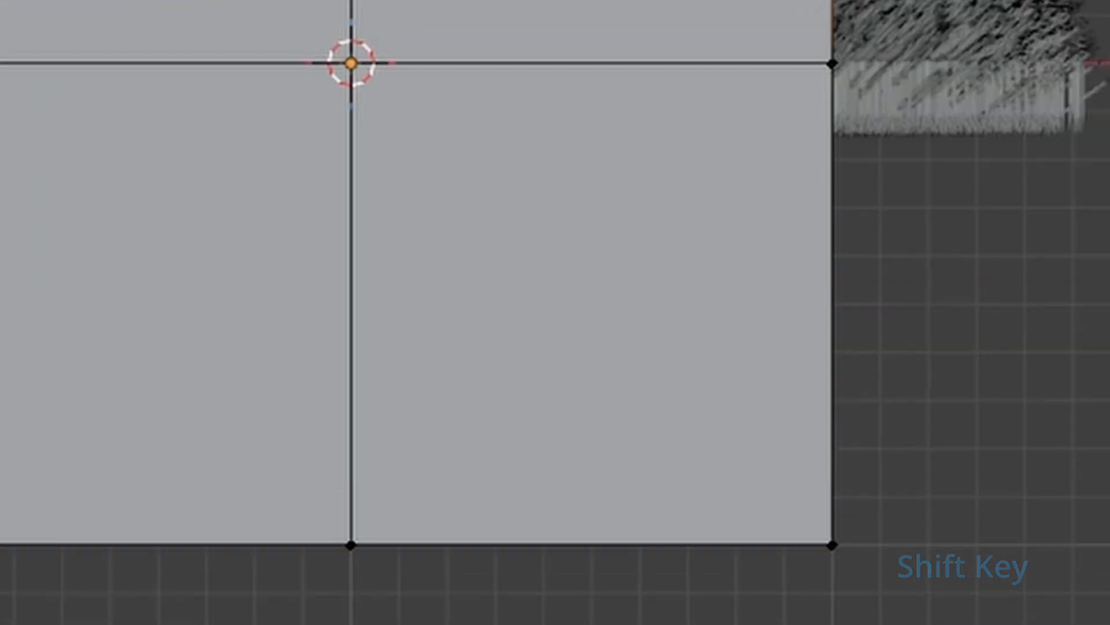
pyautogui.keyDown('shift'); pyautogui.moveTo(992, 582); pyautogui.dragTo(737, 405); pyautogui.keyUp('shift')
pyautogui.keyDown('shift'); pyautogui.moveTo(298, 616); pyautogui.dragTo(27, 478); pyautogui.keyUp('shift')
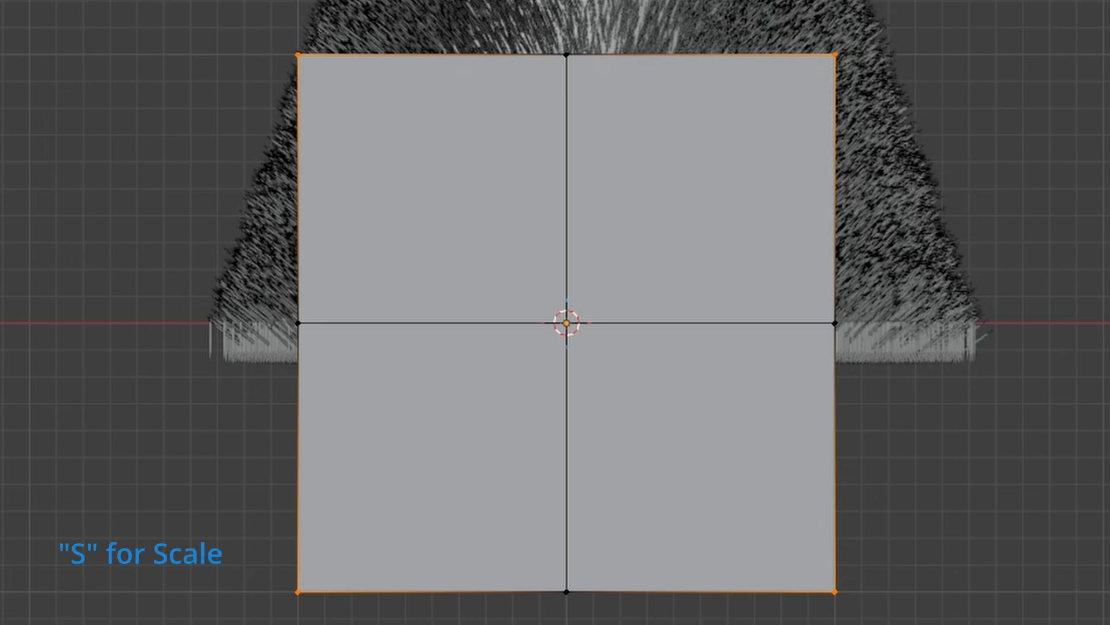
pyautogui.press('s')
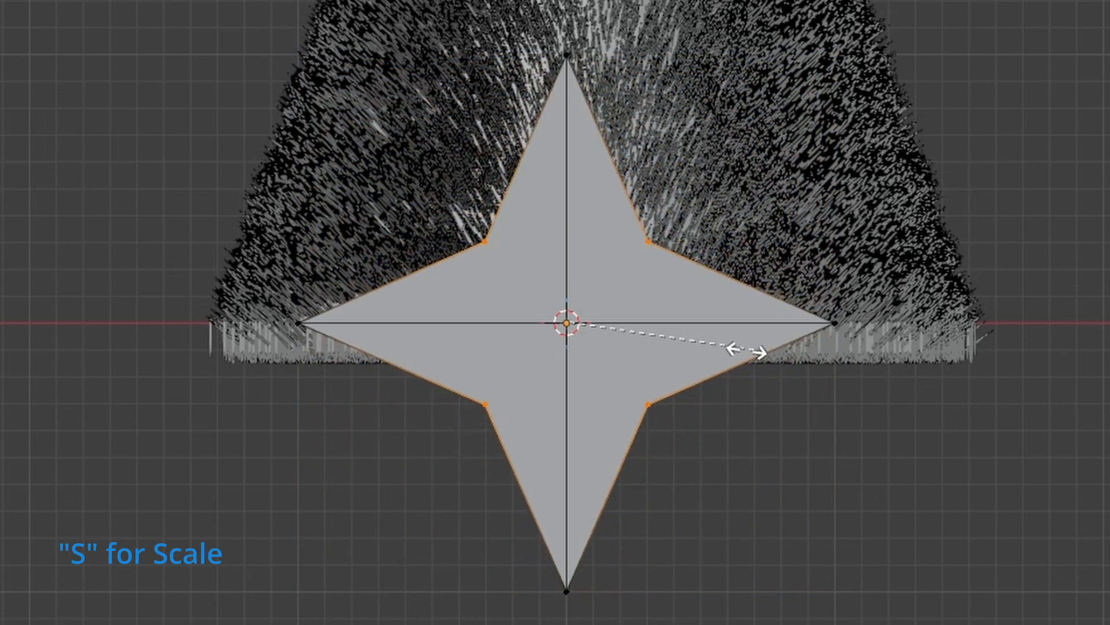
pyautogui.click(677, 347)
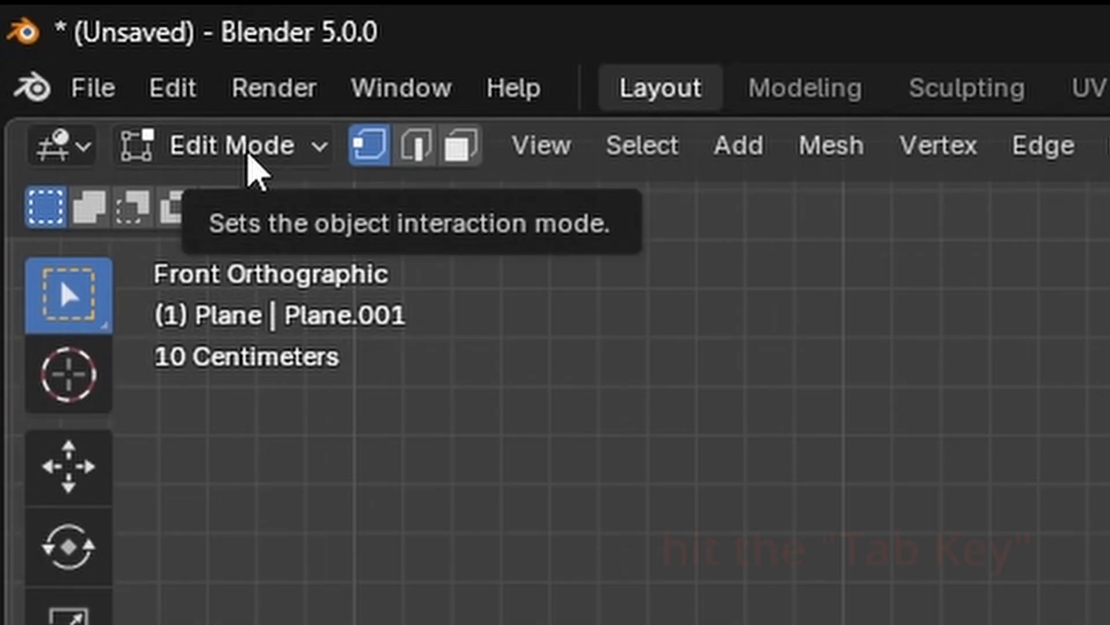
pyautogui.click(249, 152)
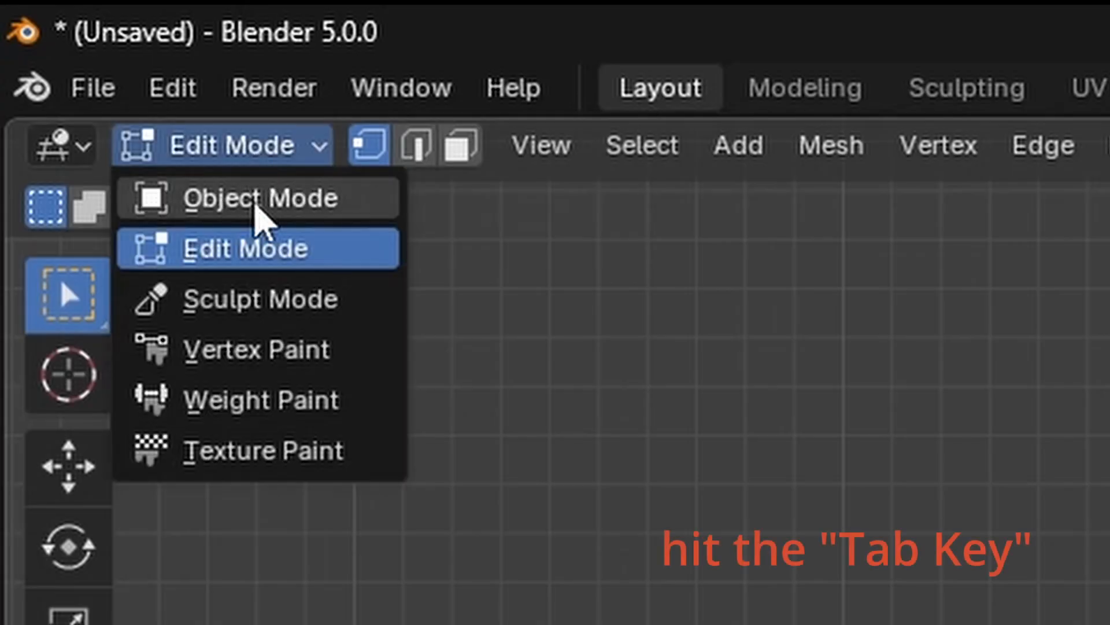
pyautogui.click(255, 202)
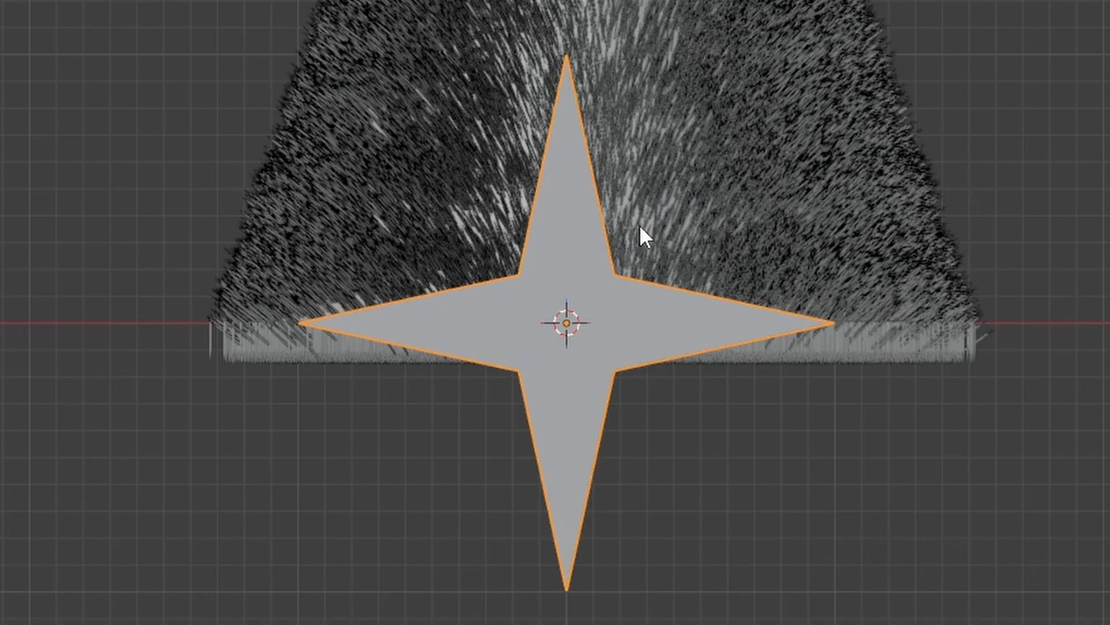
# Duplicate the four-pointed star in place and rotate the copy about 45° to form an eight-pointed outline
pyautogui.hotkey('shift', 'd')
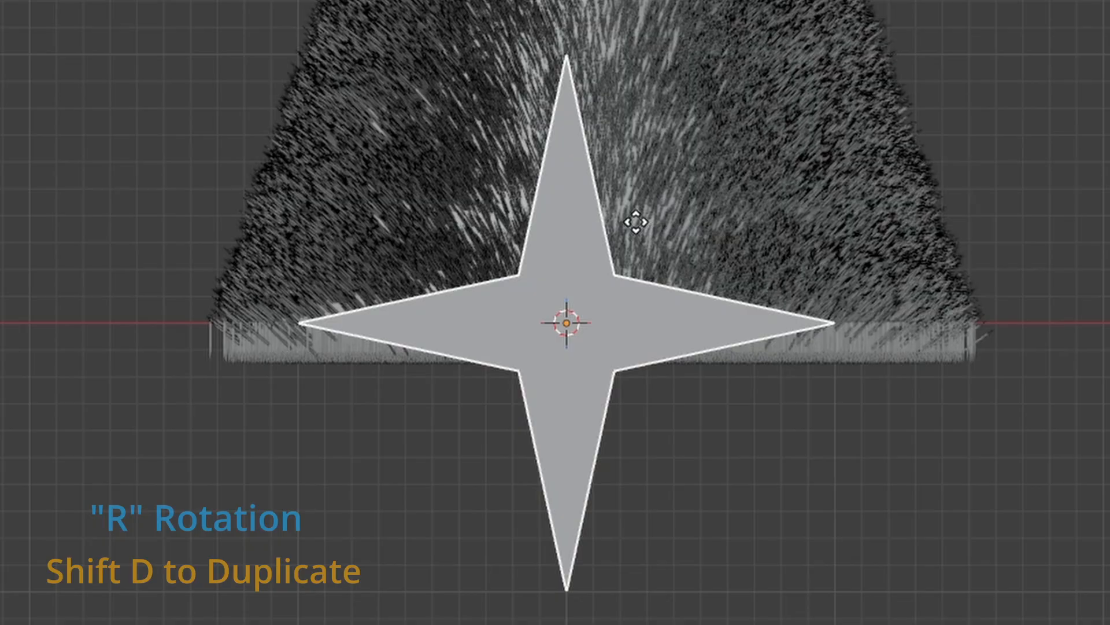
pyautogui.press('r')
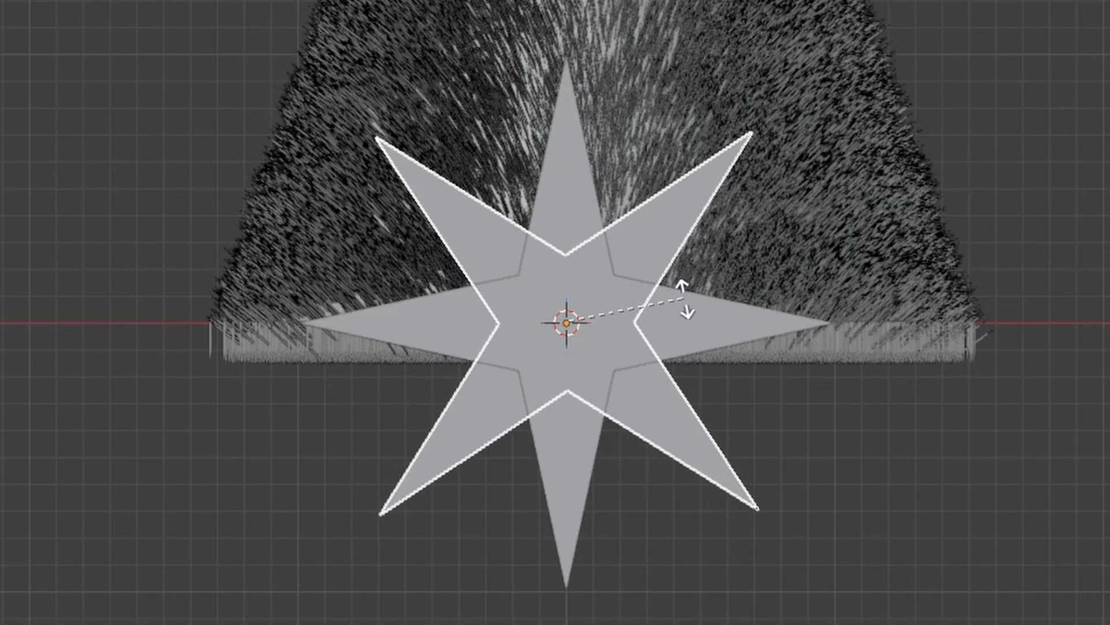
pyautogui.click(684, 300)
pyautogui.click(1005, 463)
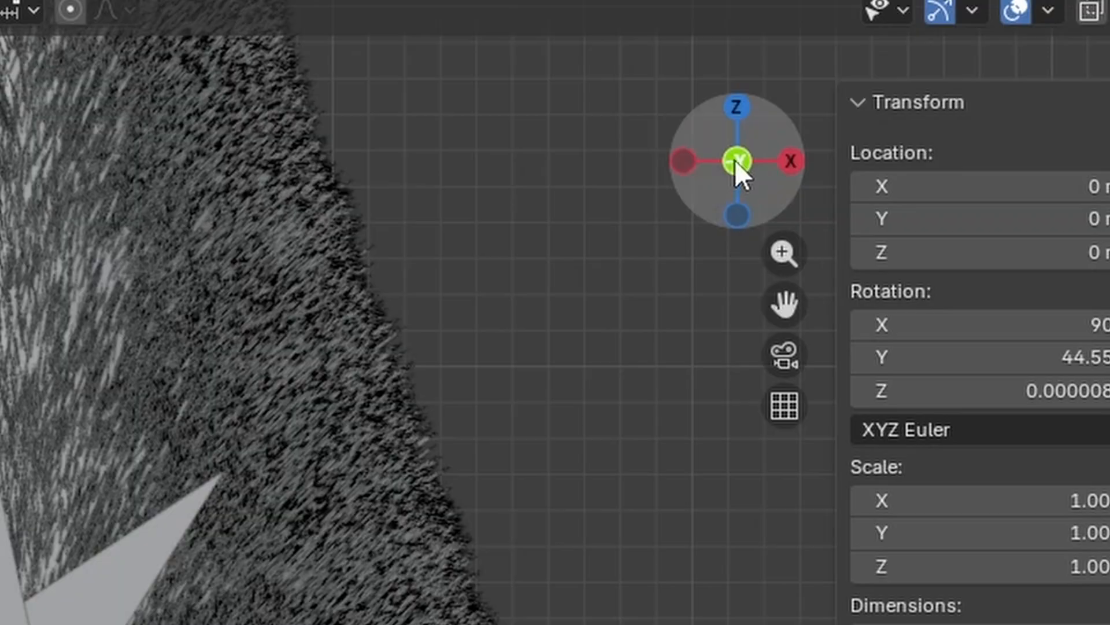
# Select both overlapping four-pointed stars and join them into one object
pyautogui.moveTo(736, 161); pyautogui.dragTo(689, 160)
pyautogui.moveTo(721, 88); pyautogui.dragTo(610, 110)
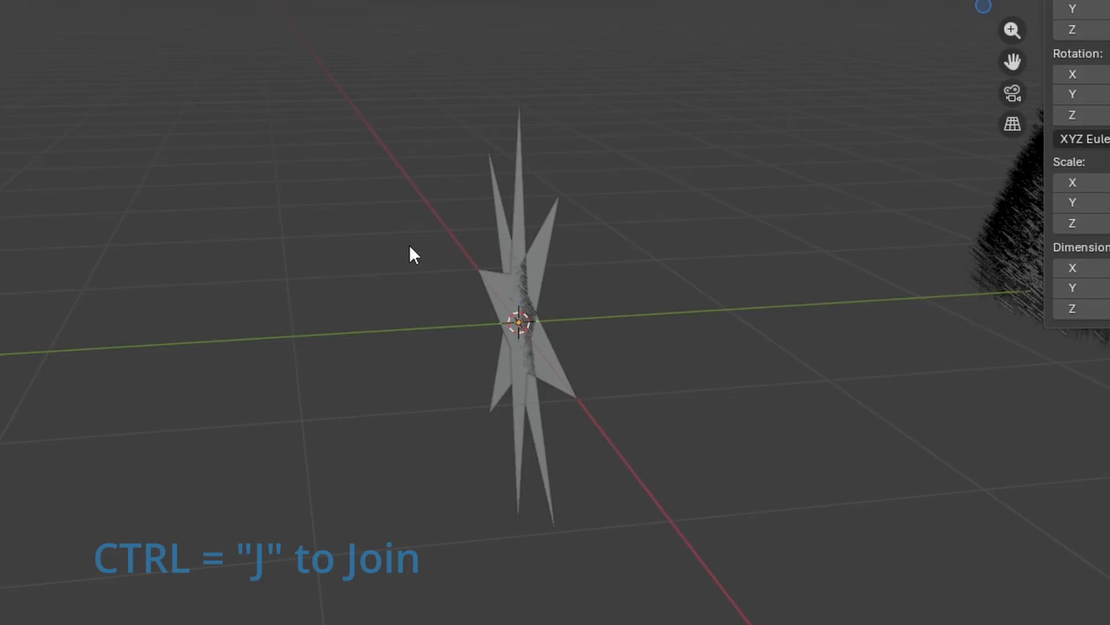
pyautogui.moveTo(410, 239); pyautogui.dragTo(616, 390)
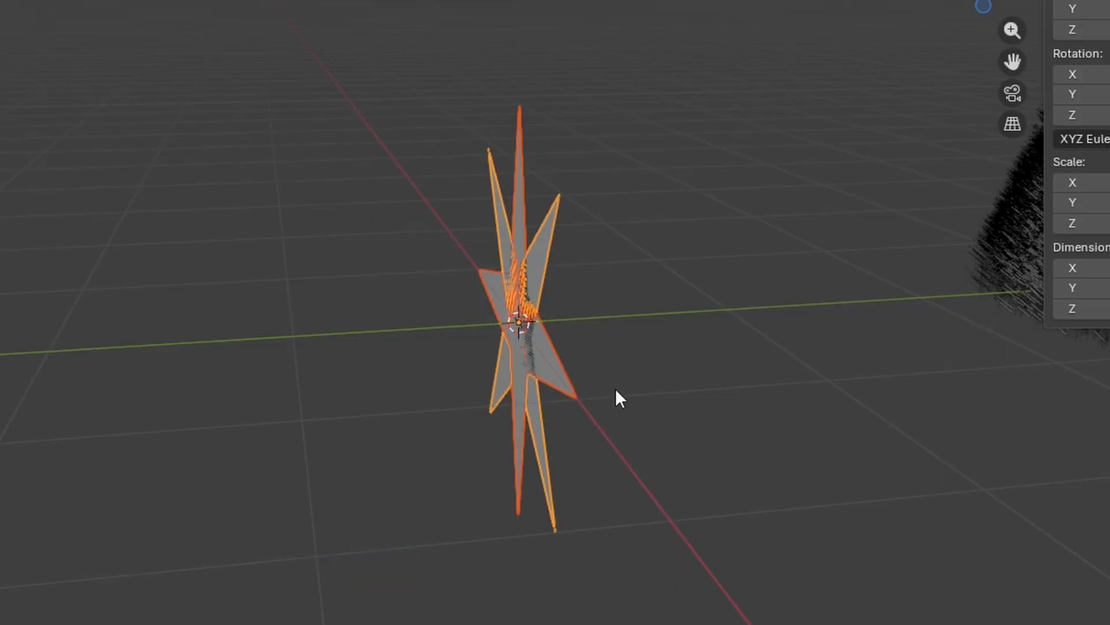
pyautogui.hotkey('ctrl', 'j')
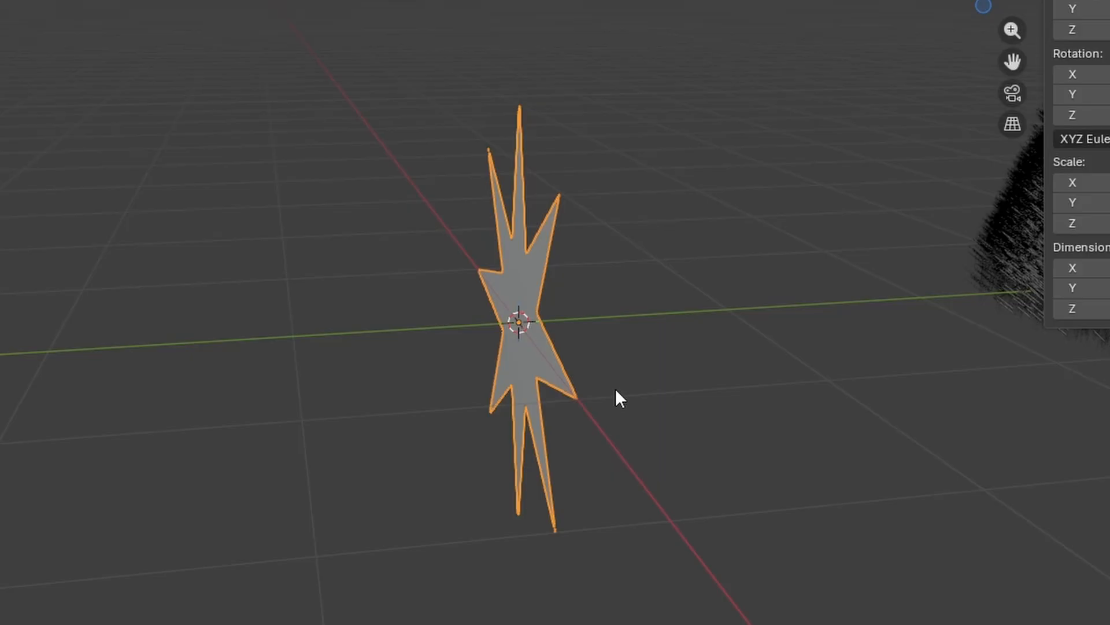
# Duplicate the joined eight-pointed star in place and set the copy's Z rotation to 90°
pyautogui.press('KP_0')
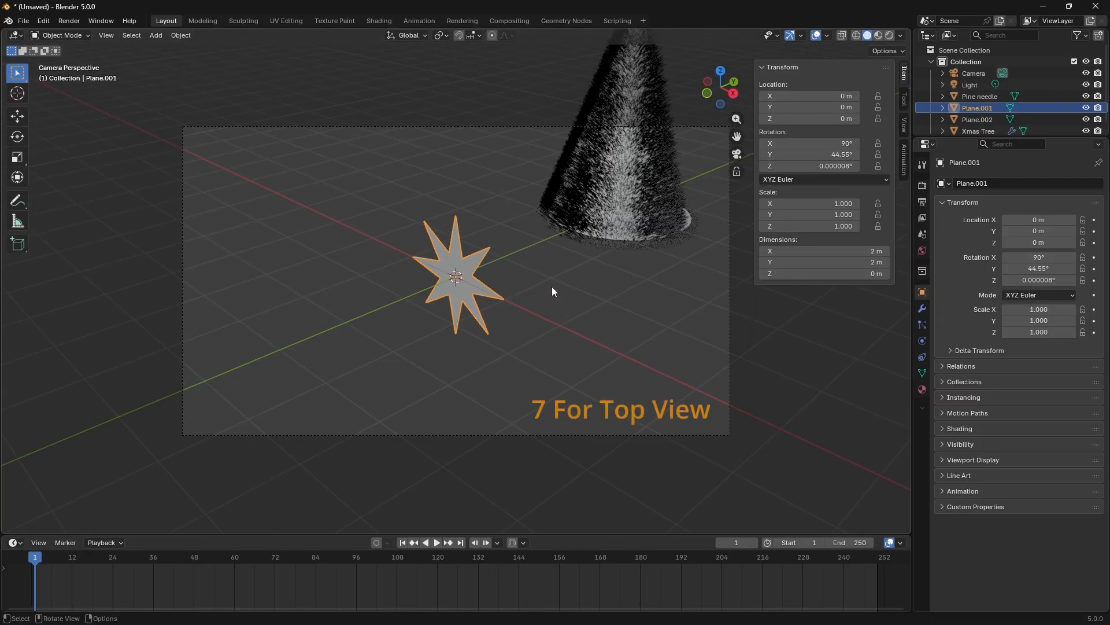
pyautogui.press('KP_7')
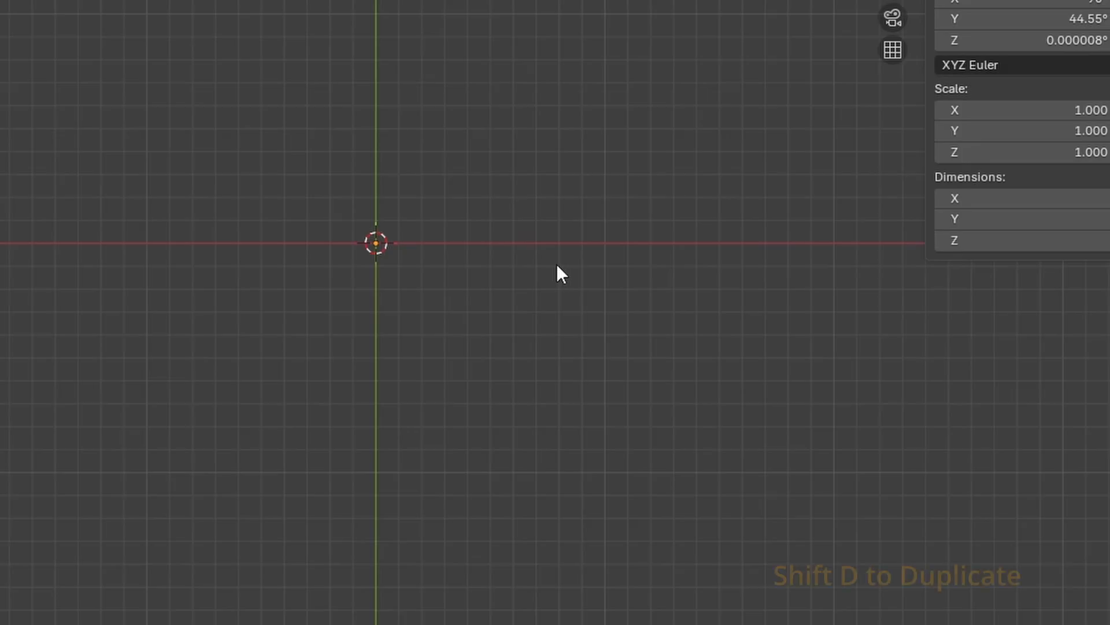
pyautogui.hotkey('shift', 'd')
pyautogui.press('r')
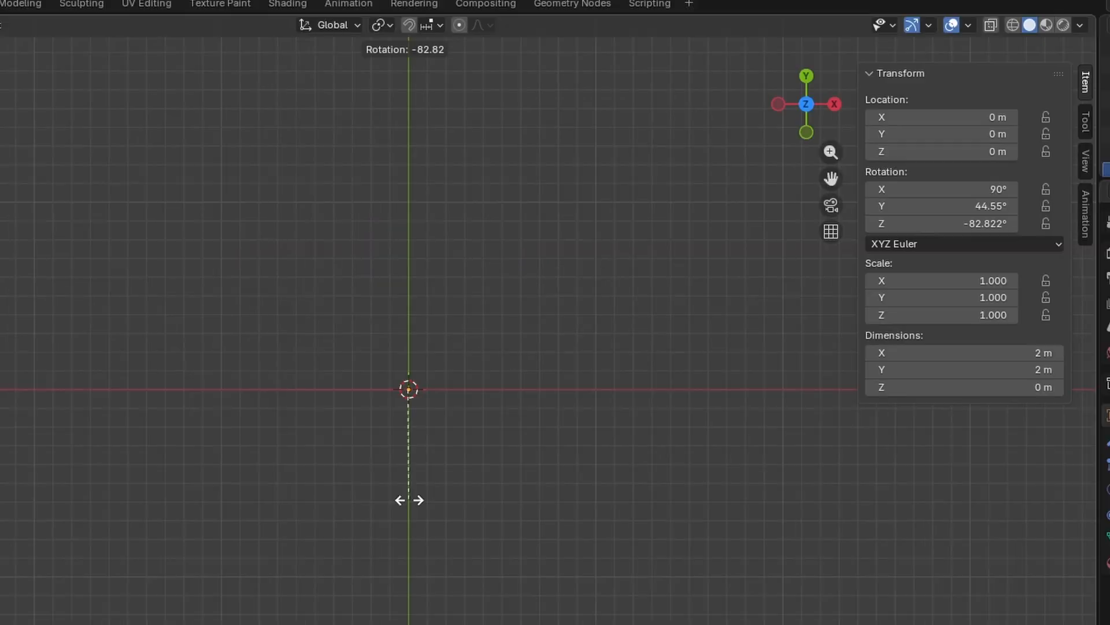
pyautogui.moveTo(807, 106); pyautogui.dragTo(706, 196)
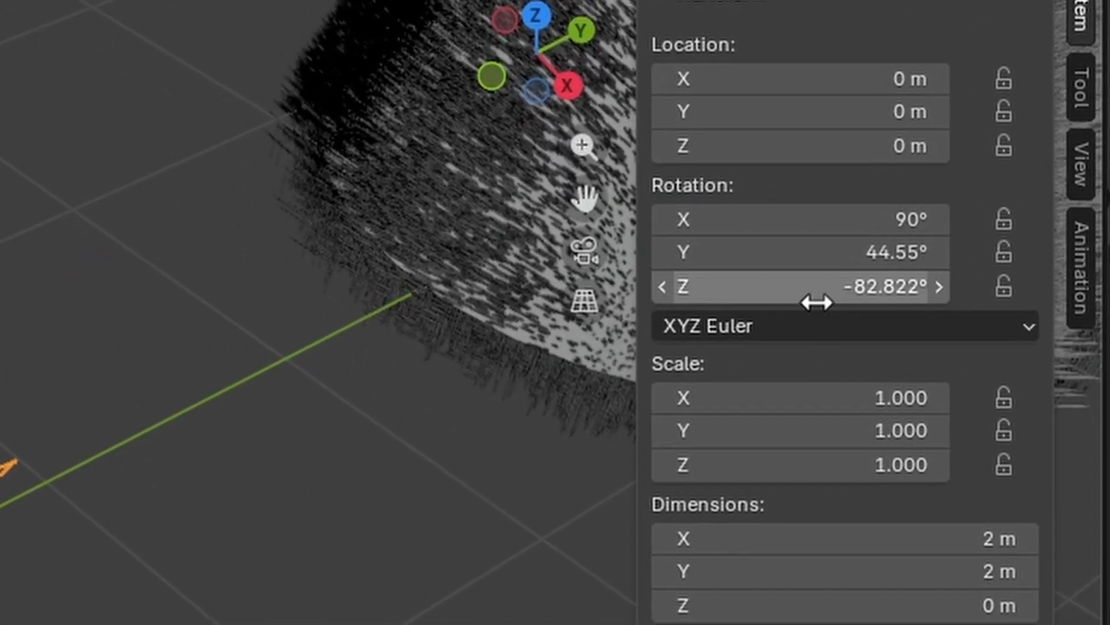
pyautogui.click(886, 240)
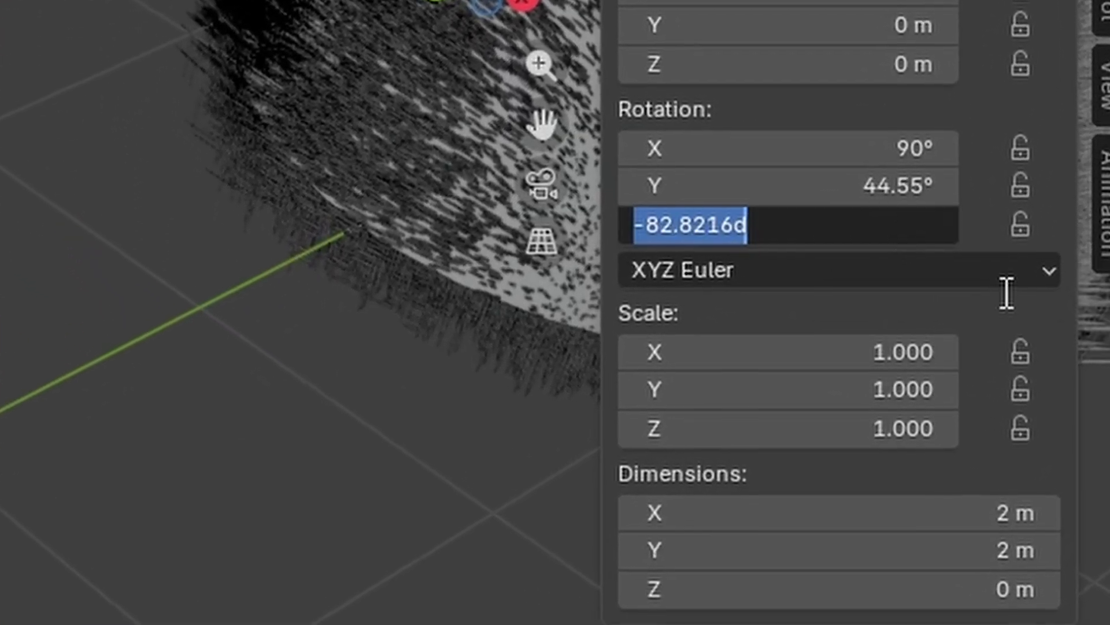
pyautogui.write('90')
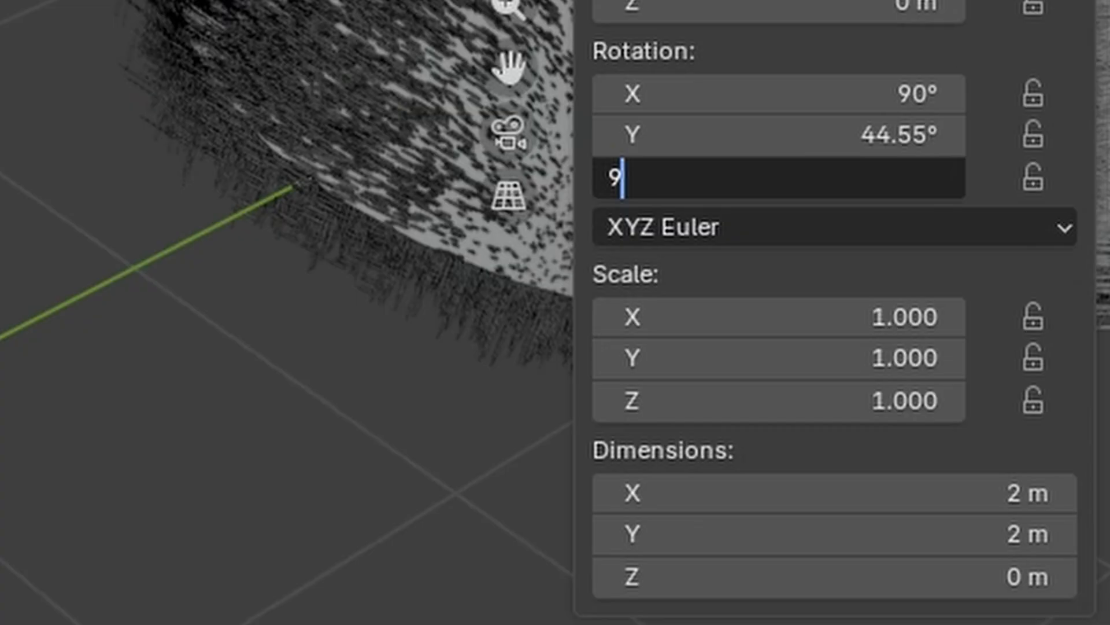
pyautogui.press('Return')
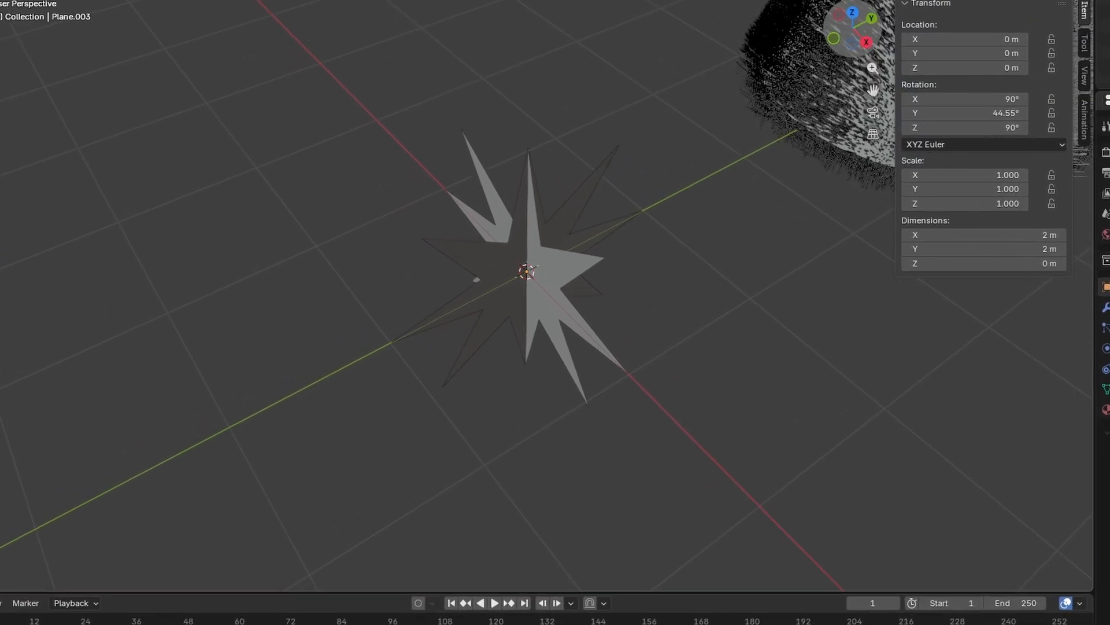
# Join the two crossed eight-pointed stars and rename the combined object Star
pyautogui.moveTo(437, 223); pyautogui.dragTo(527, 194, button='middle')
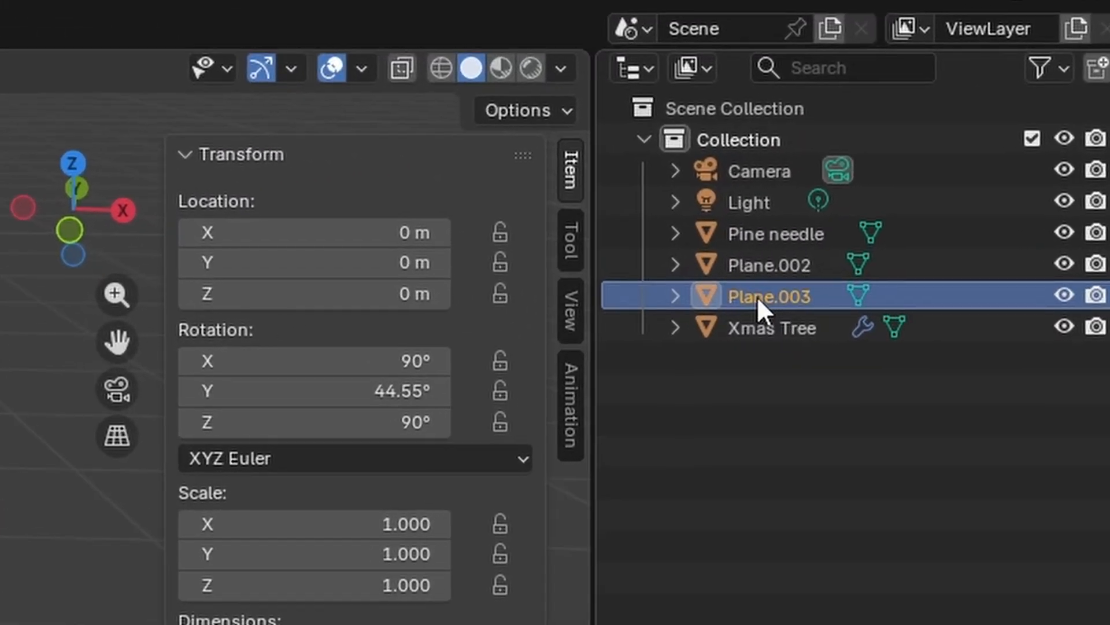
pyautogui.doubleClick(727, 283)
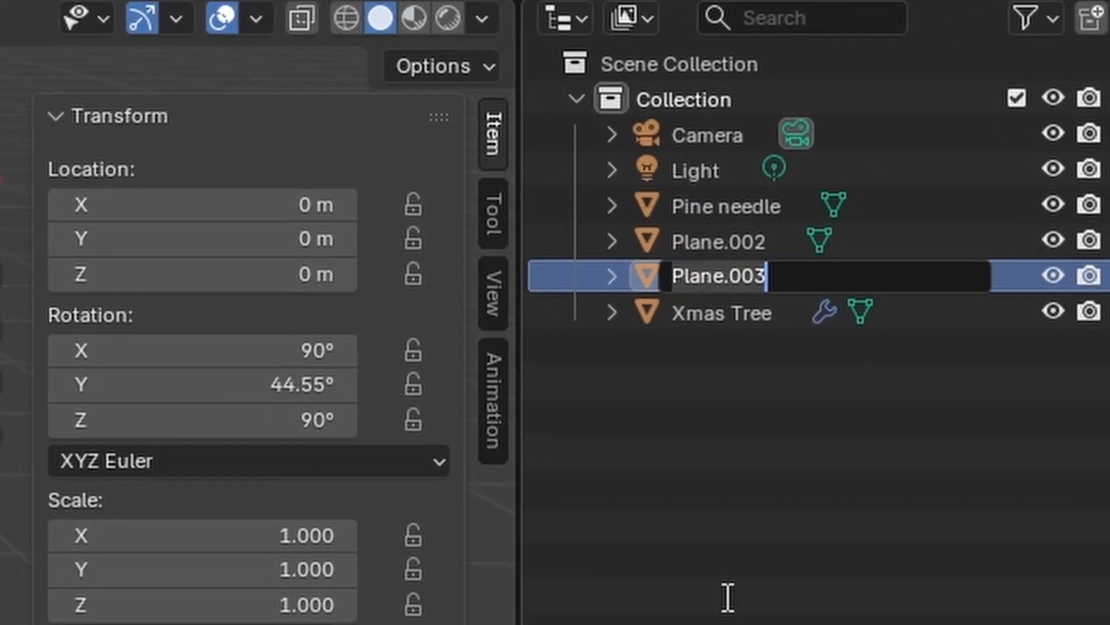
pyautogui.press('BackSpace')
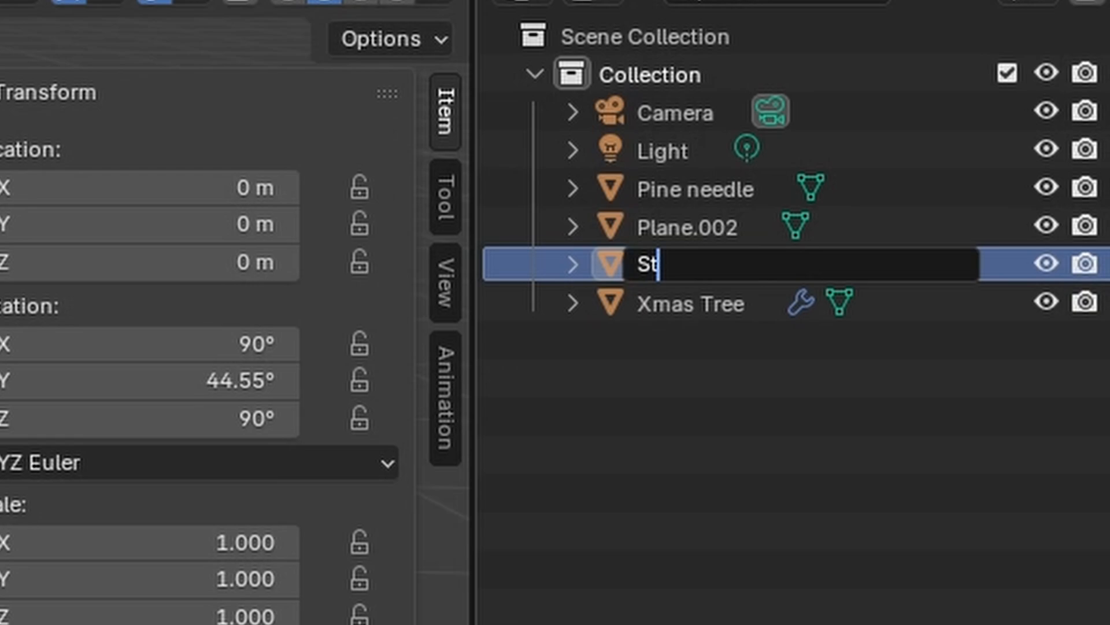
pyautogui.write('Star')
pyautogui.press('Return')
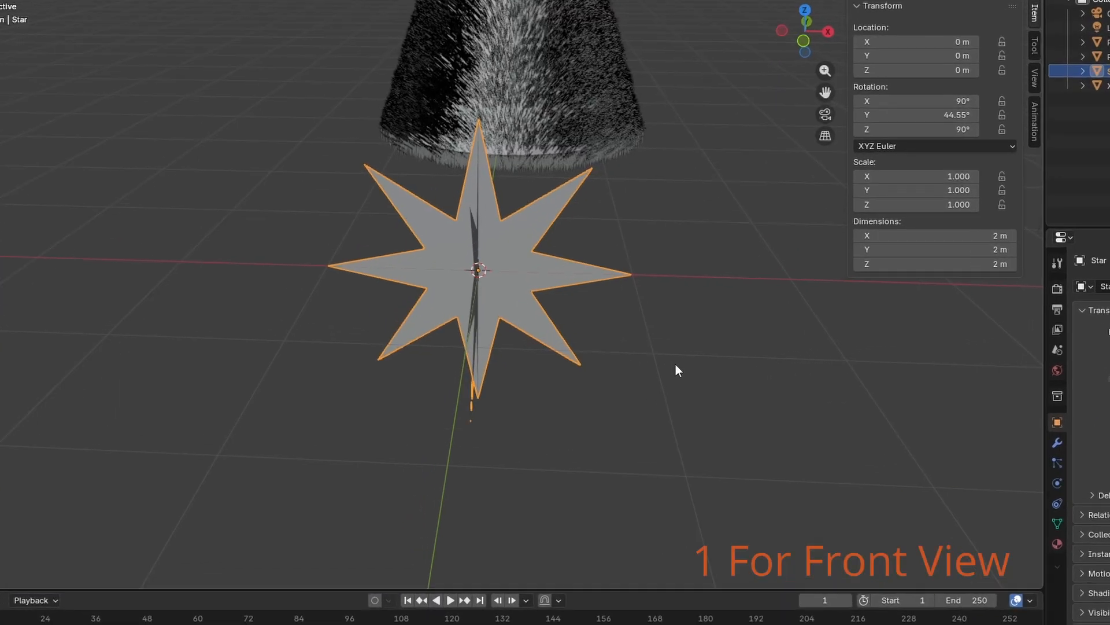
# Move the star in front view from the origin up to just above the tree's tip
pyautogui.press('KP_1')
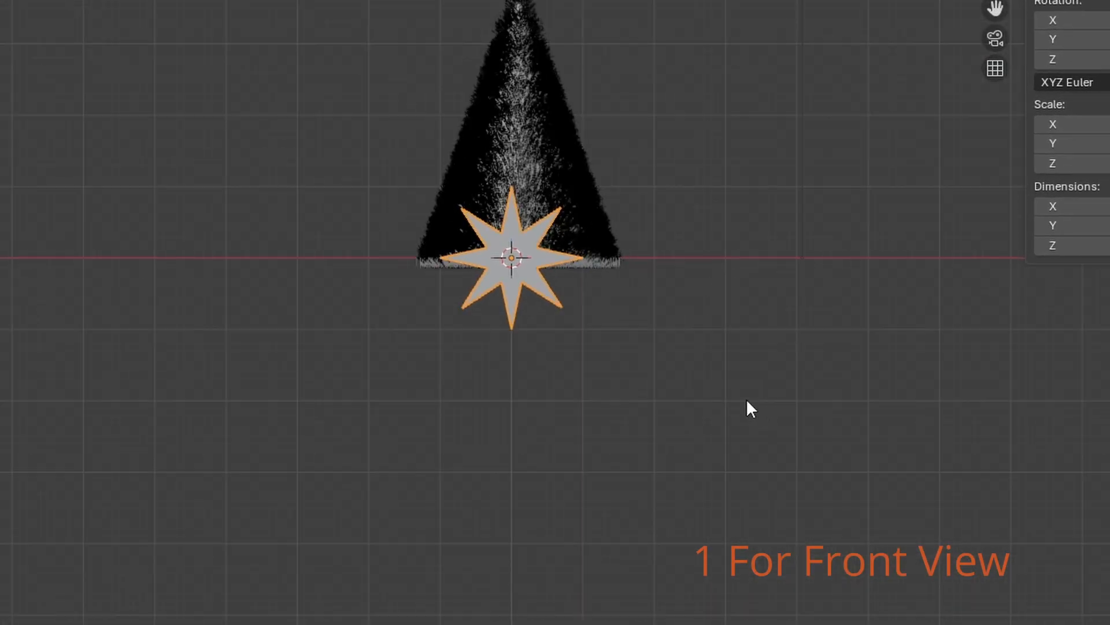
pyautogui.press('g')
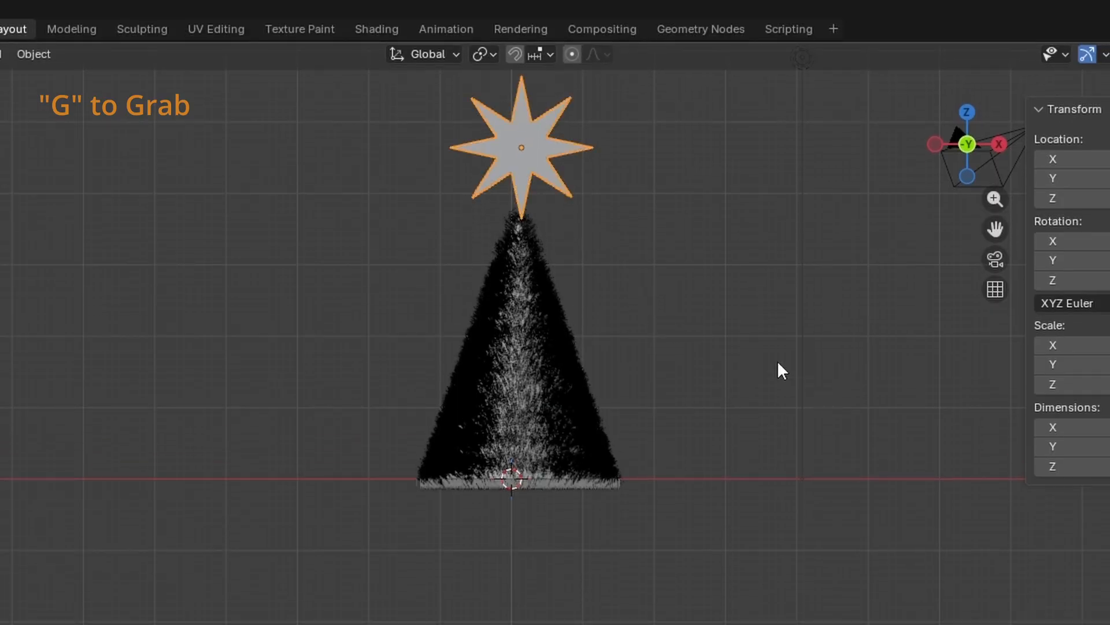
pyautogui.moveTo(996, 229); pyautogui.dragTo(1002, 455)
pyautogui.scroll(5, 595, 342)
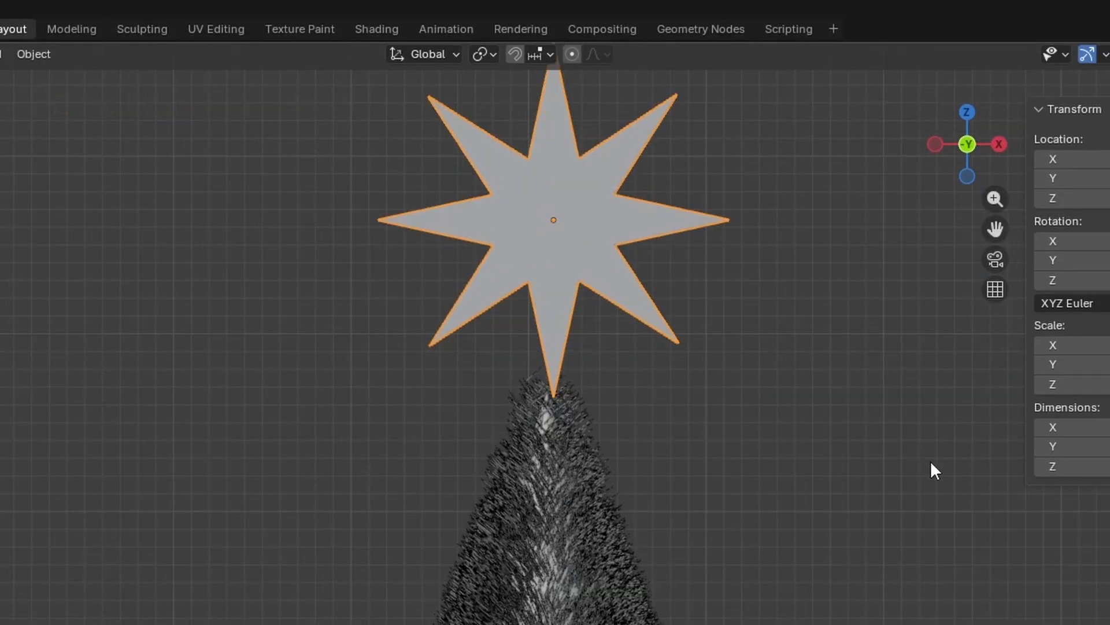
# Scale the star down to about 0.277 and lower it onto the tree's tip in front view
pyautogui.press('s')
pyautogui.click(659, 291)
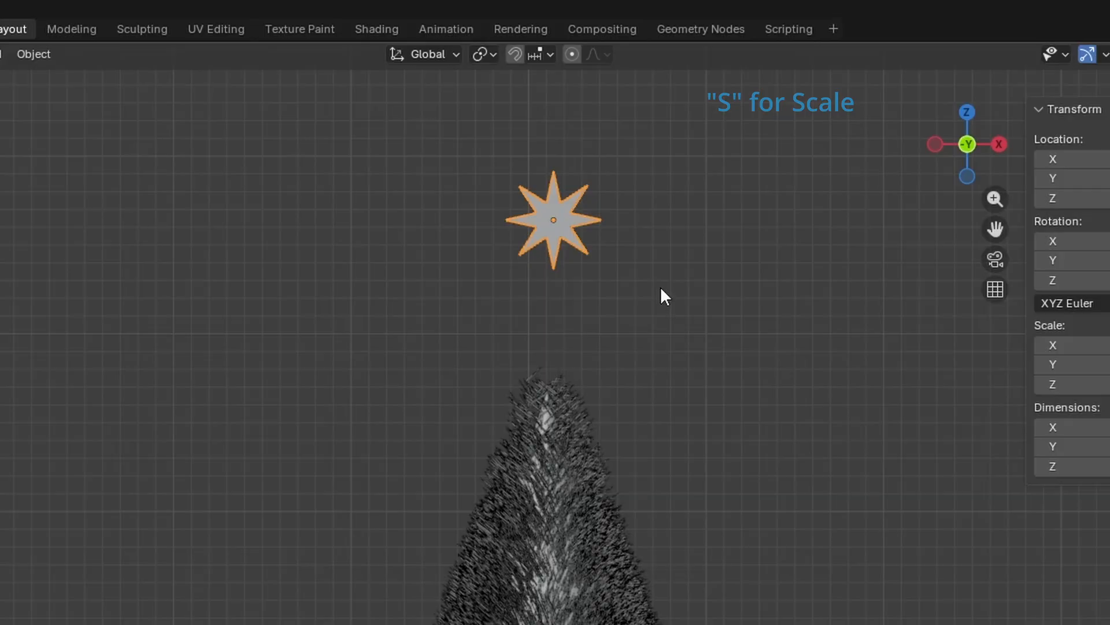
pyautogui.press('g')
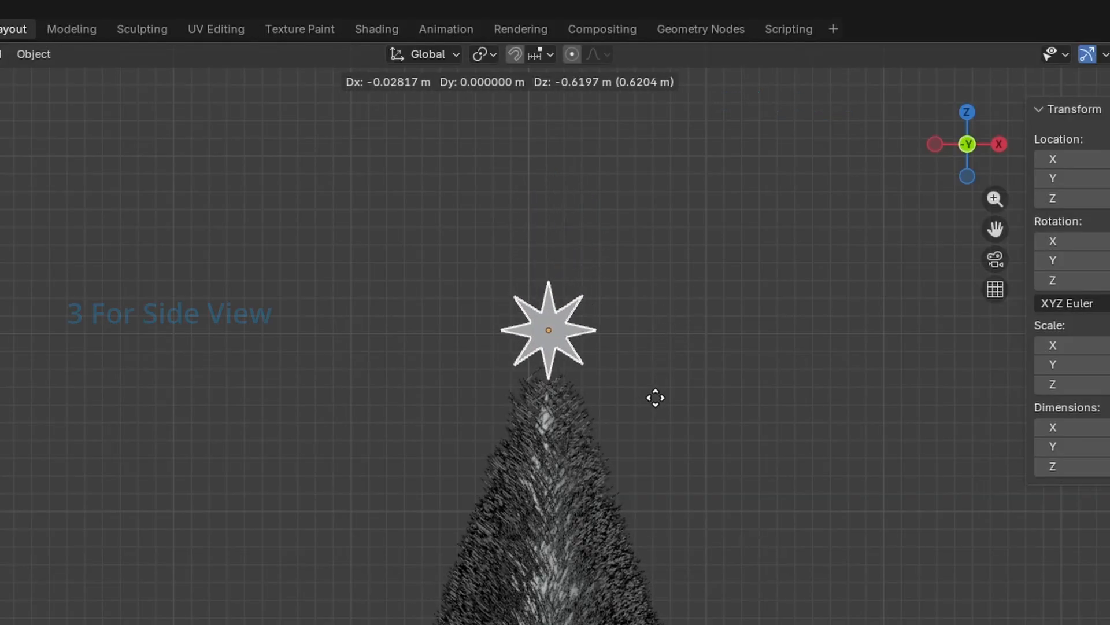
# Move the star along the Y axis in side view until it sits over the tree's tip
pyautogui.press('KP_3')
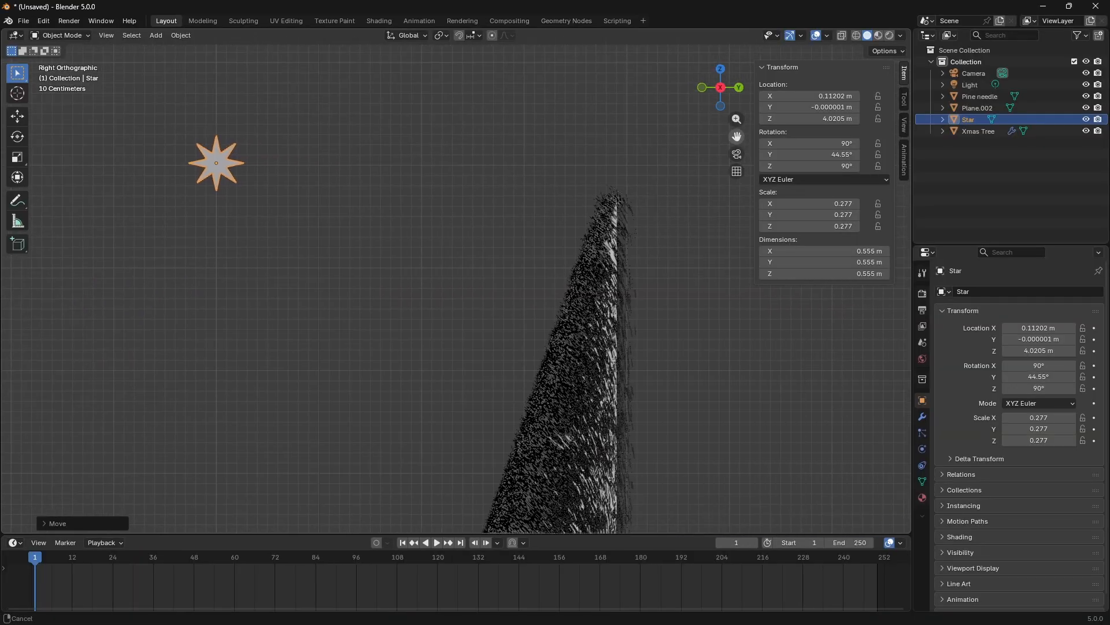
pyautogui.keyDown('shift'); pyautogui.moveTo(412, 283); pyautogui.dragTo(341, 283, button='middle'); pyautogui.keyUp('shift')
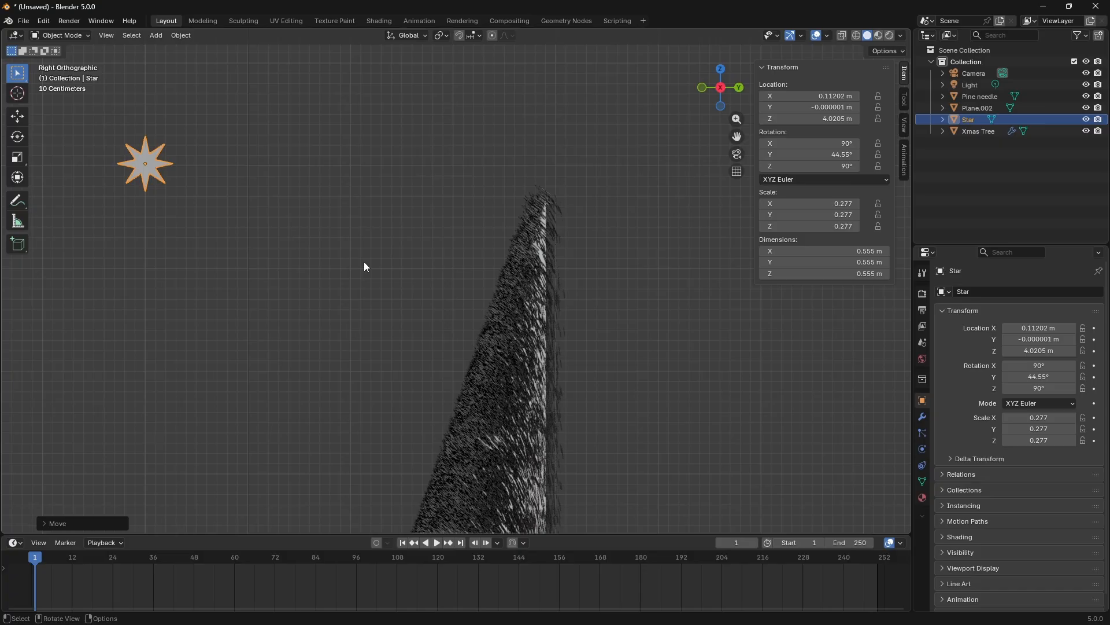
pyautogui.press('g')
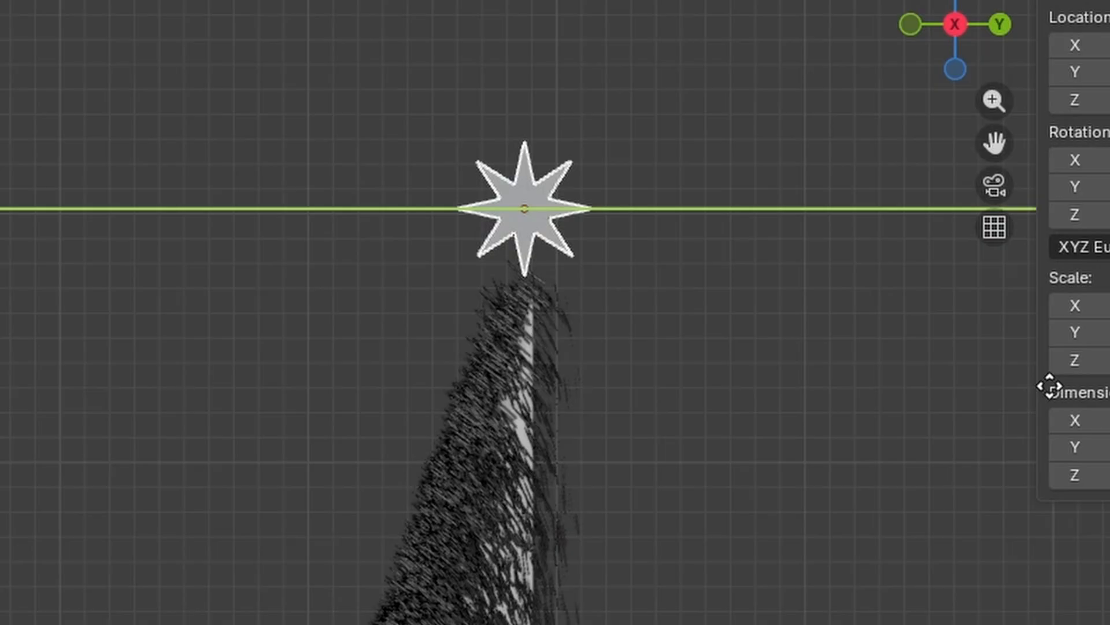
pyautogui.moveTo(954, 25); pyautogui.dragTo(916, 29)
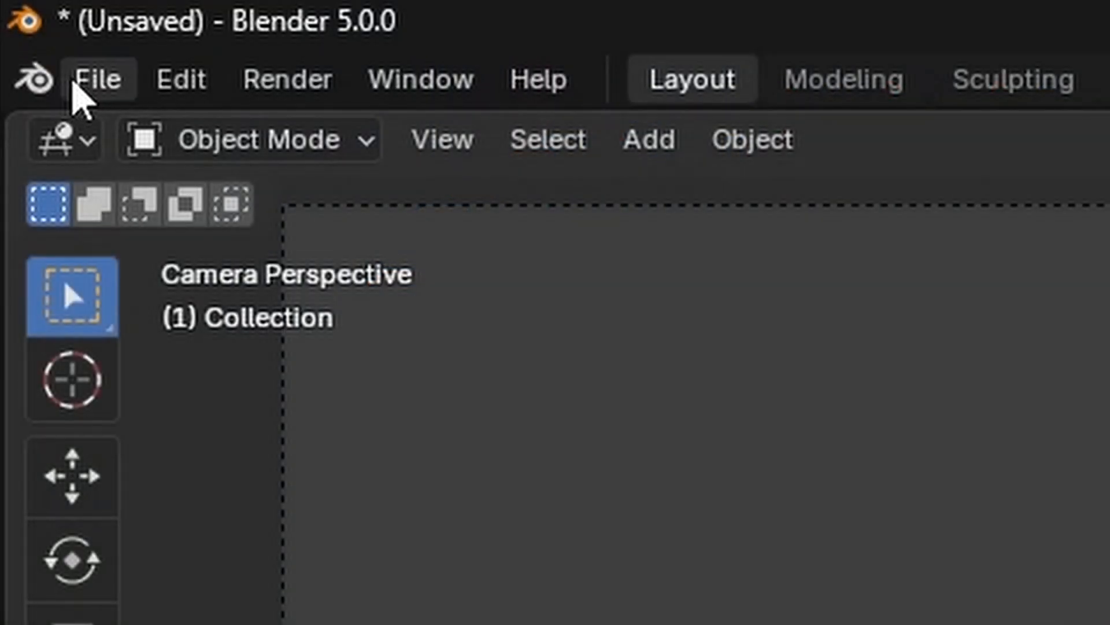
# Append the Bulbs object from Tut proper bulbs.blend into the scene
pyautogui.click(76, 82)
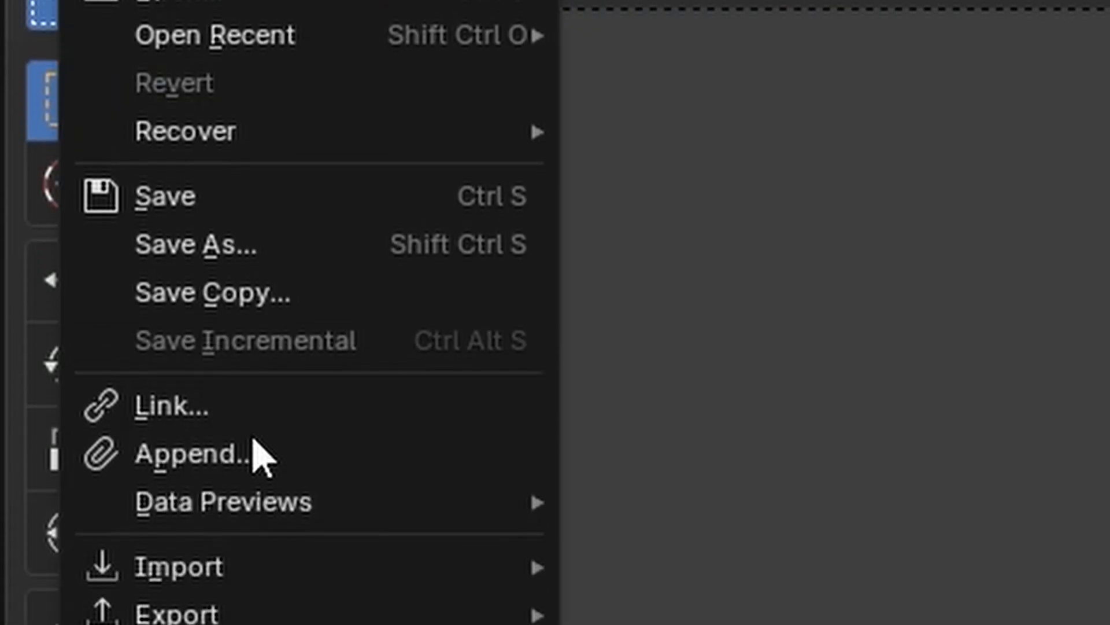
pyautogui.click(253, 237)
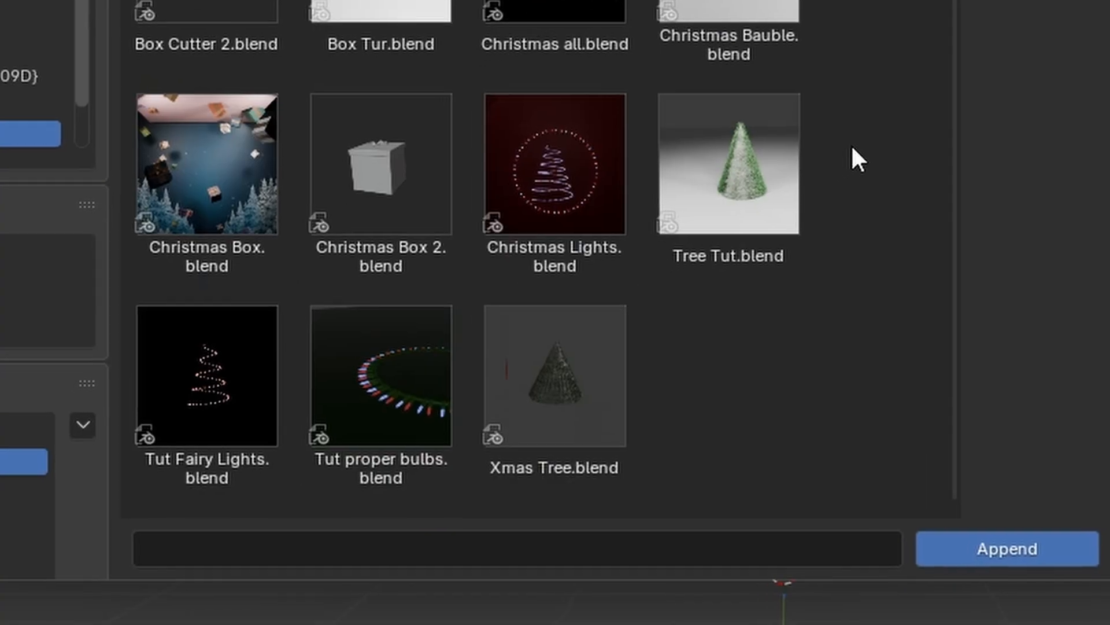
pyautogui.scroll(3, 867, 121)
pyautogui.scroll(-4, 526, 247)
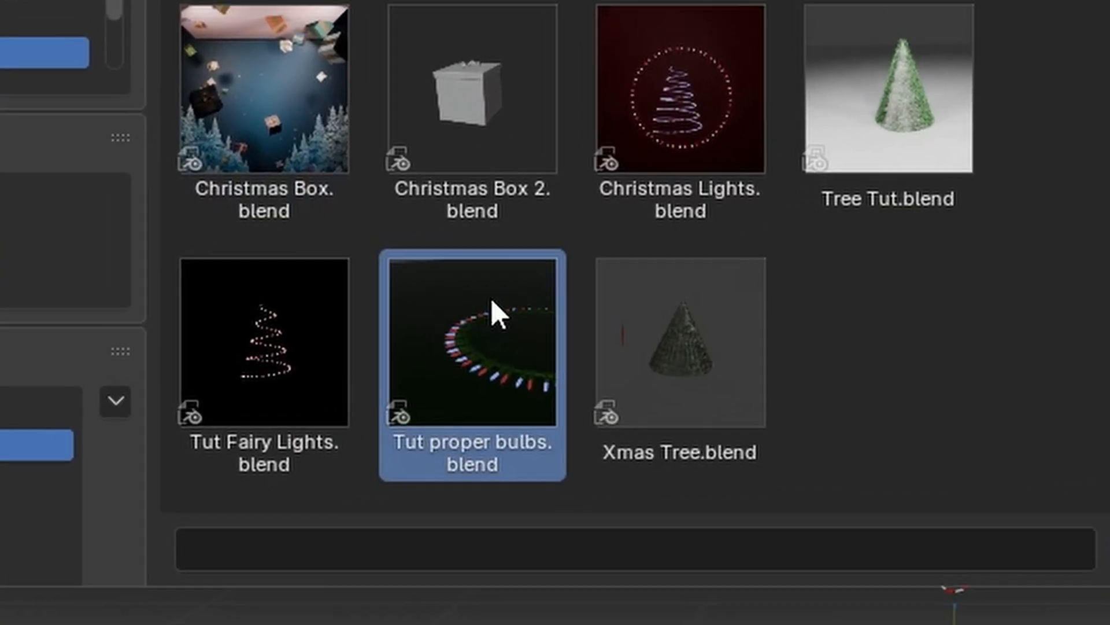
pyautogui.doubleClick(485, 305)
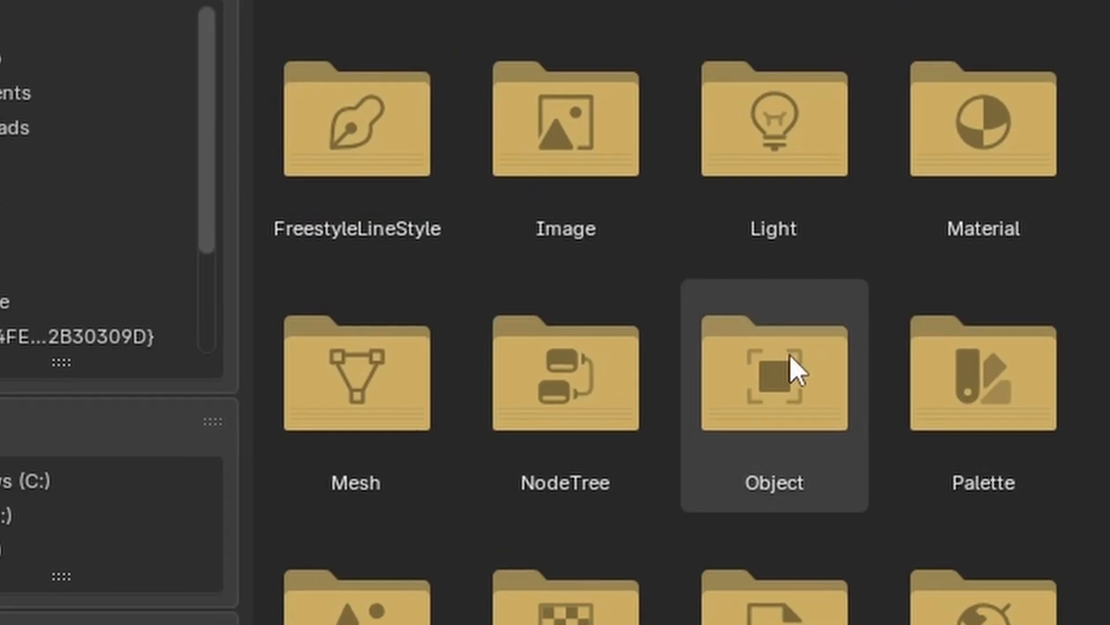
pyautogui.doubleClick(783, 274)
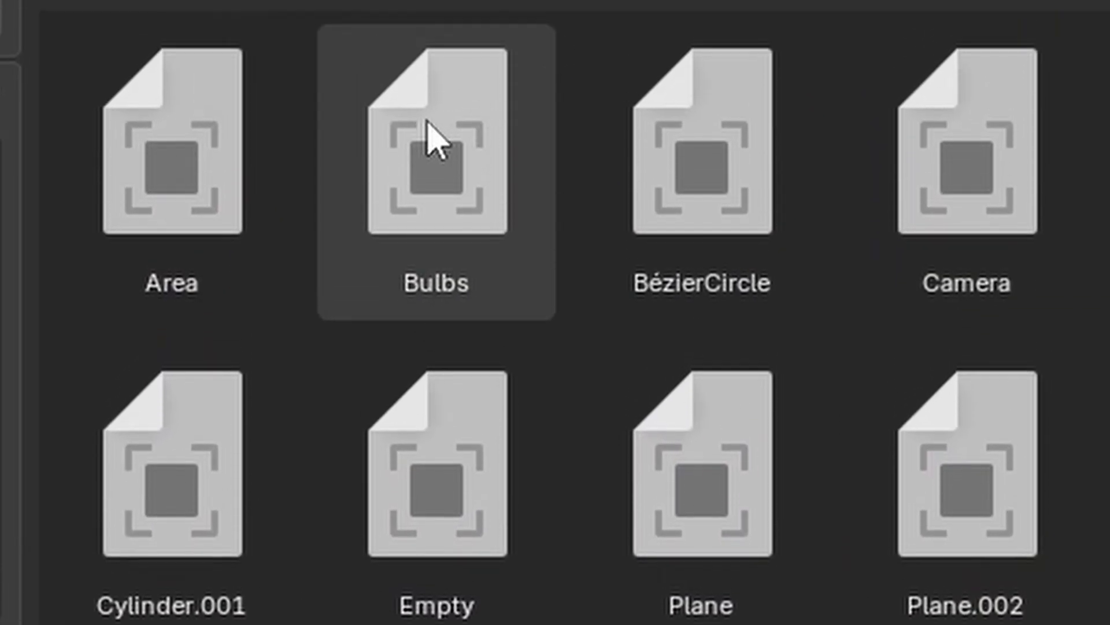
pyautogui.doubleClick(446, 153)
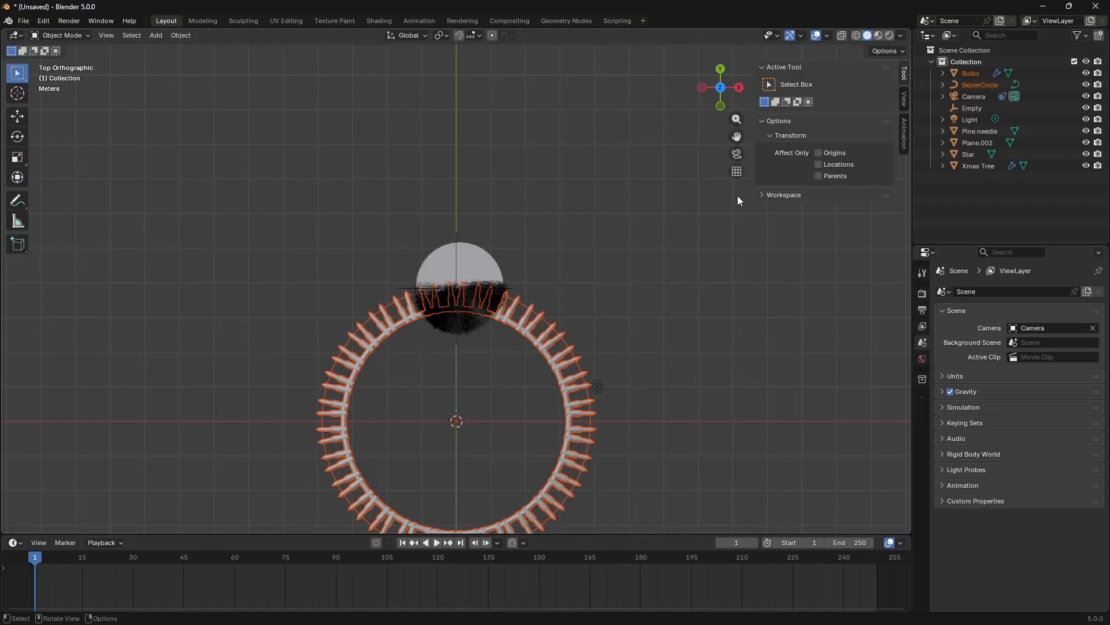
# Remove the Array modifier from the Bulbs object
pyautogui.moveTo(737, 136); pyautogui.dragTo(694, 0)
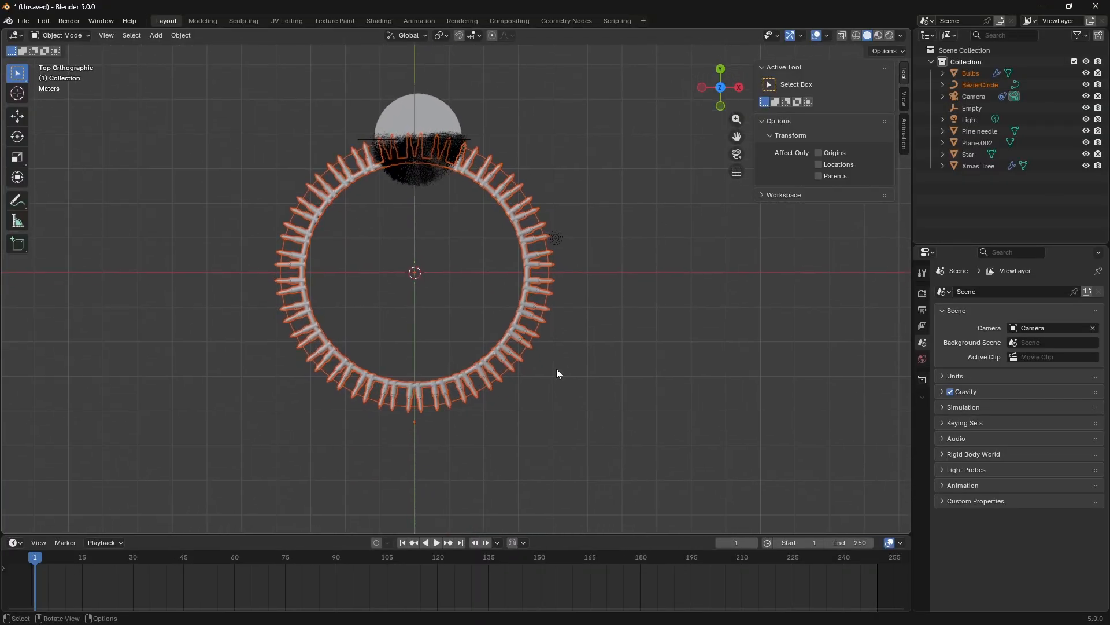
pyautogui.scroll(2, 553, 381)
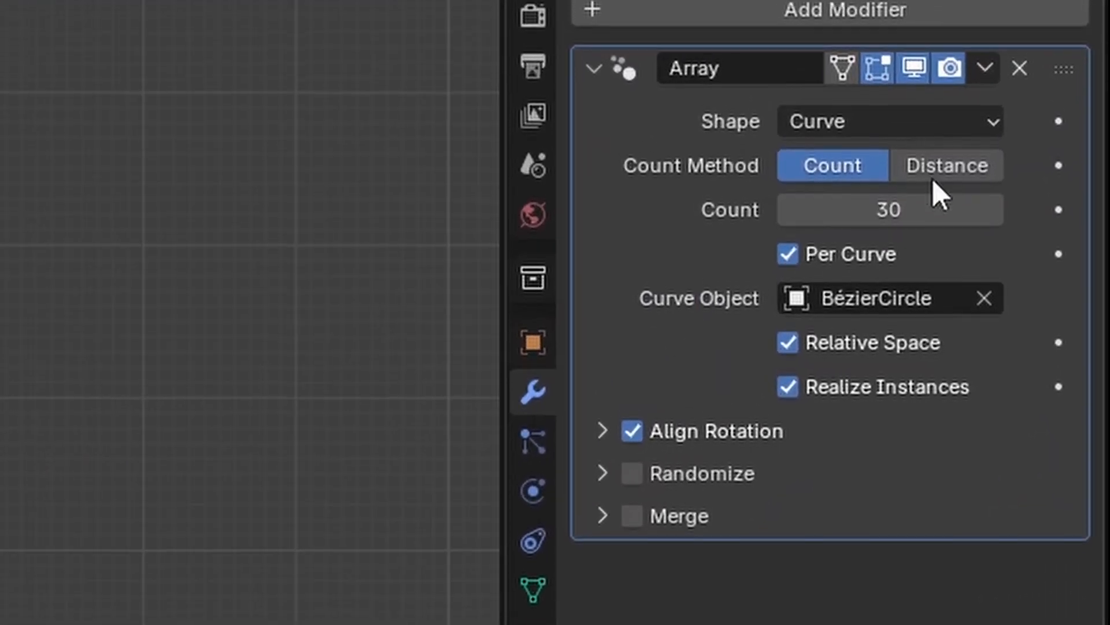
pyautogui.click(1019, 141)
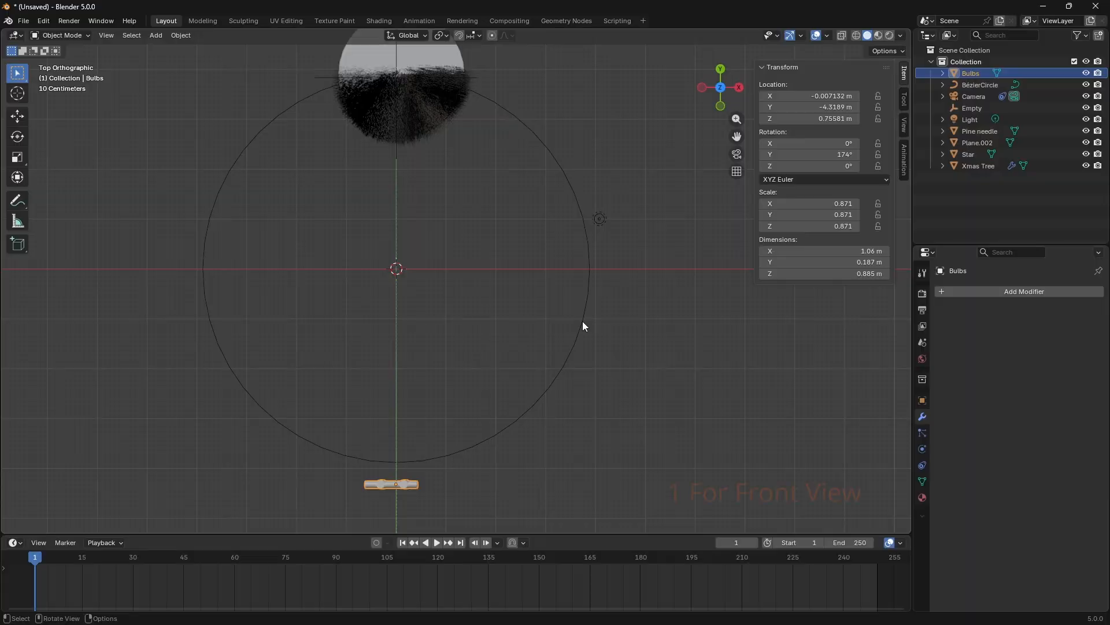
# Reset the Bulbs object's rotation to 0° and its location to 0 m on all three axes
pyautogui.press('KP_1')
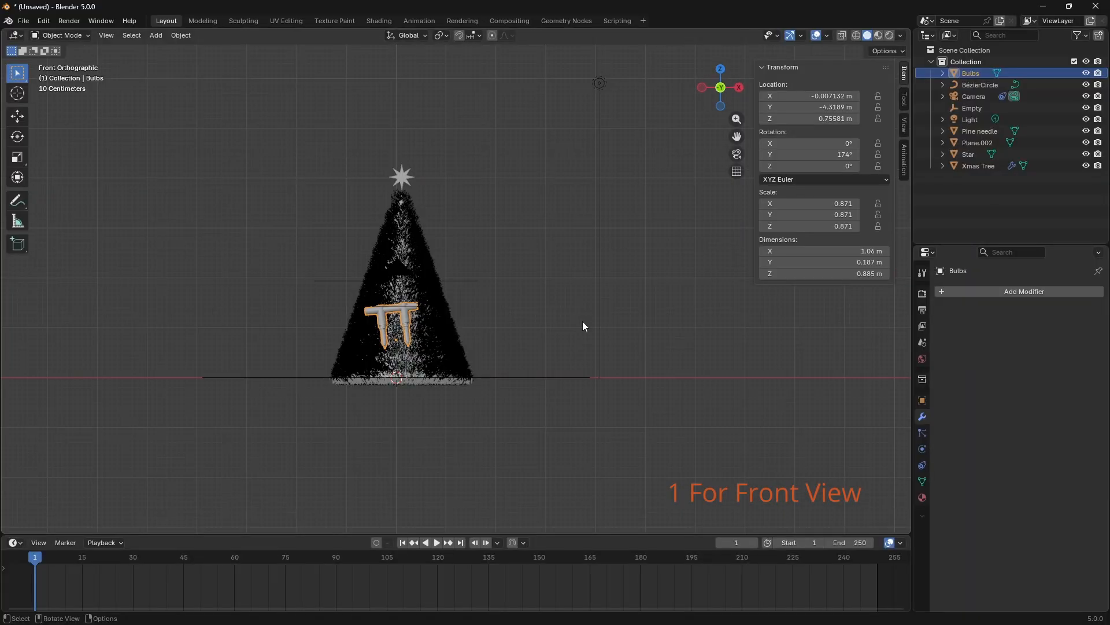
pyautogui.scroll(3, 416, 328)
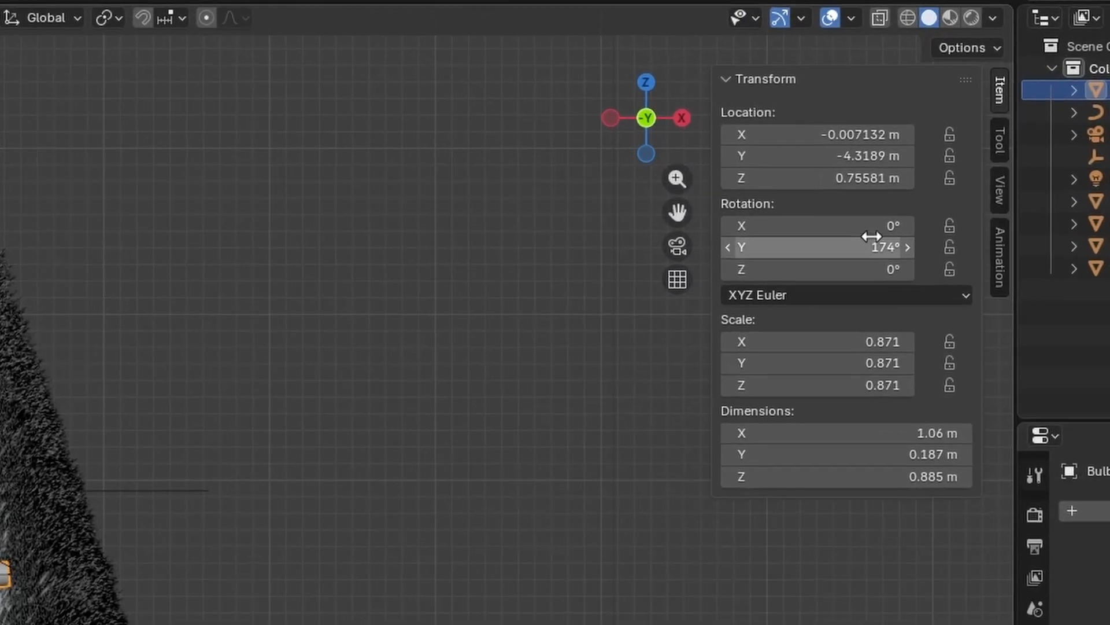
pyautogui.moveTo(839, 143); pyautogui.dragTo(839, 166)
pyautogui.moveTo(906, 370); pyautogui.dragTo(906, 384)
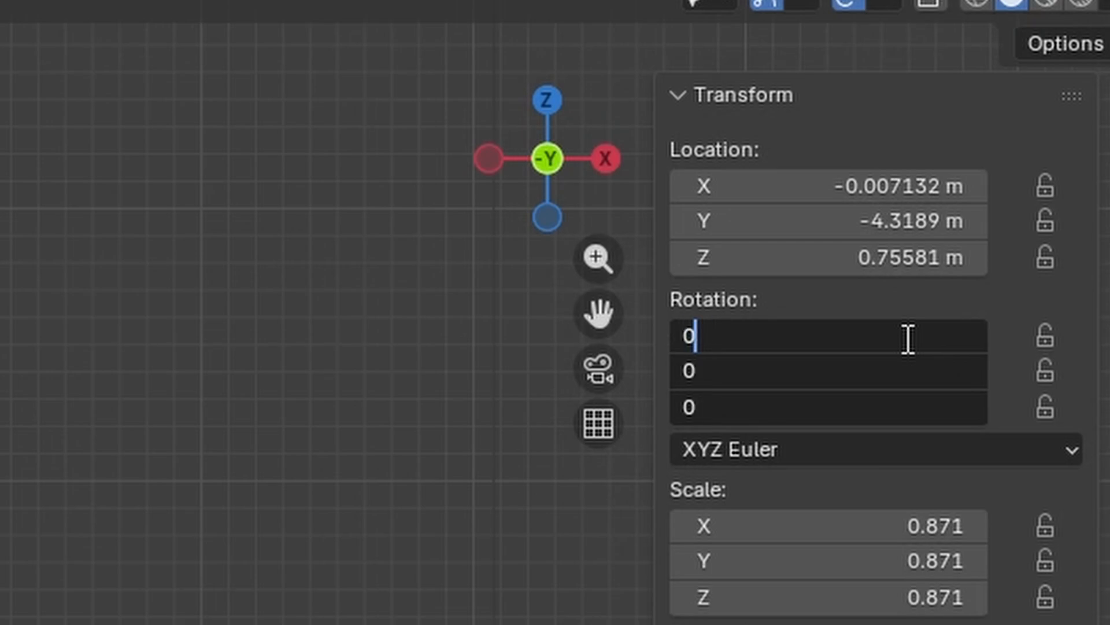
pyautogui.press('Return')
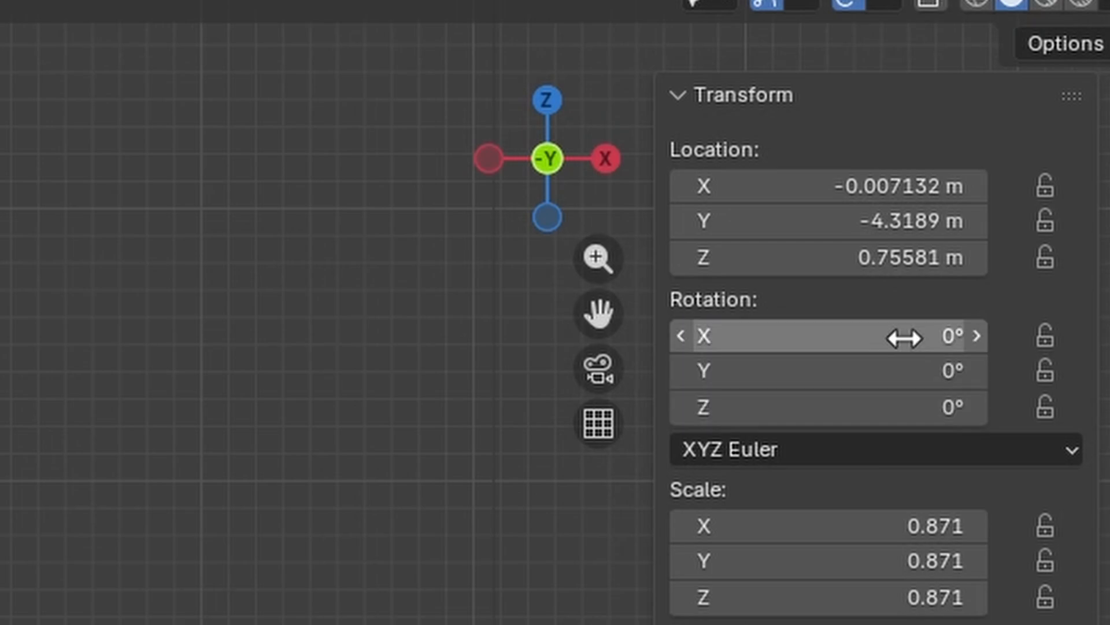
pyautogui.moveTo(912, 184); pyautogui.dragTo(912, 258)
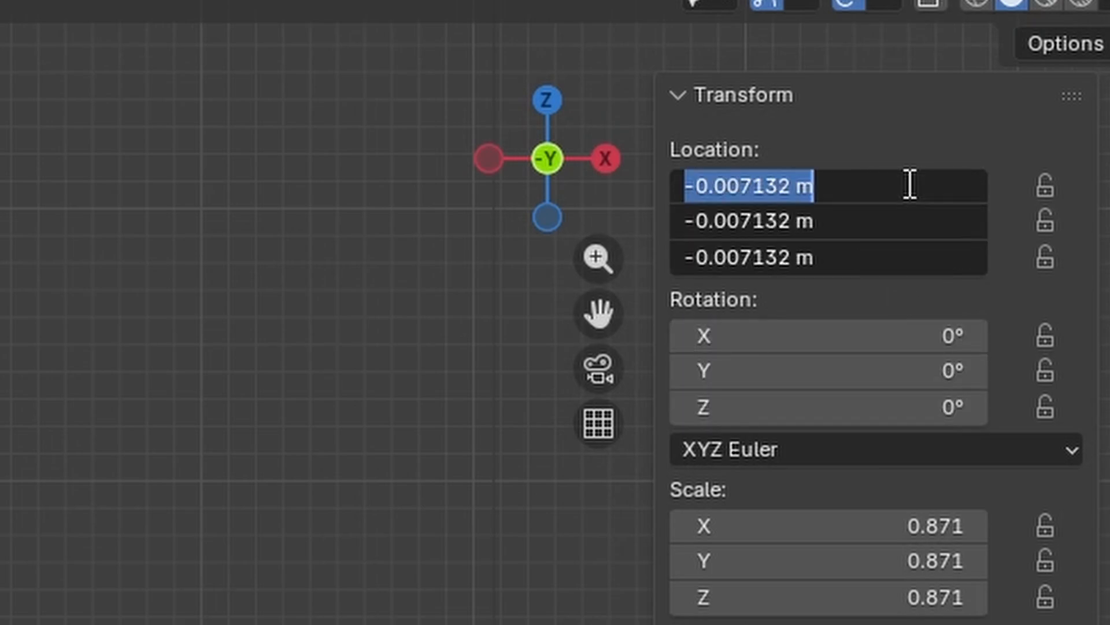
pyautogui.press('Return')
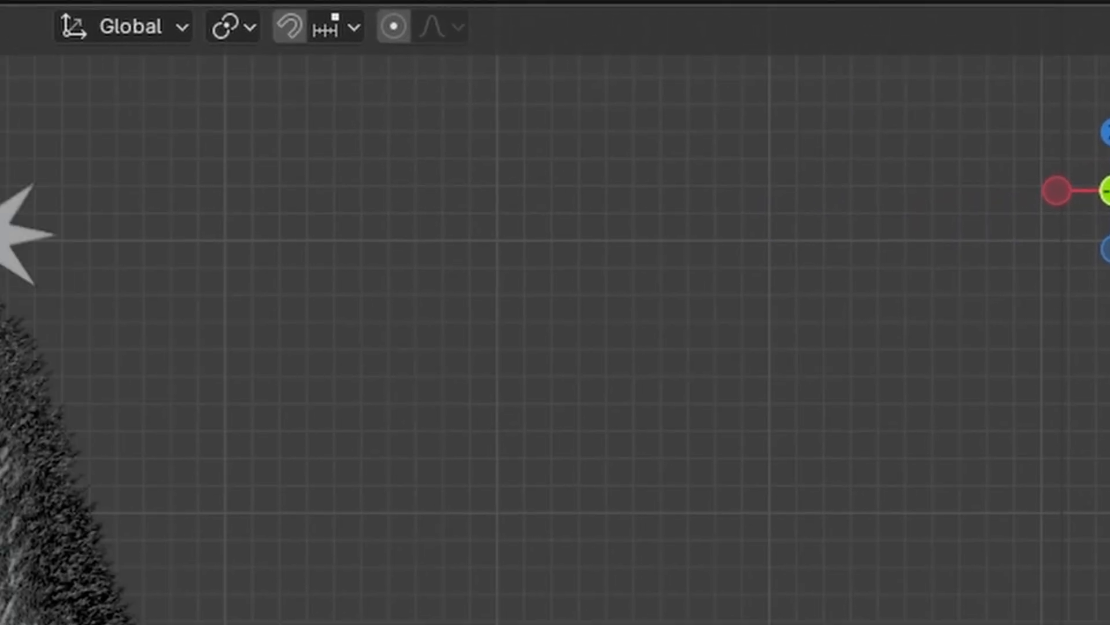
# Apply all transforms to the Bulbs object
pyautogui.click(407, 83)
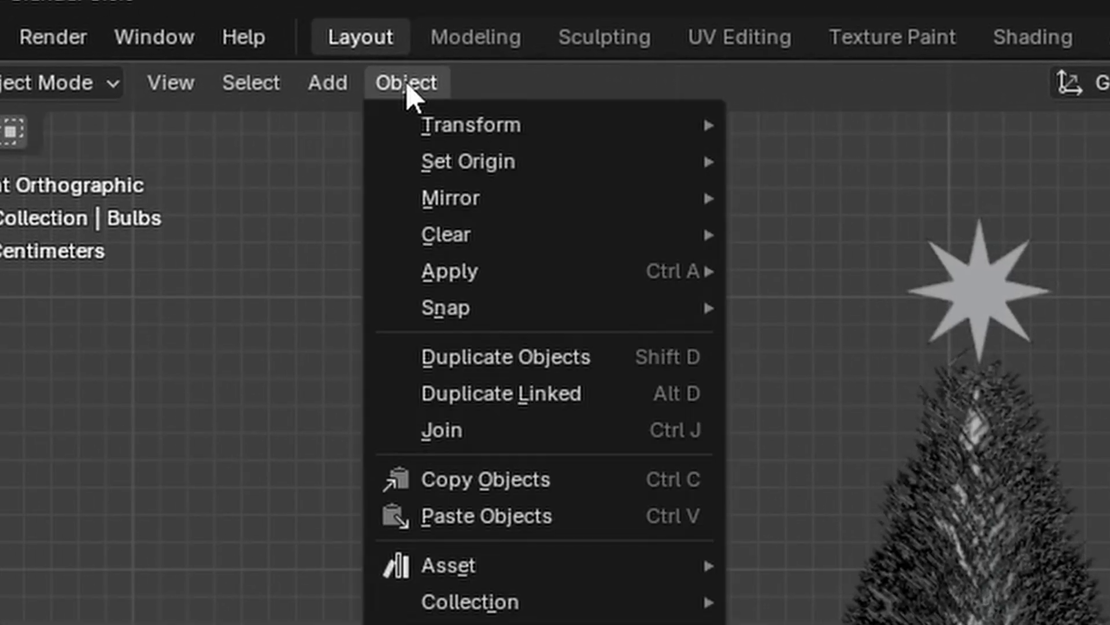
pyautogui.moveTo(506, 278)
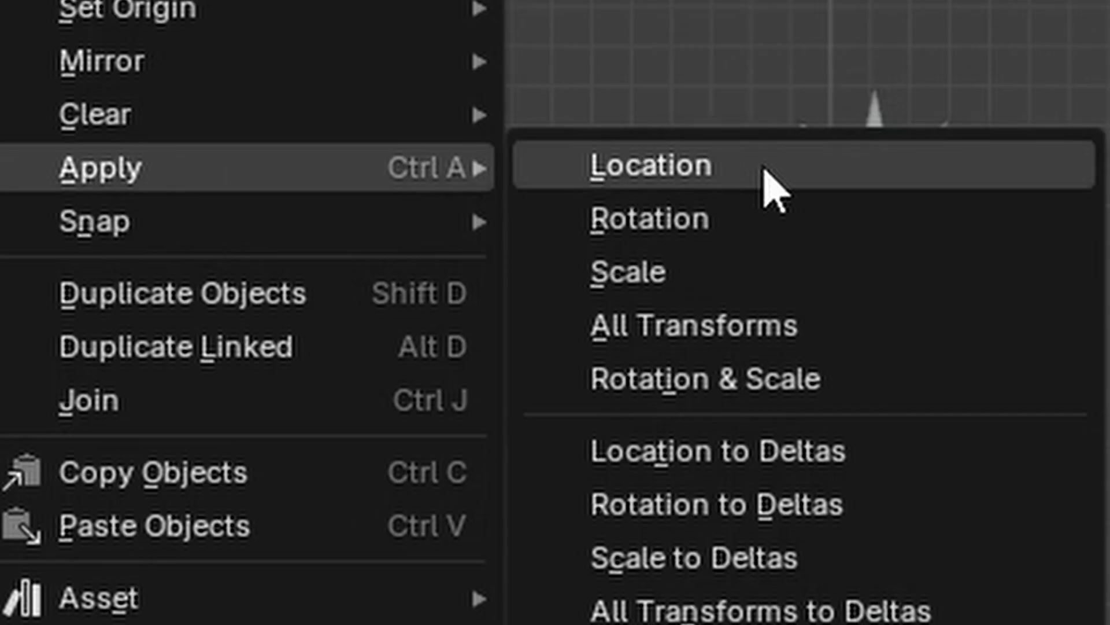
pyautogui.click(798, 316)
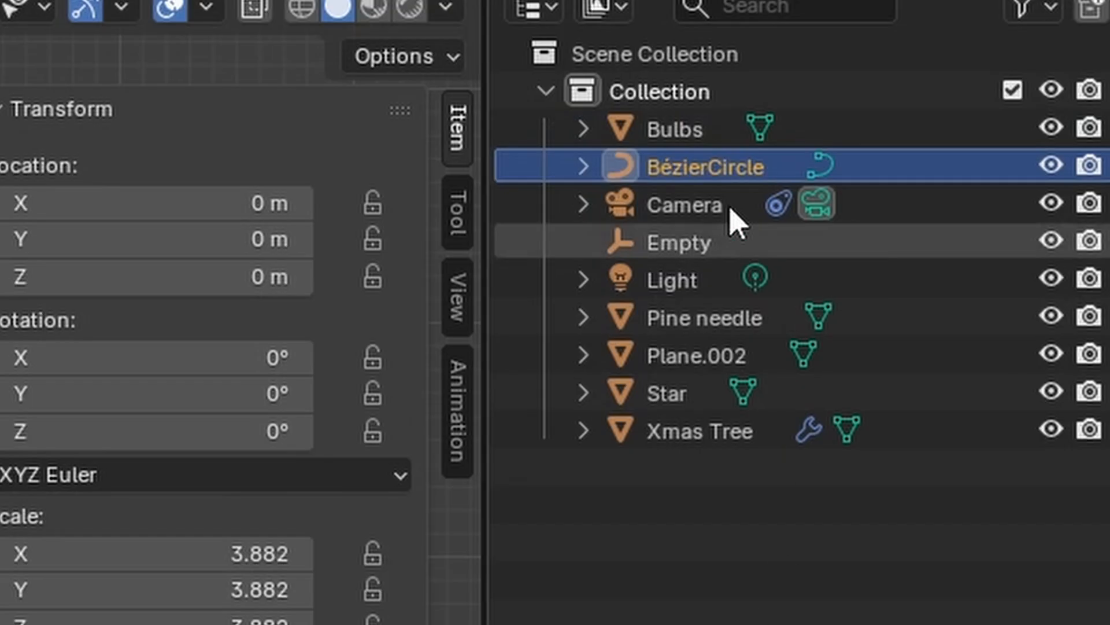
# Rename the BézierCircle object as Light Curve
pyautogui.doubleClick(698, 168)
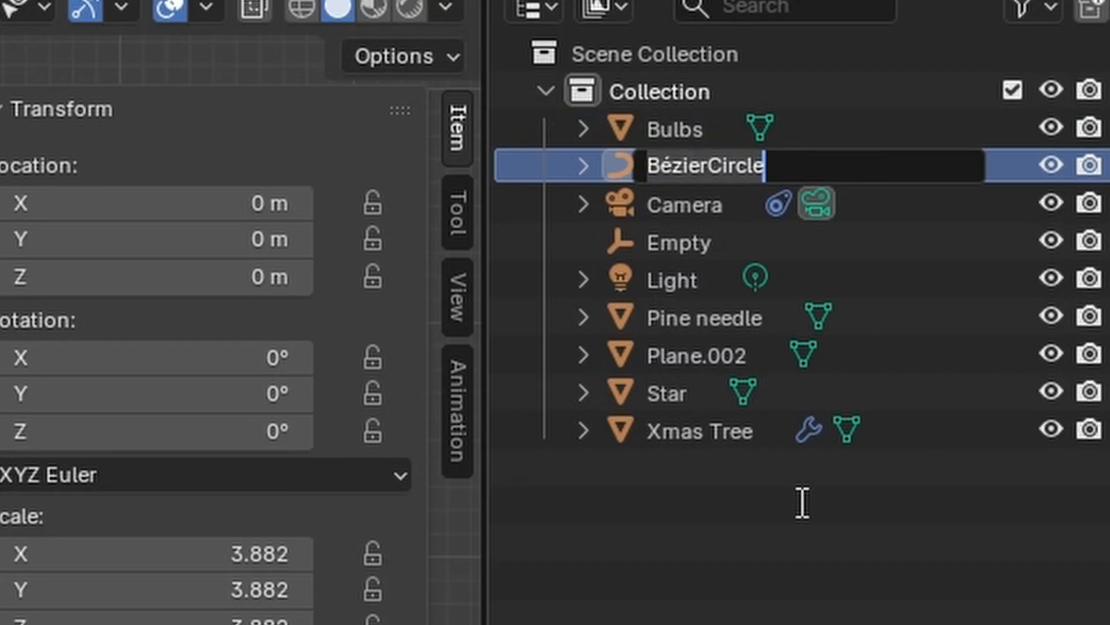
pyautogui.write('Light Cur')
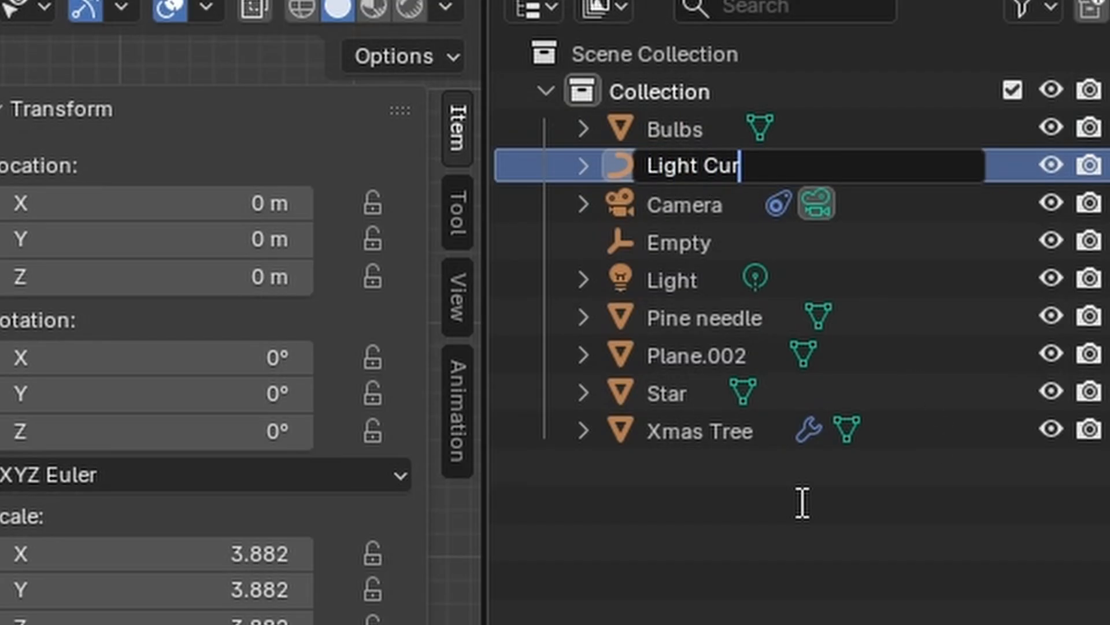
pyautogui.write('ve')
pyautogui.press('Return')
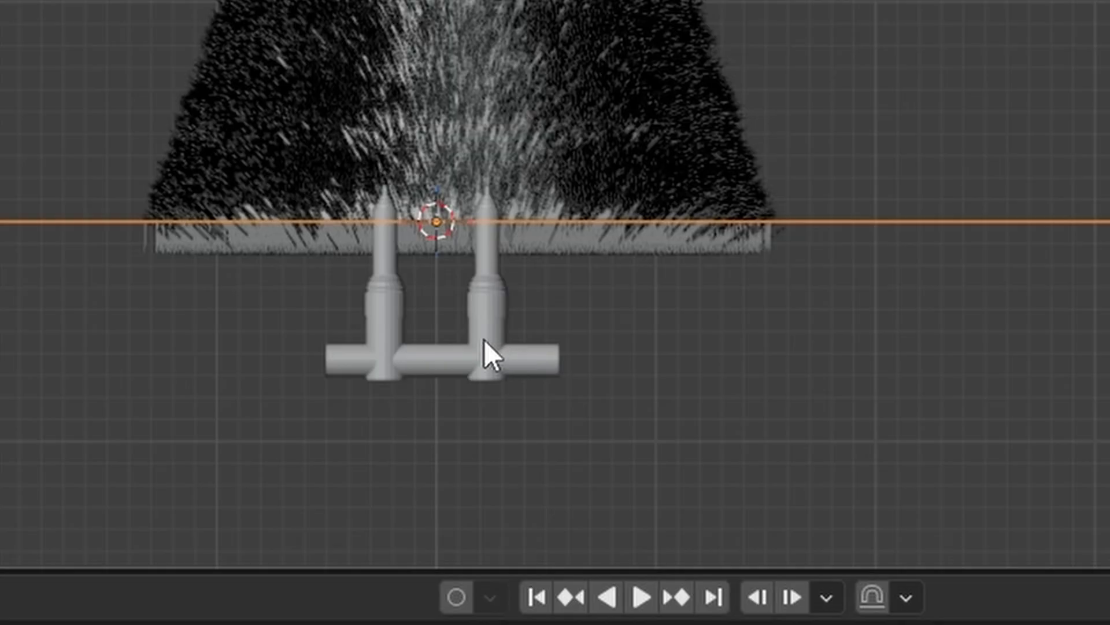
# Add an Array modifier to the Bulbs object
pyautogui.click(484, 339)
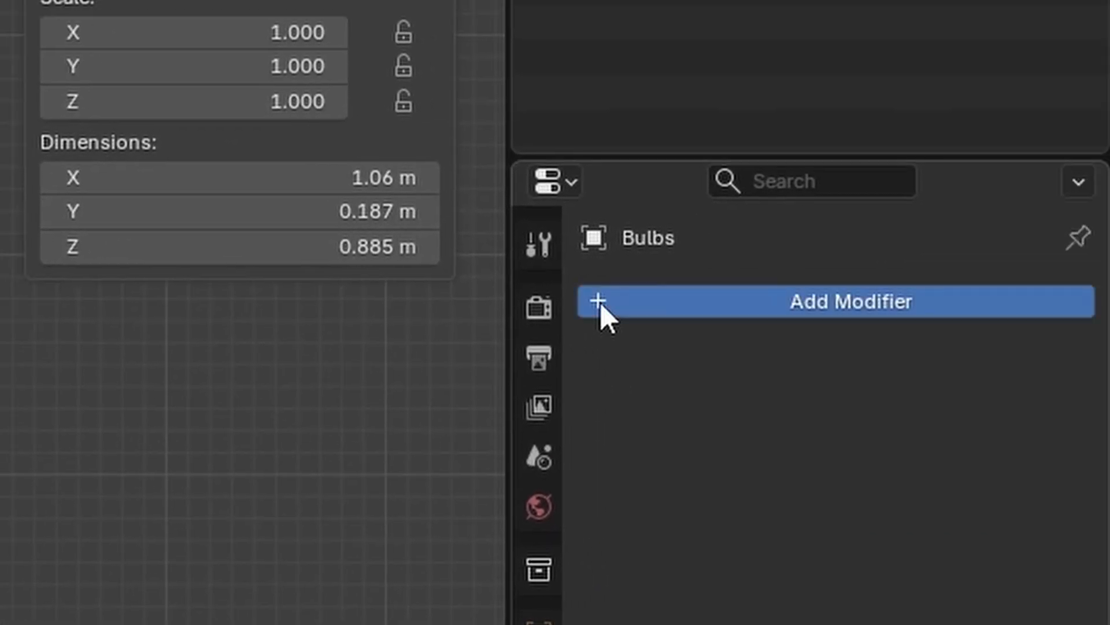
pyautogui.click(759, 263)
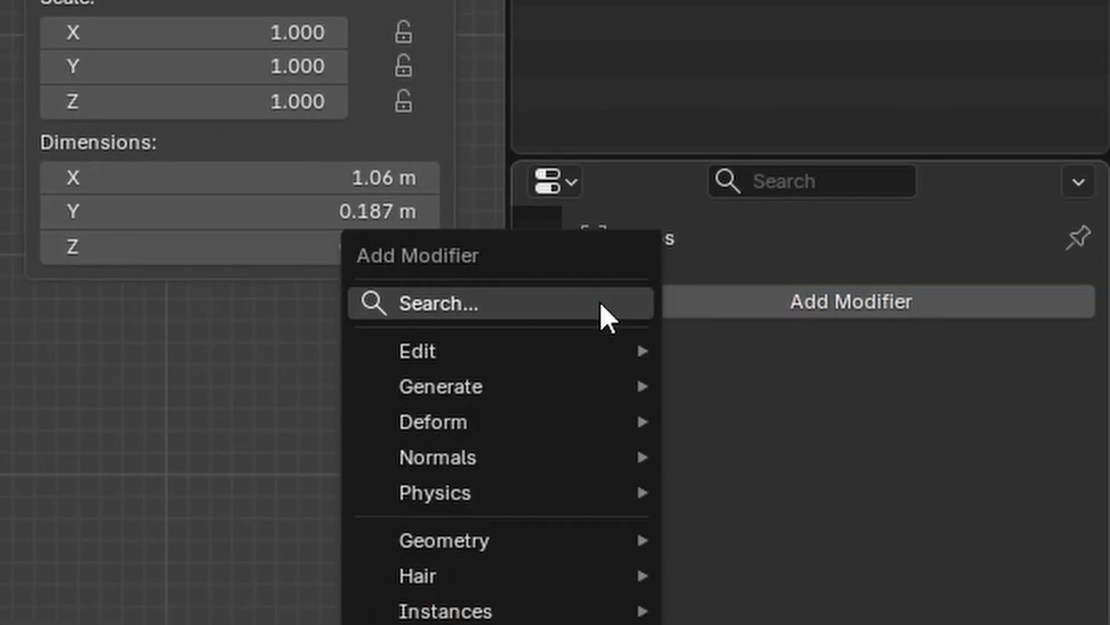
pyautogui.click(760, 260)
pyautogui.write('array')
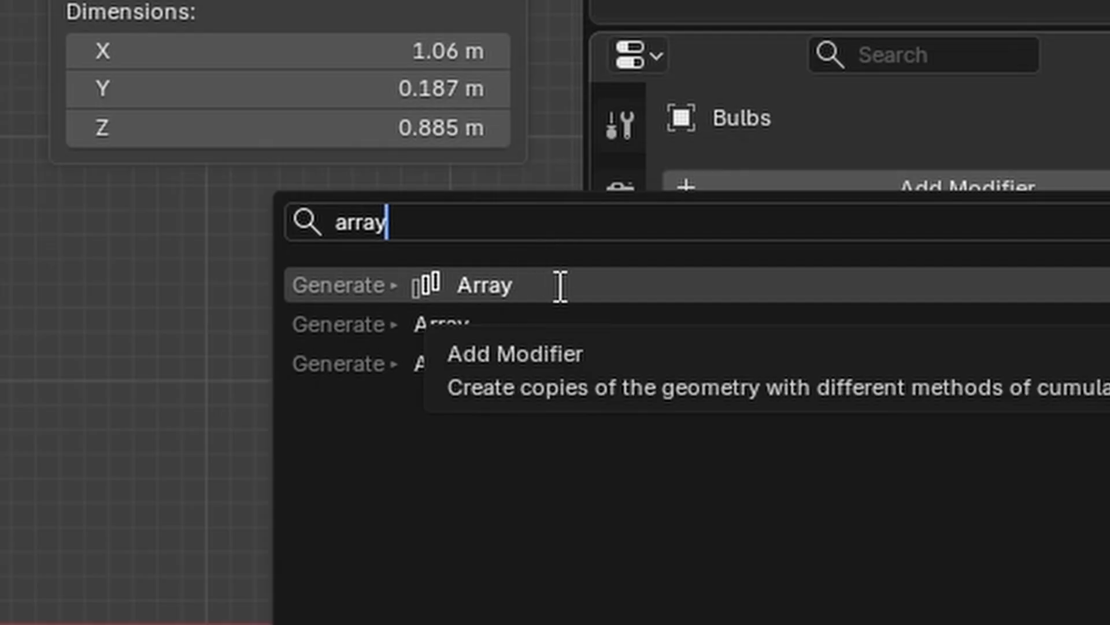
pyautogui.click(566, 285)
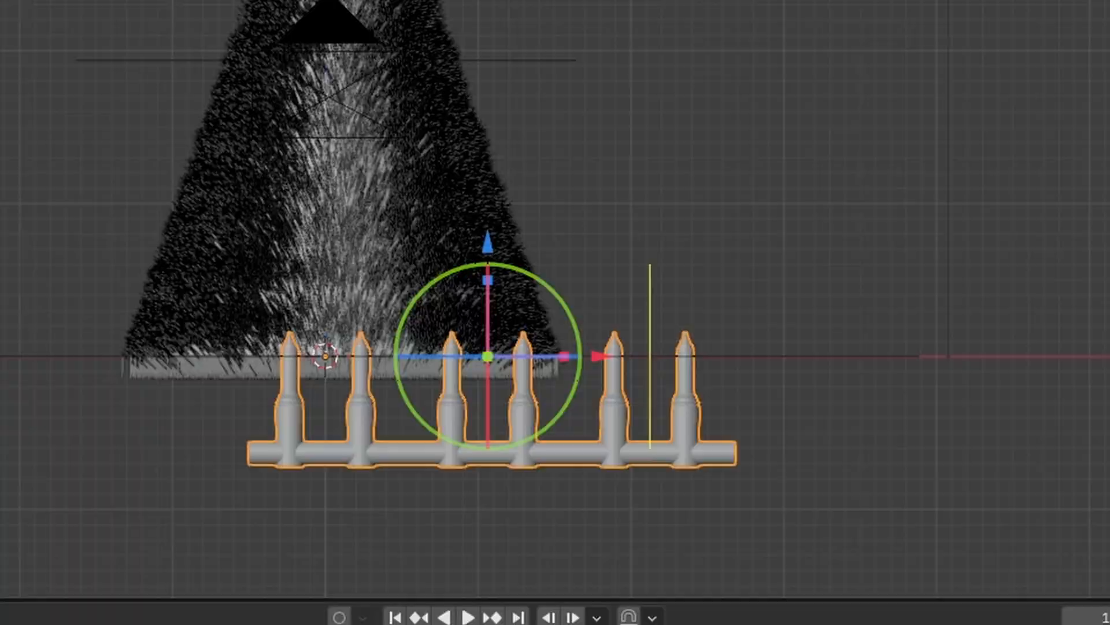
# Set the Bulbs array's shape to Curve with Light Curve as the curve object
pyautogui.click(931, 191)
pyautogui.click(952, 262)
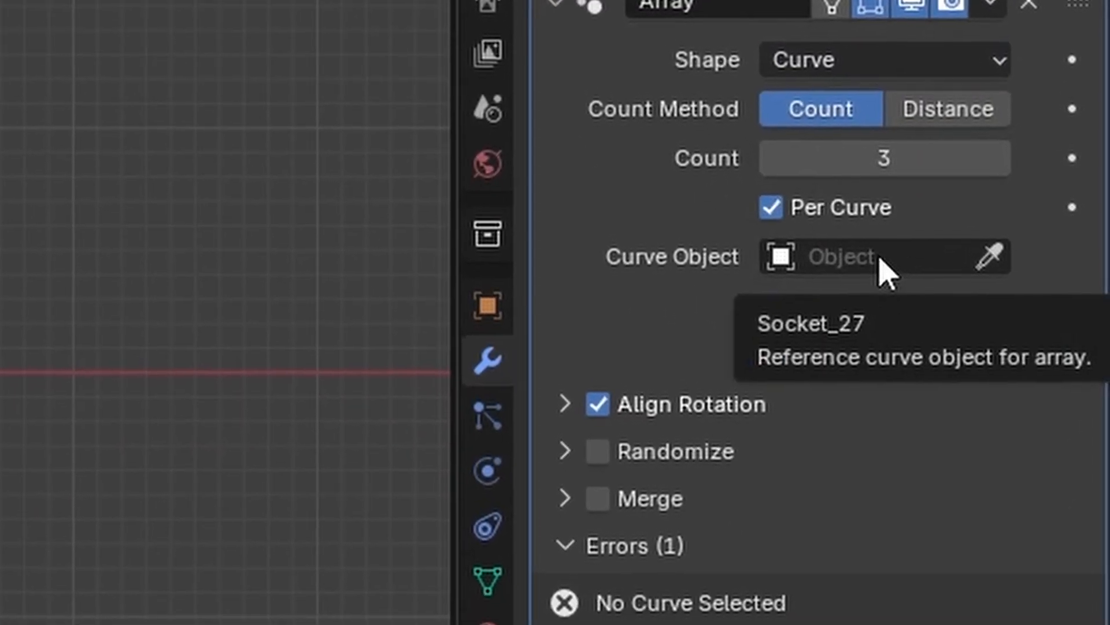
pyautogui.click(880, 257)
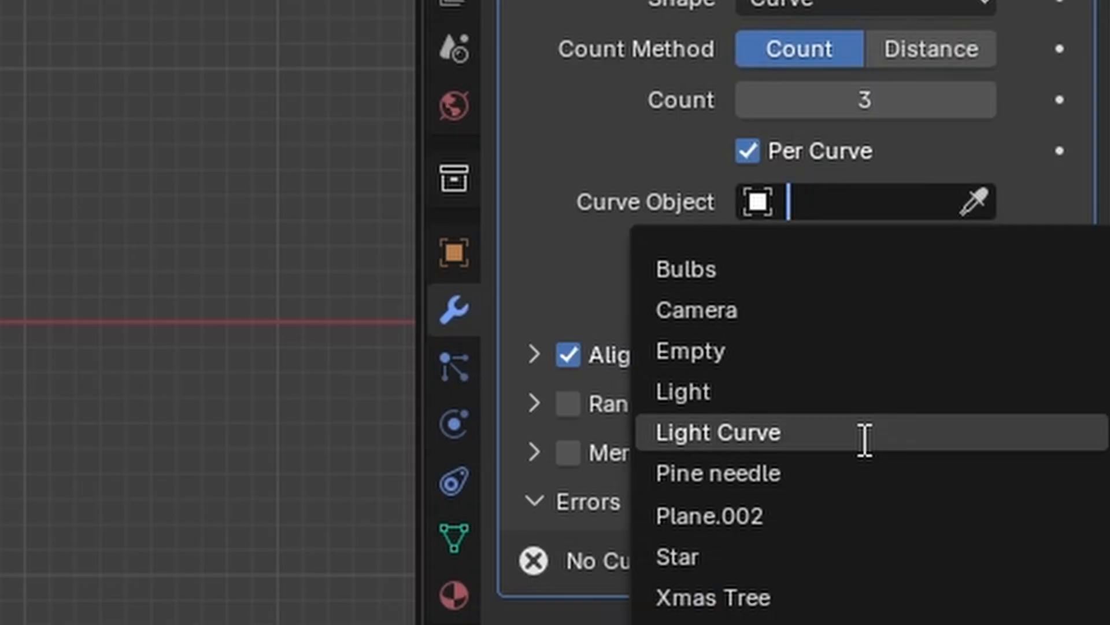
pyautogui.click(864, 438)
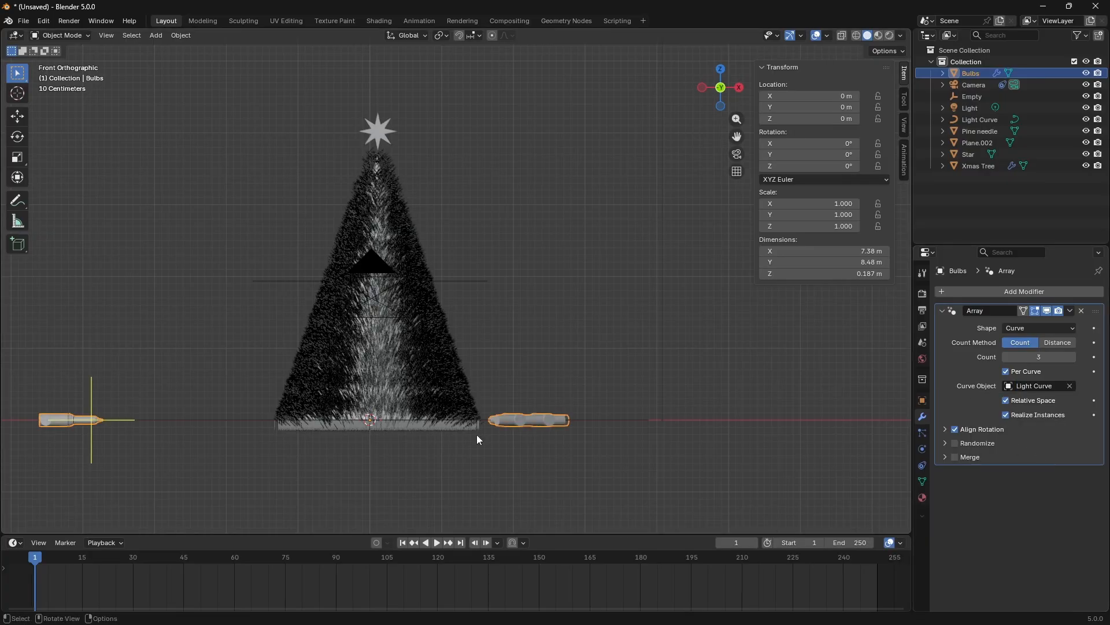
# Set the Bulbs array's count to 50
pyautogui.press('KP_7')
pyautogui.scroll(-4, 477, 253)
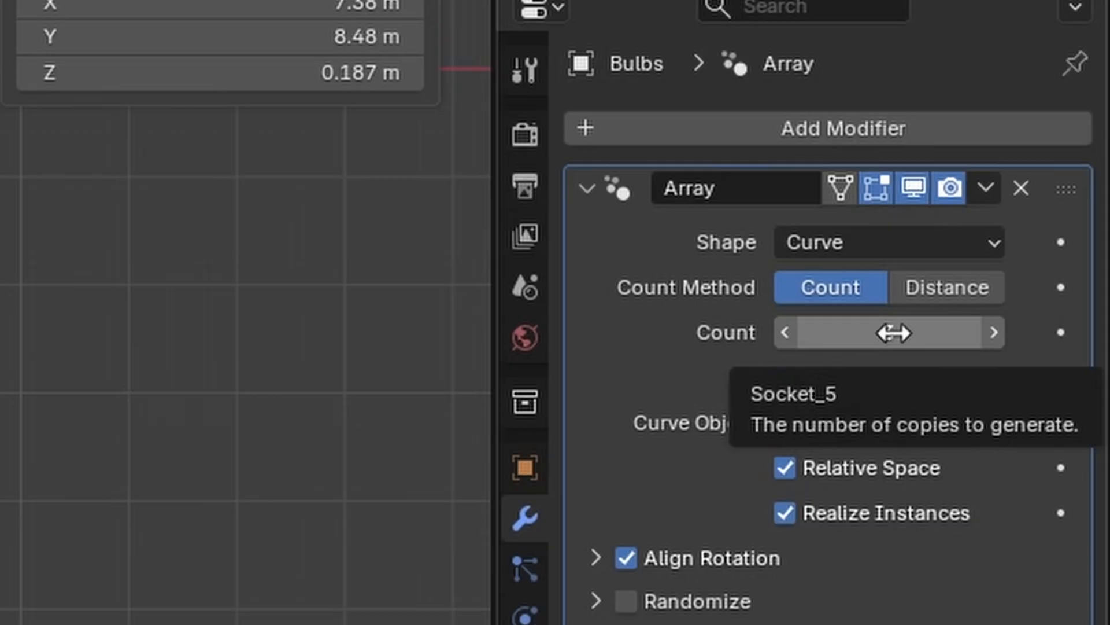
pyautogui.moveTo(893, 332); pyautogui.dragTo(897, 333)
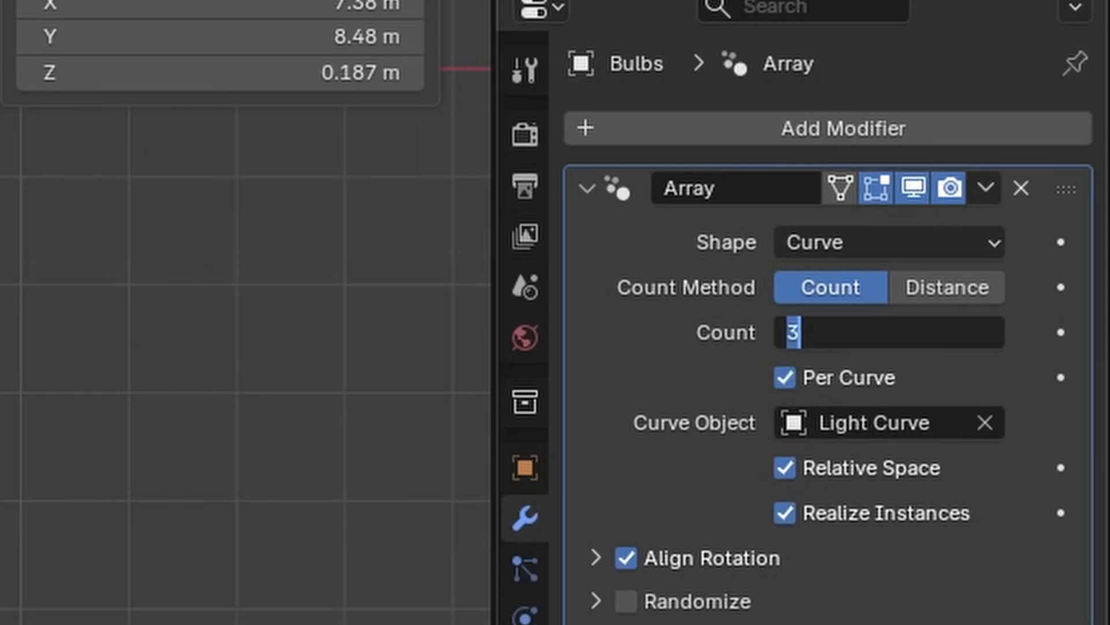
pyautogui.write('50')
pyautogui.press('Return')
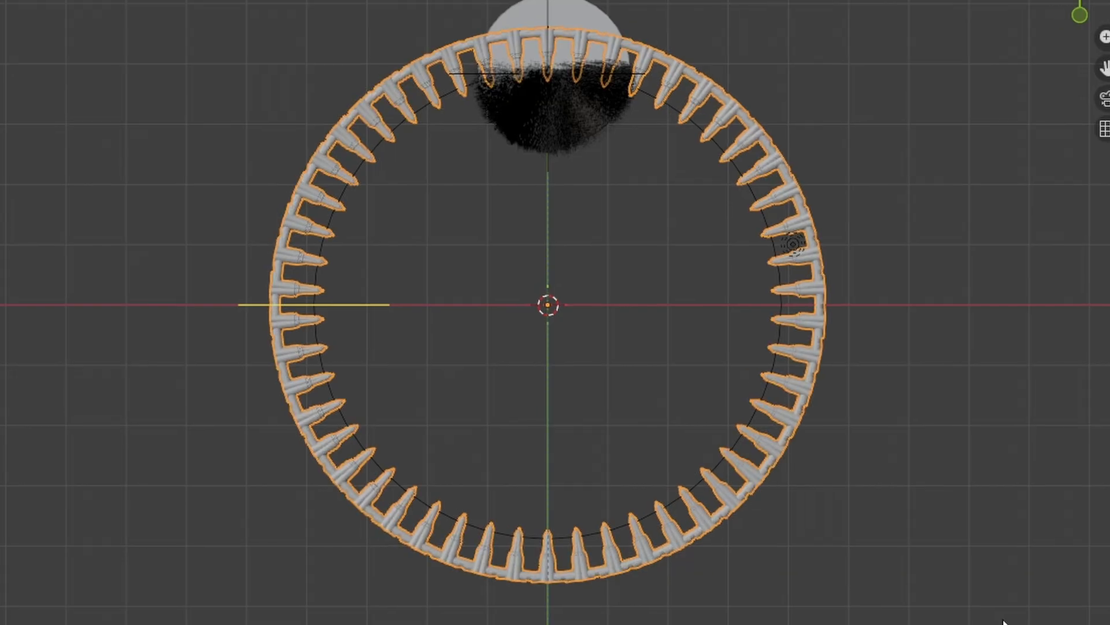
# Scale the Bulbs object down in top view until the bulbs are small and separate along the circle
pyautogui.scroll(4, 806, 444)
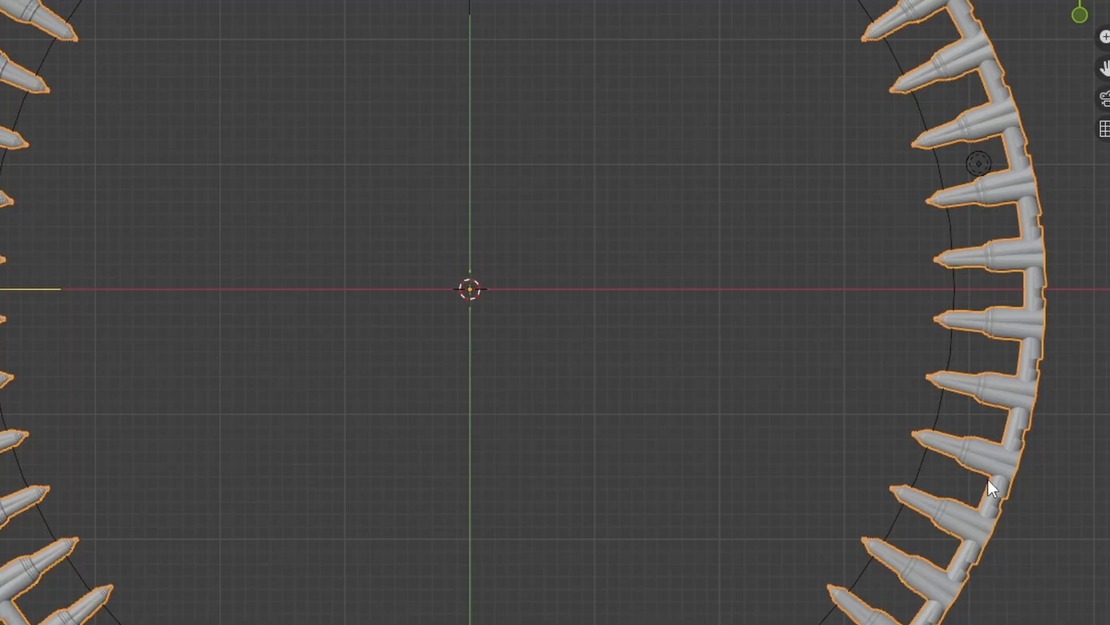
pyautogui.scroll(-5, 986, 485)
pyautogui.scroll(2, 977, 486)
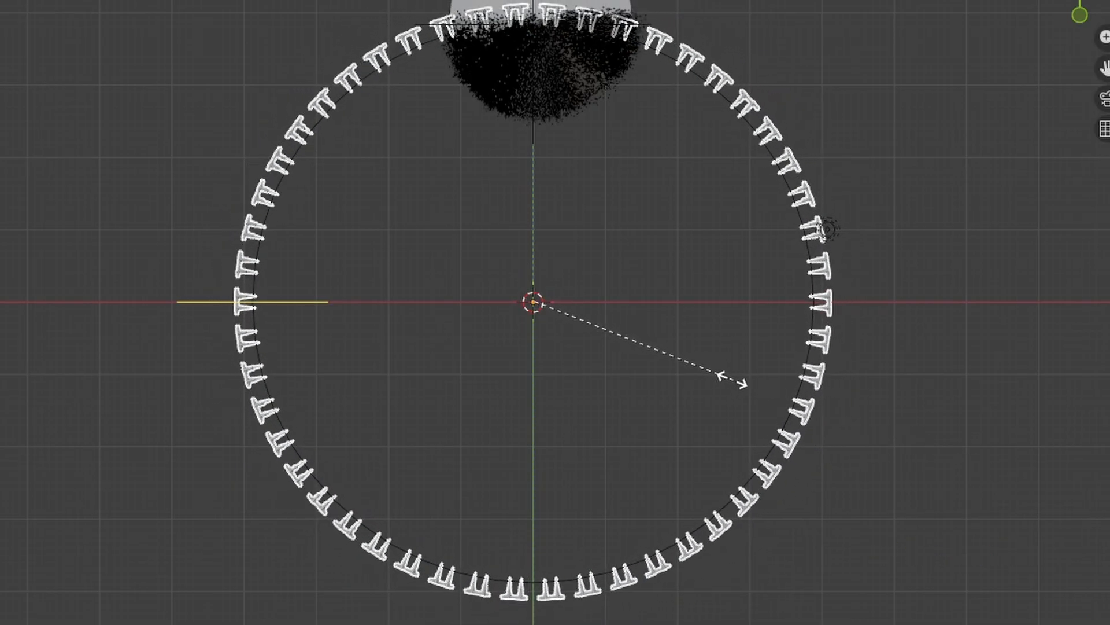
pyautogui.click(685, 356)
# Move the Light Curve around the tree to about X 0.028 m, Y 3.746 m and scale it down to about 1.284
pyautogui.click(640, 557)
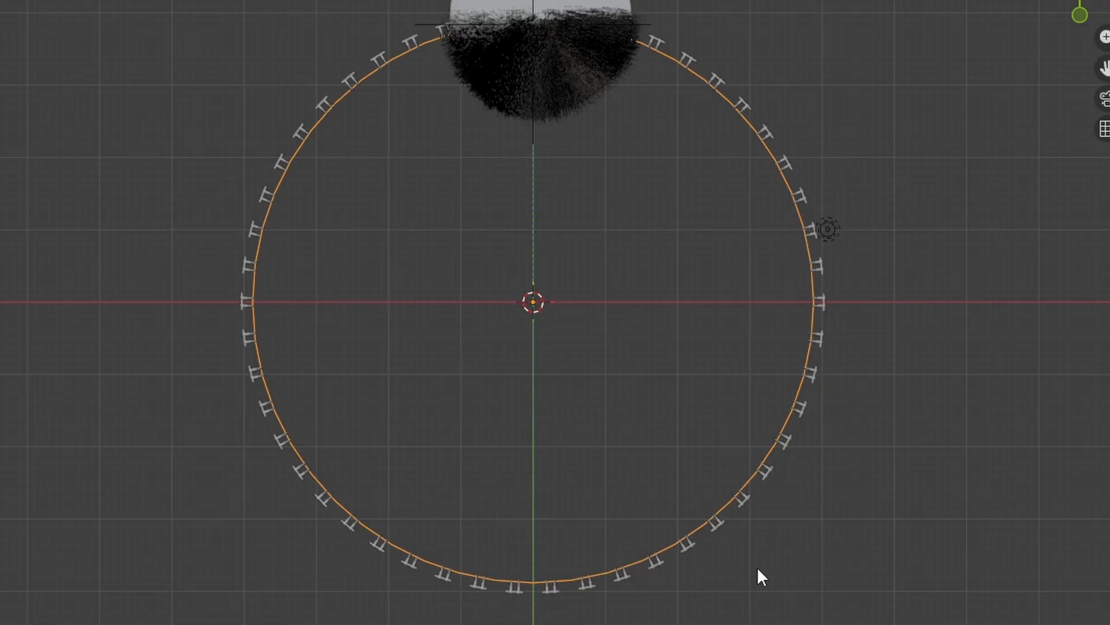
pyautogui.keyDown('shift'); pyautogui.moveTo(1009, 394); pyautogui.dragTo(1019, 513, button='middle'); pyautogui.keyUp('shift')
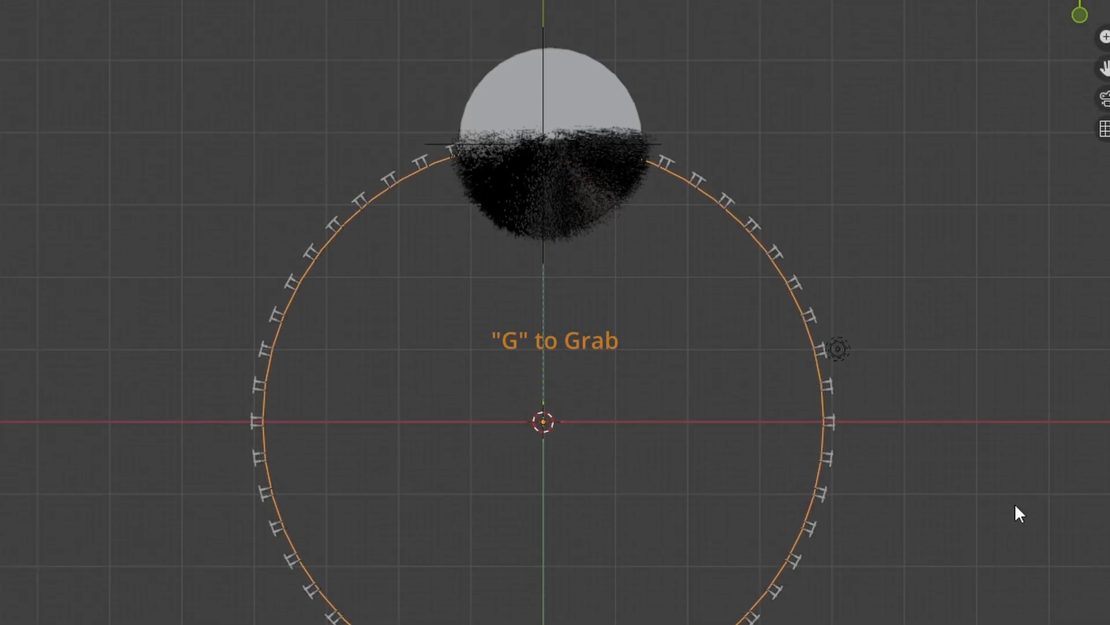
pyautogui.press('g')
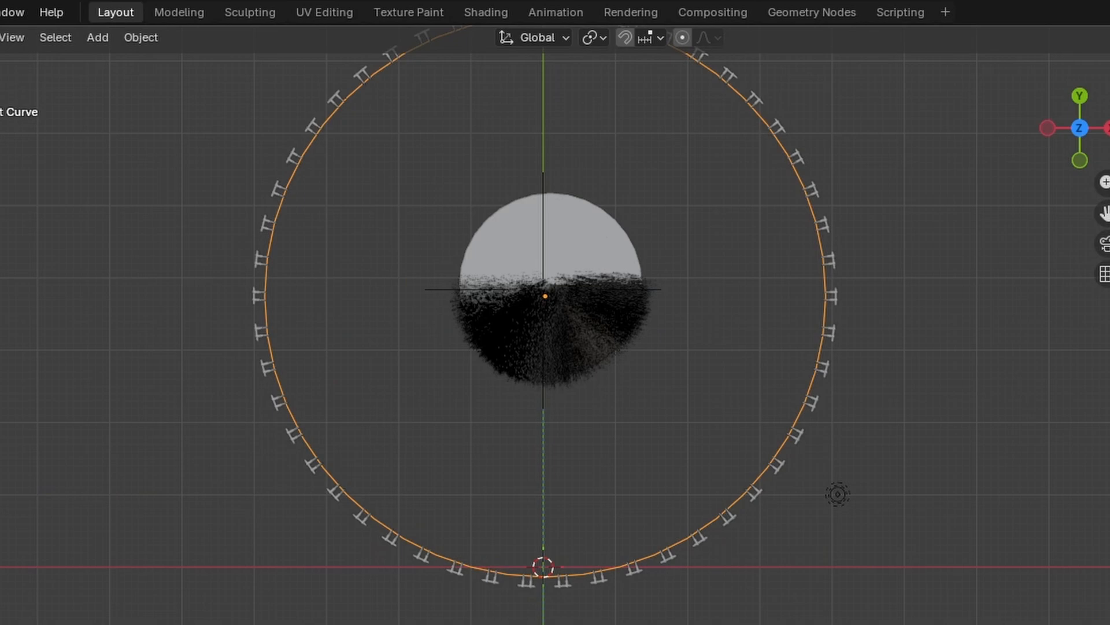
pyautogui.press('s')
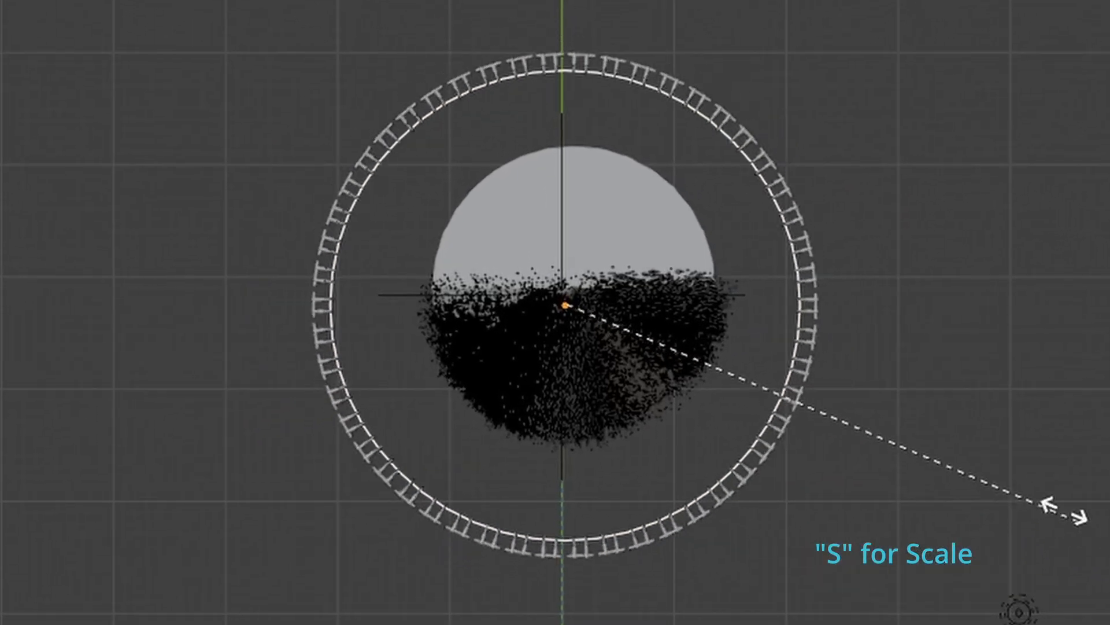
pyautogui.click(900, 399)
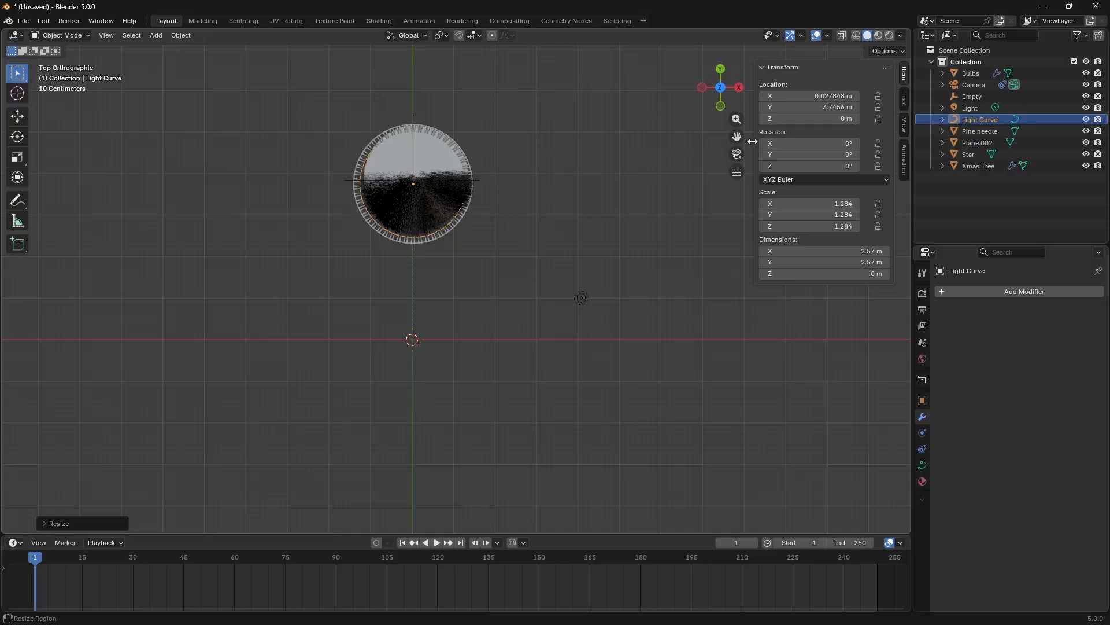
# Rescale the Bulbs object to about 0.163 so neighbouring bulb segments join along the curve
pyautogui.keyDown('shift'); pyautogui.moveTo(413, 184); pyautogui.dragTo(485, 273, button='middle'); pyautogui.keyUp('shift')
pyautogui.scroll(7, 531, 315)
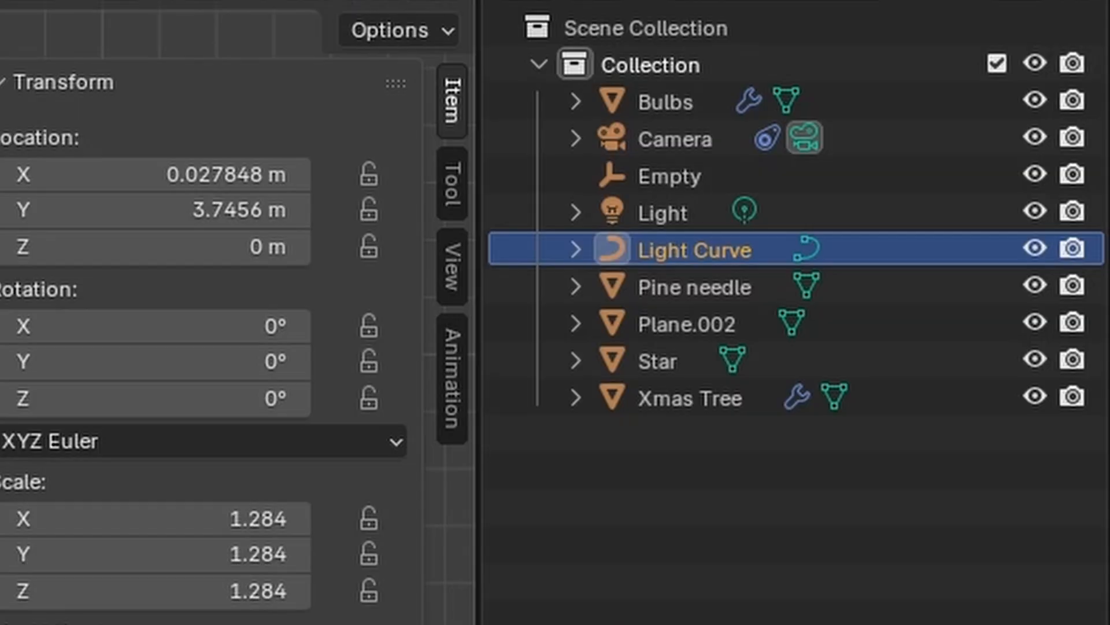
pyautogui.click(792, 373)
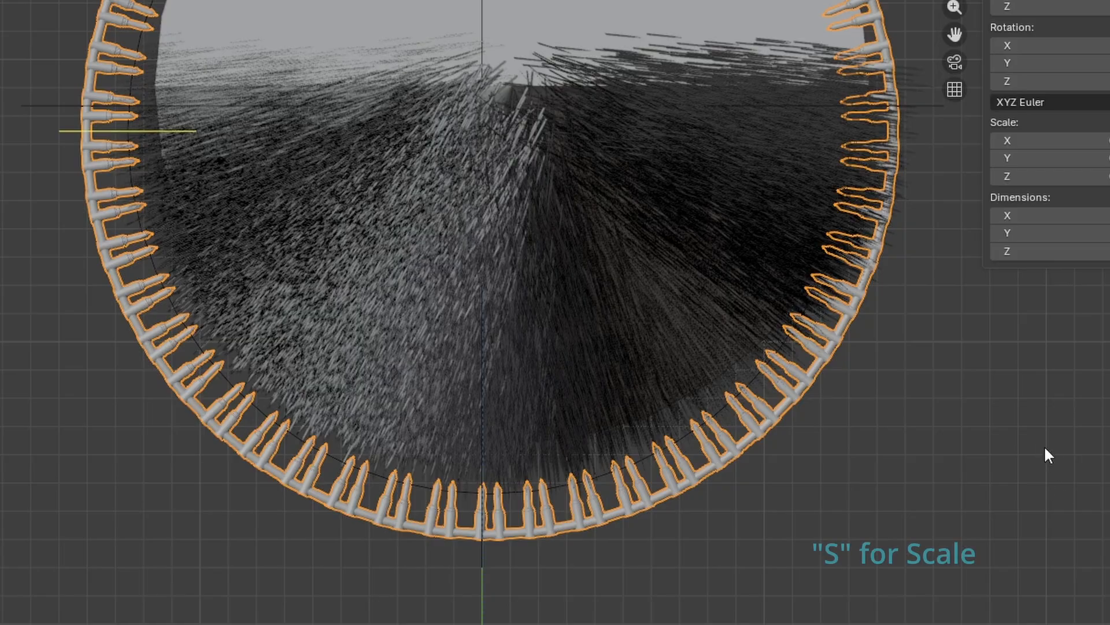
pyautogui.press('s')
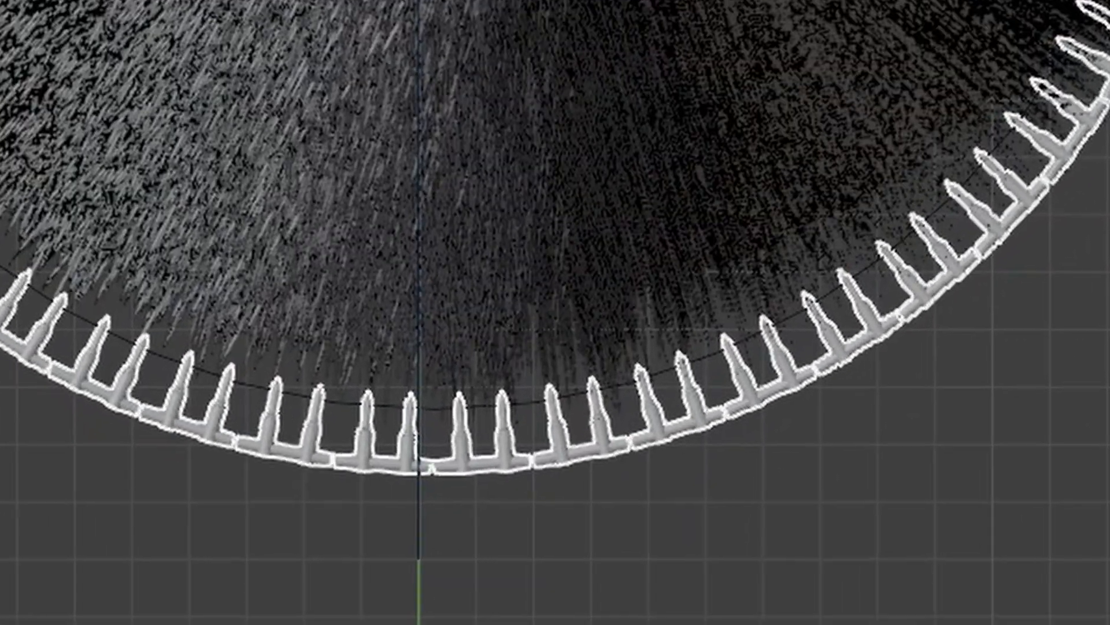
pyautogui.press('Return')
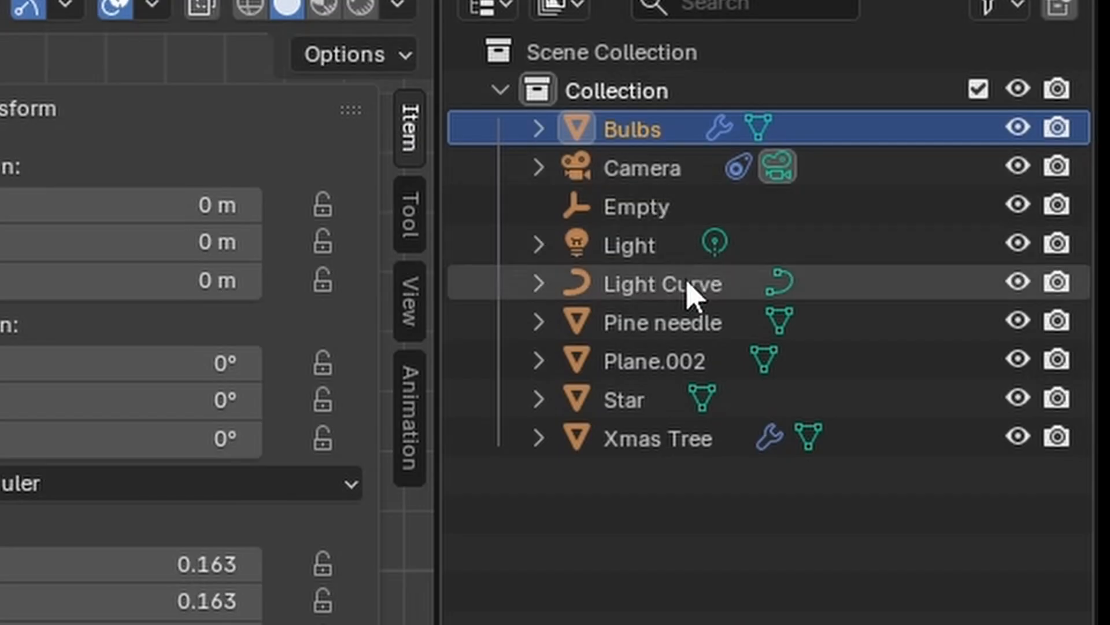
# Move the Light Curve around the tree to about X 0.089 m, Y 3.888 m
pyautogui.click(988, 120)
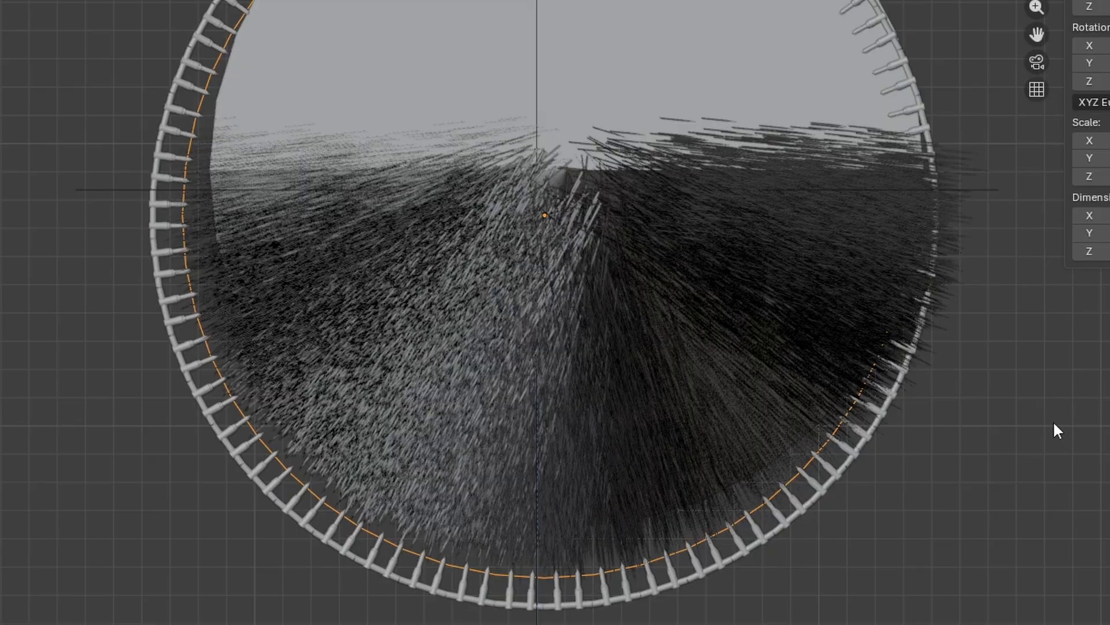
pyautogui.press('s')
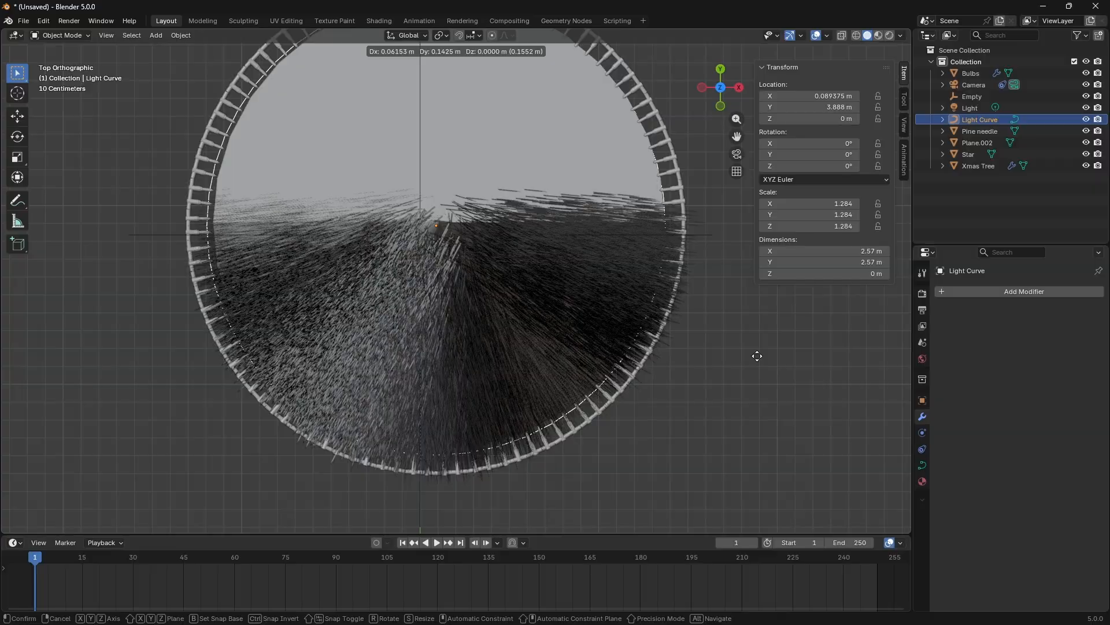
pyautogui.click(757, 356)
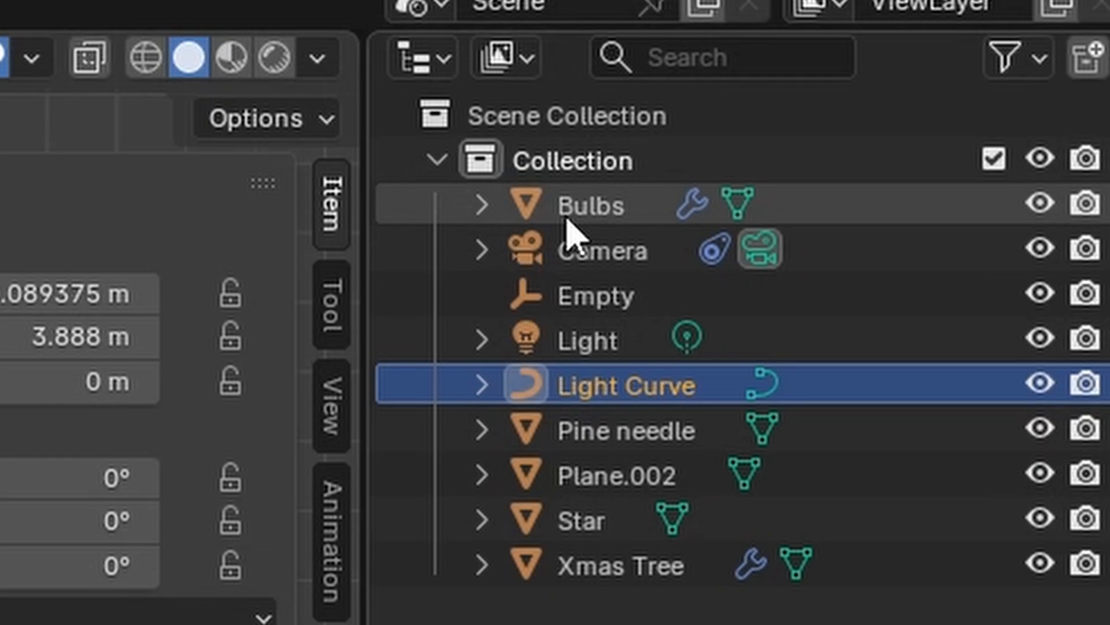
# Set the Bulbs object's X rotation to 180° and render the image to inspect the bulbs at the tree's base
pyautogui.click(567, 218)
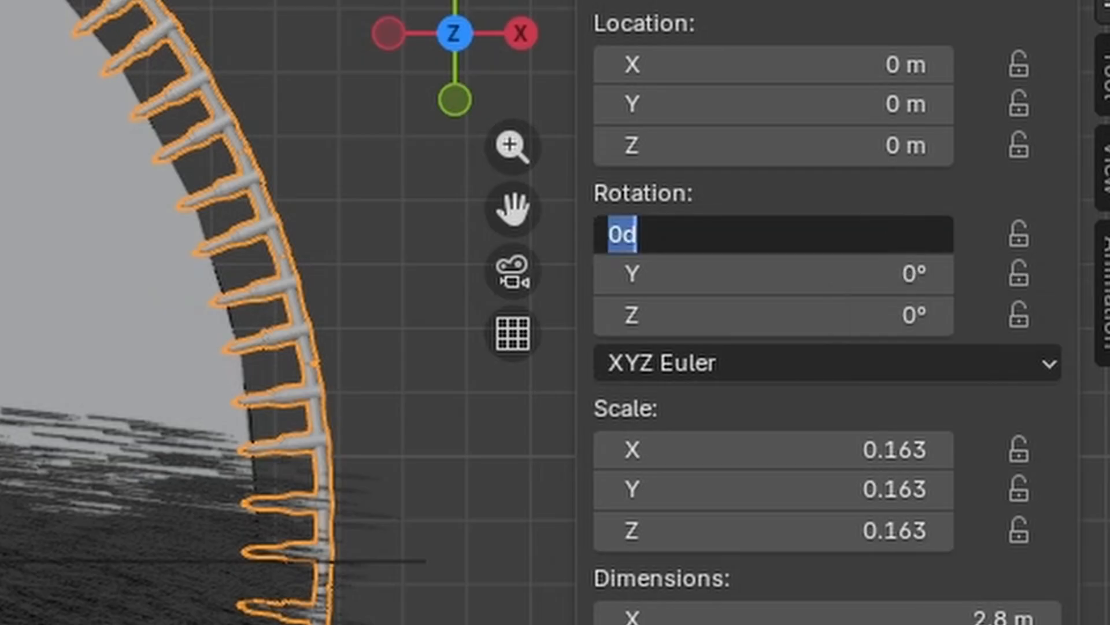
pyautogui.press('Return')
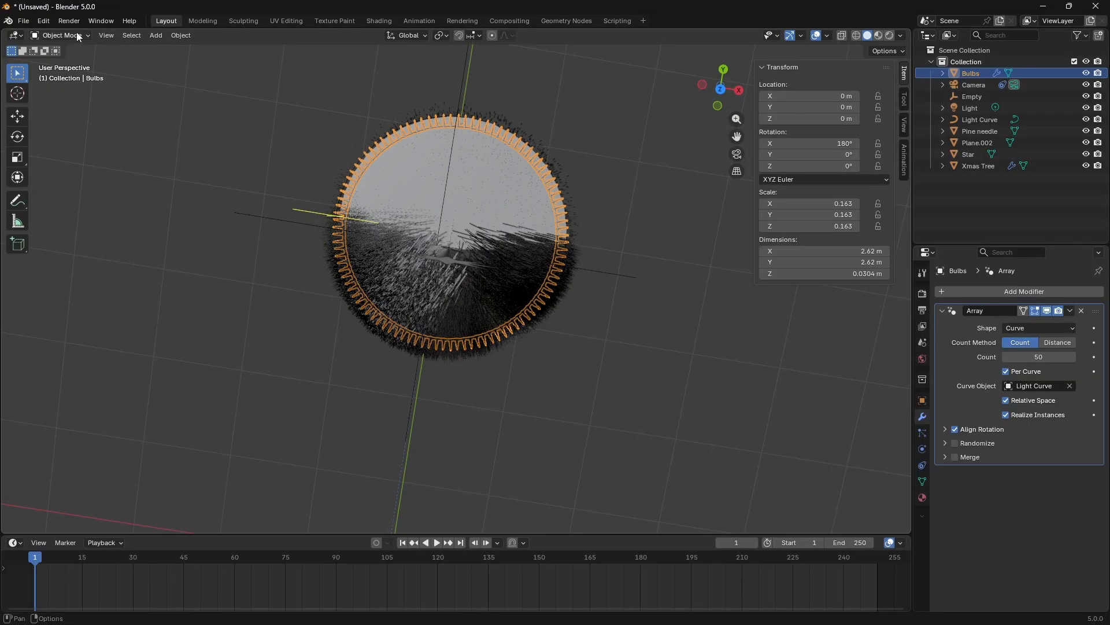
pyautogui.click(70, 21)
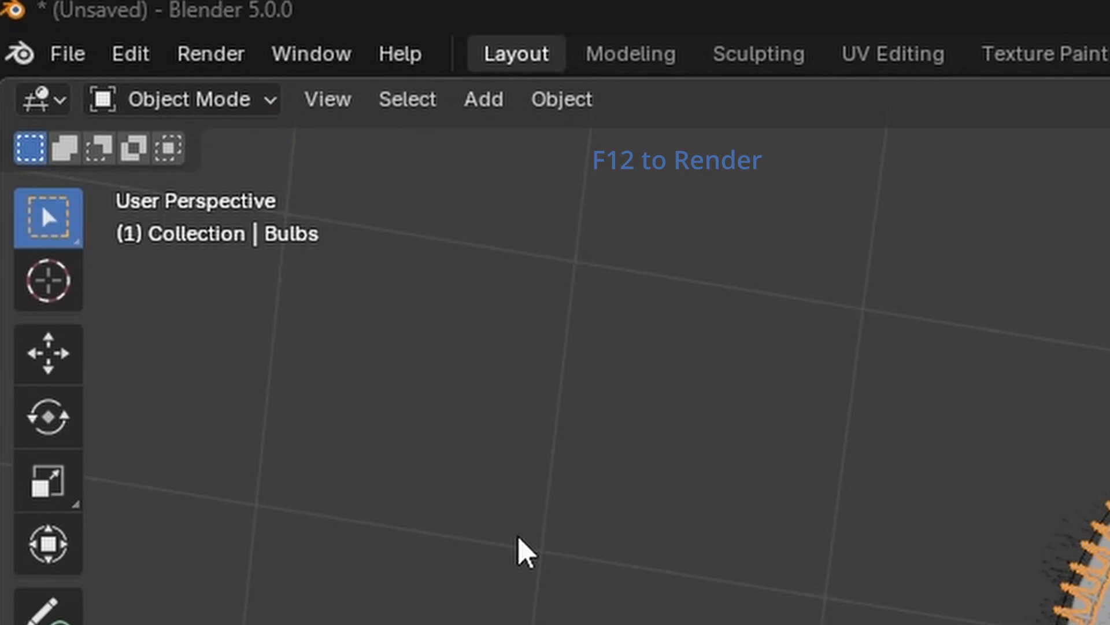
pyautogui.press('F12')
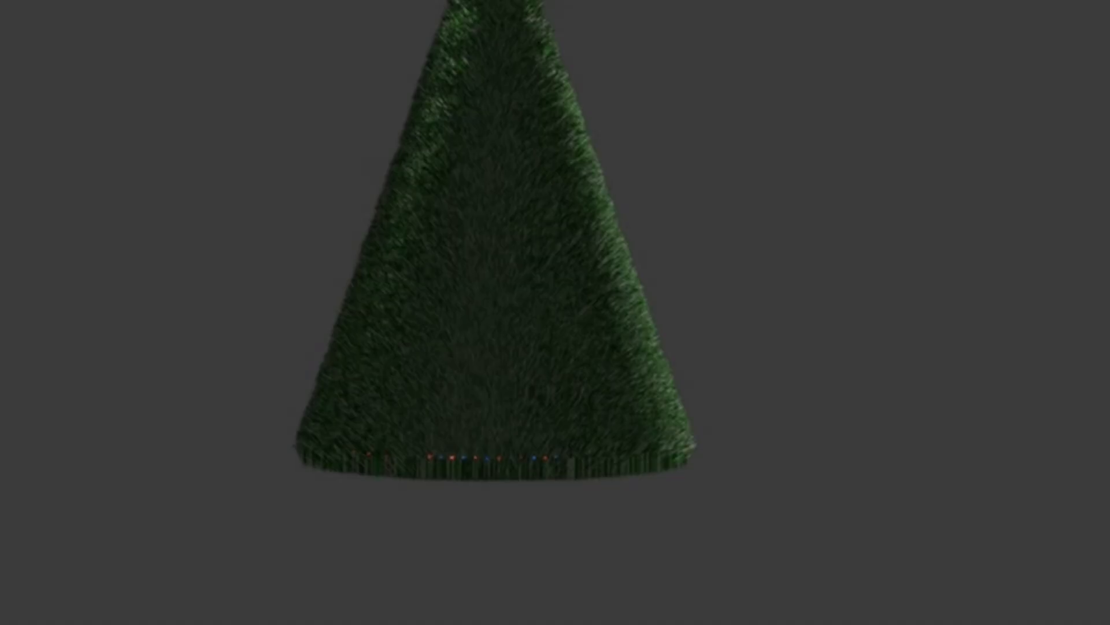
pyautogui.scroll(3, 485, 393)
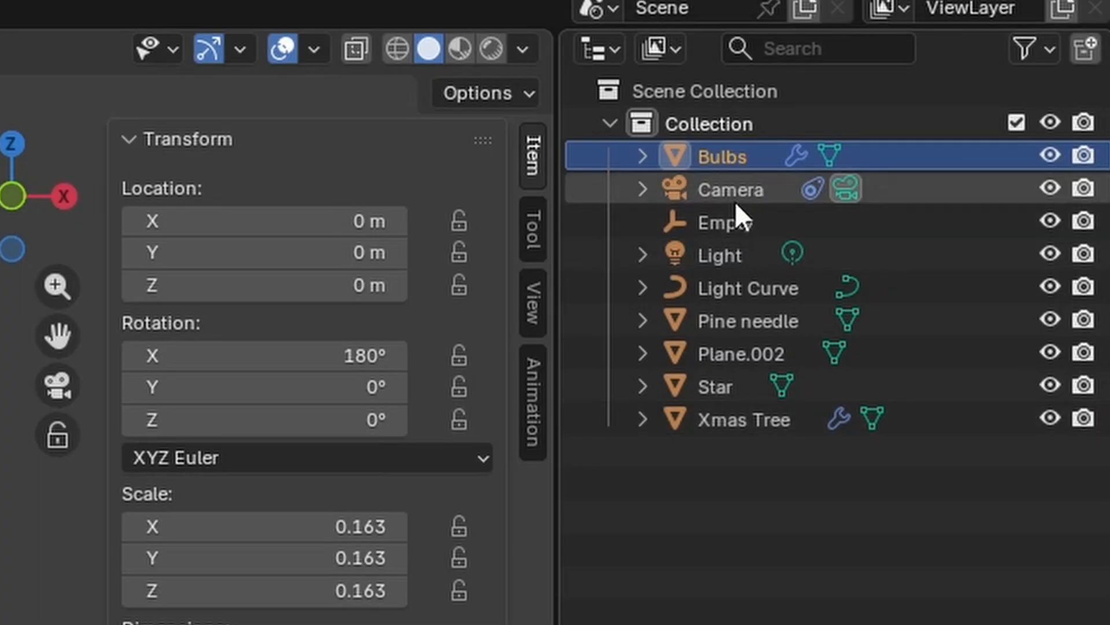
# Scale the Light Curve up to about 1.458 and raise it to about Z 0.183 m so the bulbs clear the needles
pyautogui.click(751, 288)
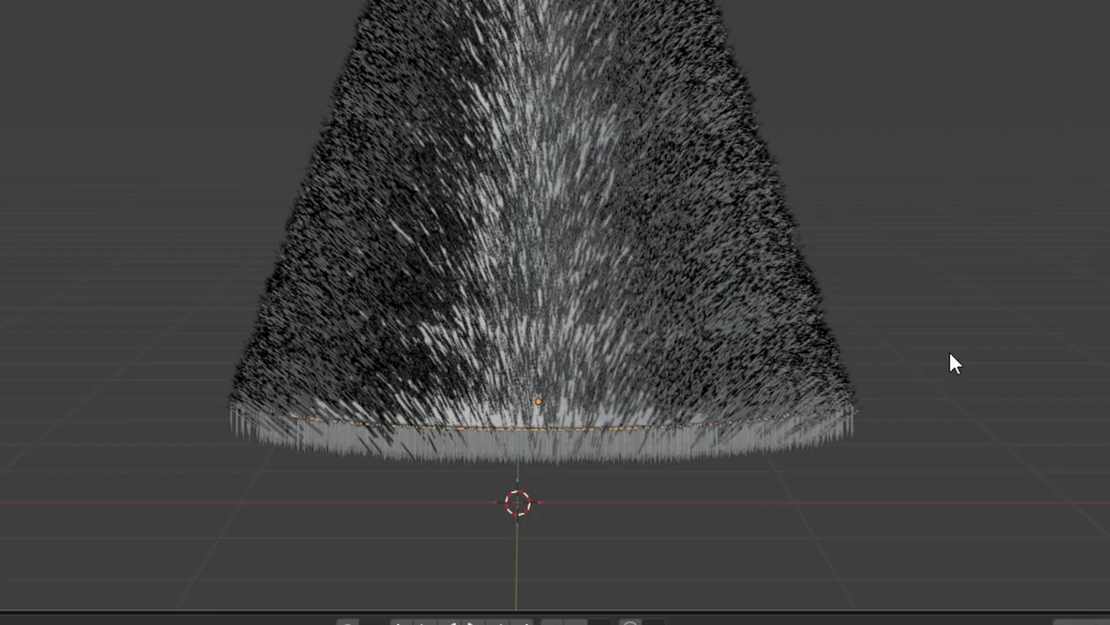
pyautogui.press('s')
pyautogui.click(1005, 355)
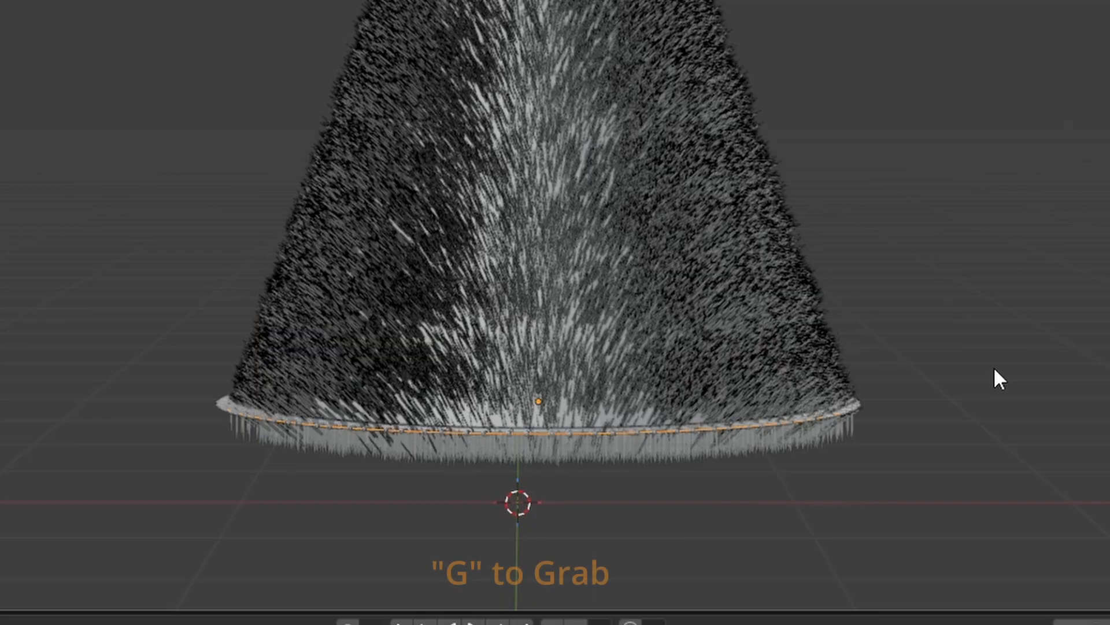
pyautogui.press('g')
pyautogui.press('z')
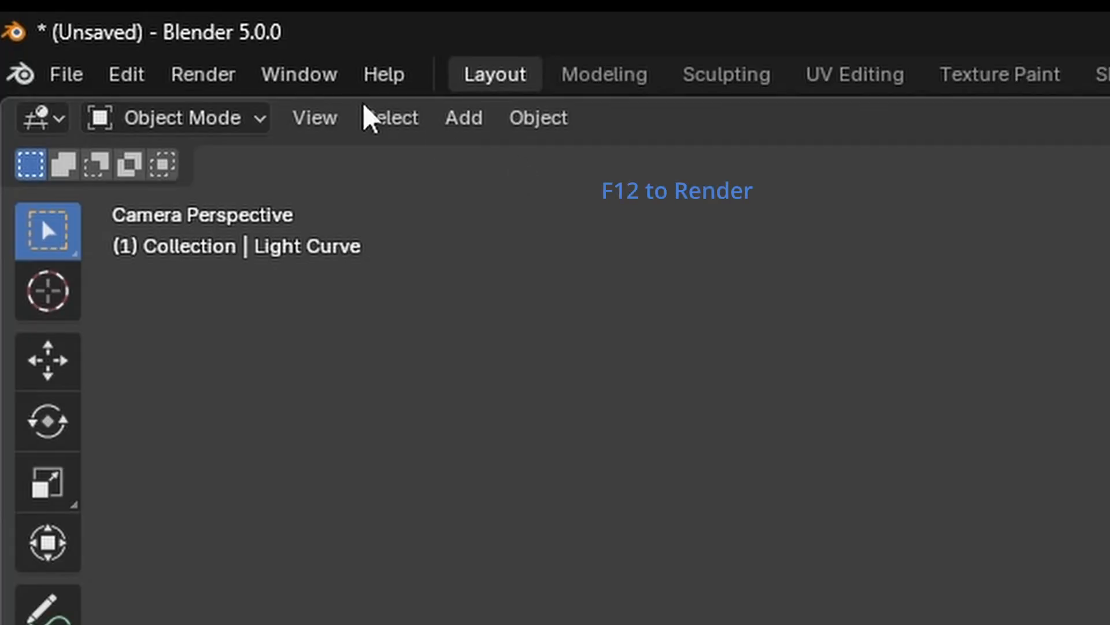
# Render the image again to check the enlarged, raised bulb ring
pyautogui.click(206, 75)
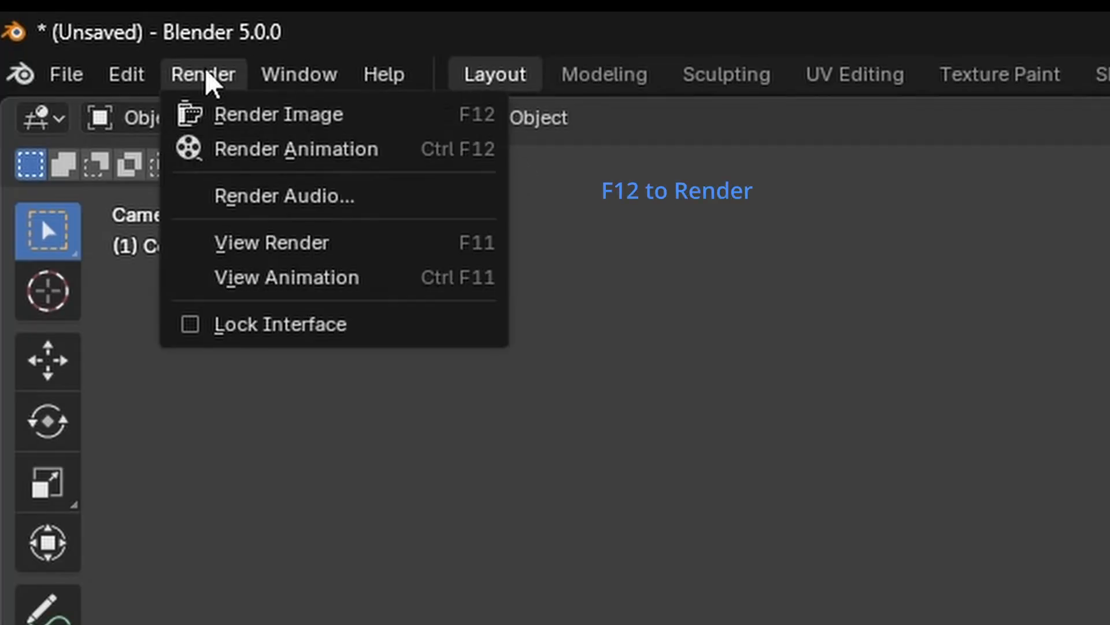
pyautogui.click(259, 128)
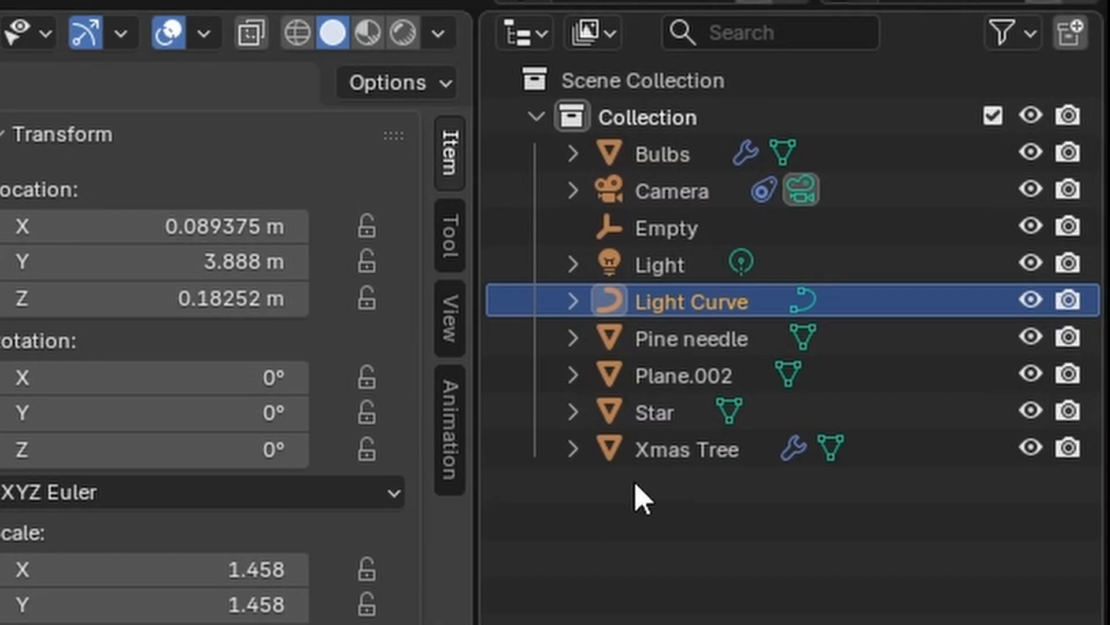
# Apply the curve-based Array modifier on the Bulbs object and add a new Array modifier to it
pyautogui.click(655, 157)
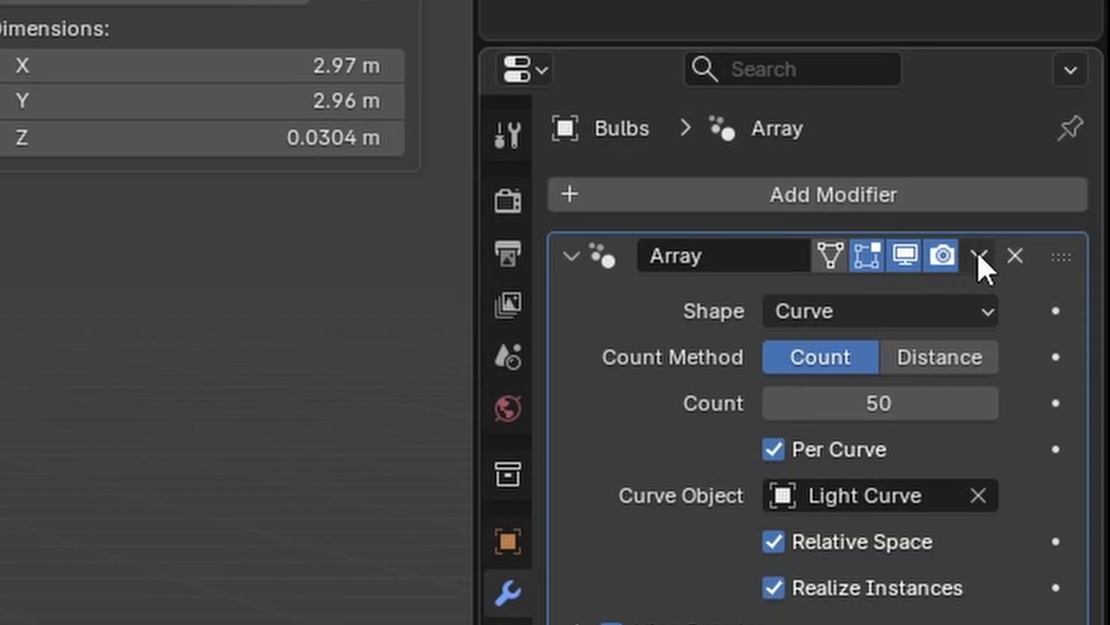
pyautogui.click(979, 256)
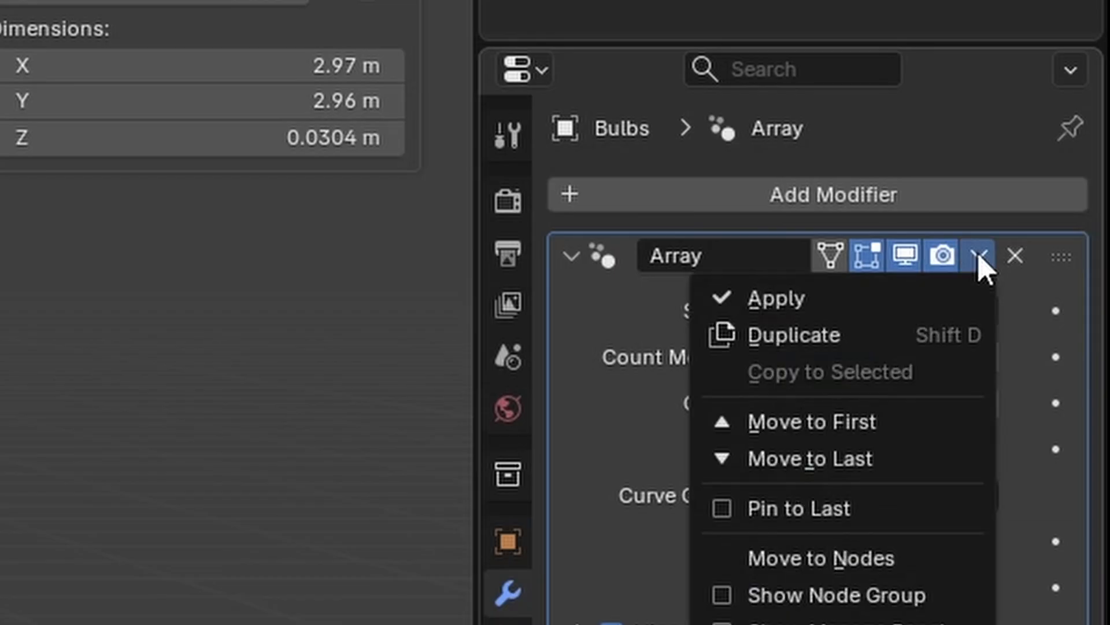
pyautogui.click(932, 298)
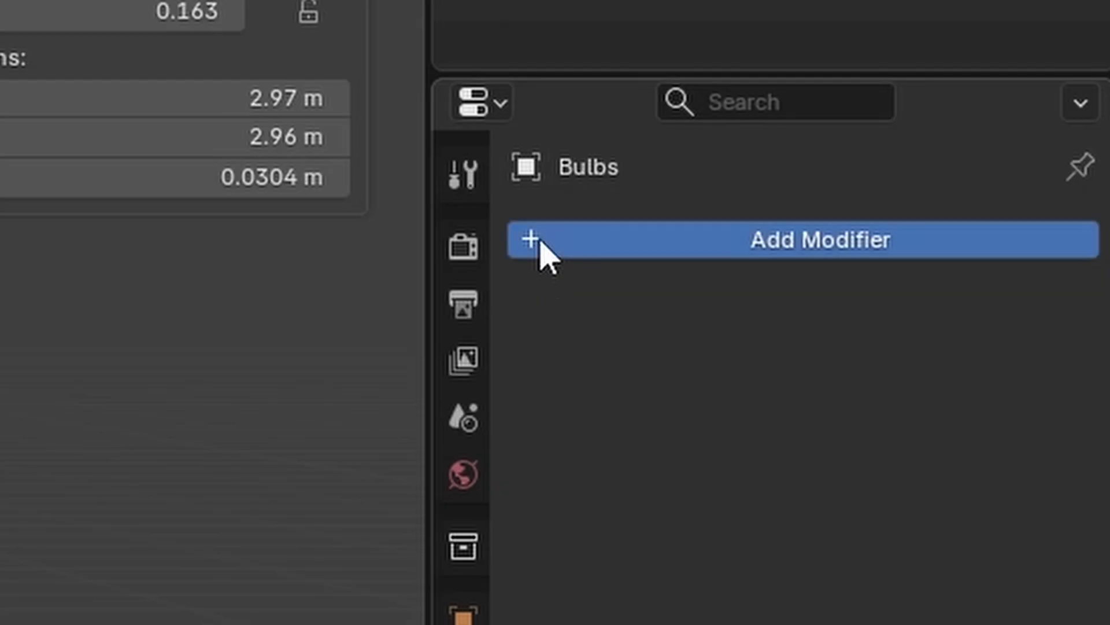
pyautogui.click(543, 251)
pyautogui.click(545, 250)
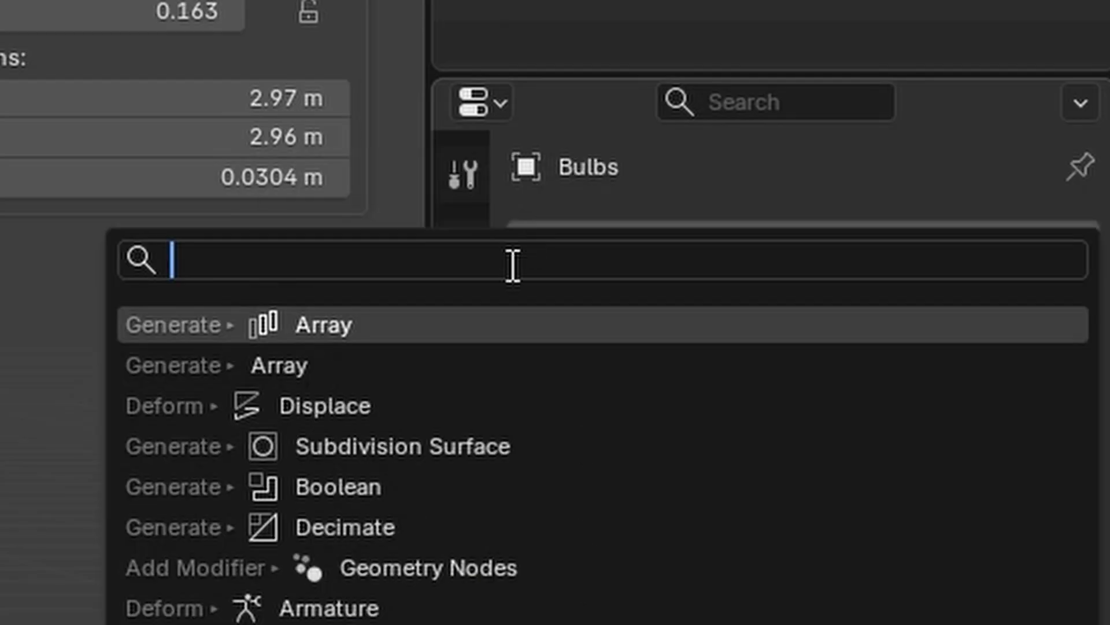
pyautogui.click(379, 365)
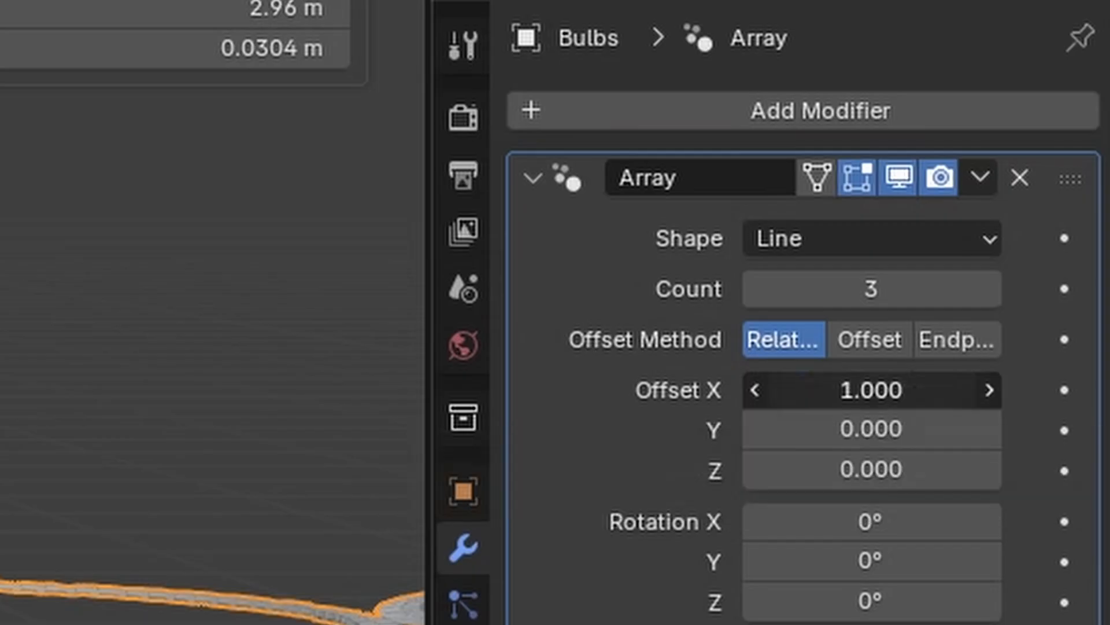
# Set the new Array's relative offset to 0 in X and about -11.07 in Z to stack the bulb rings upward
pyautogui.click(1098, 382)
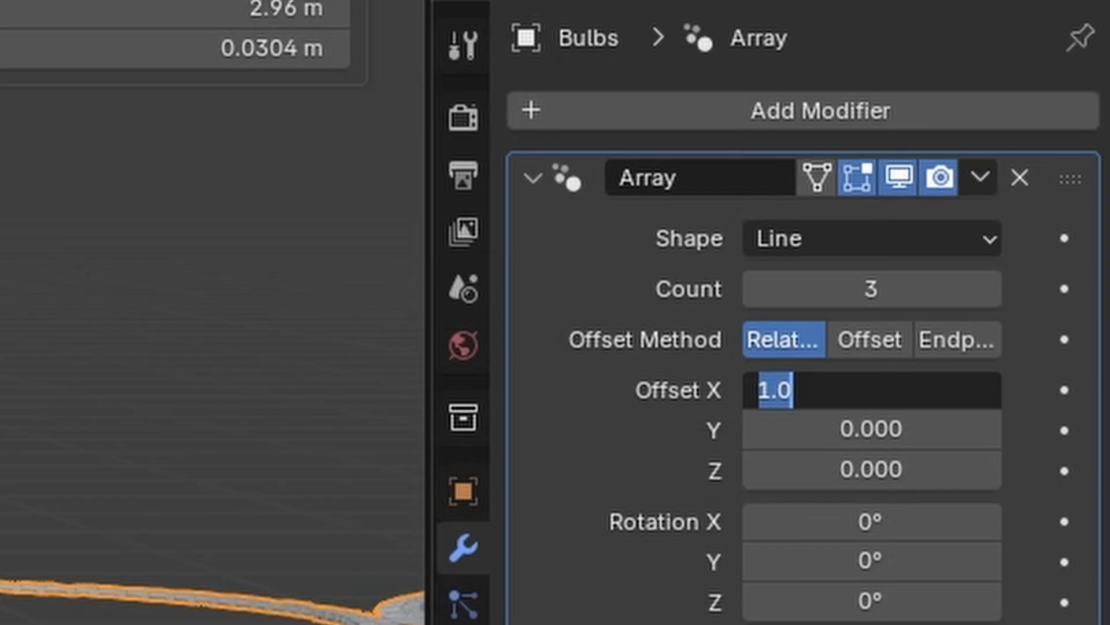
pyautogui.write('0.')
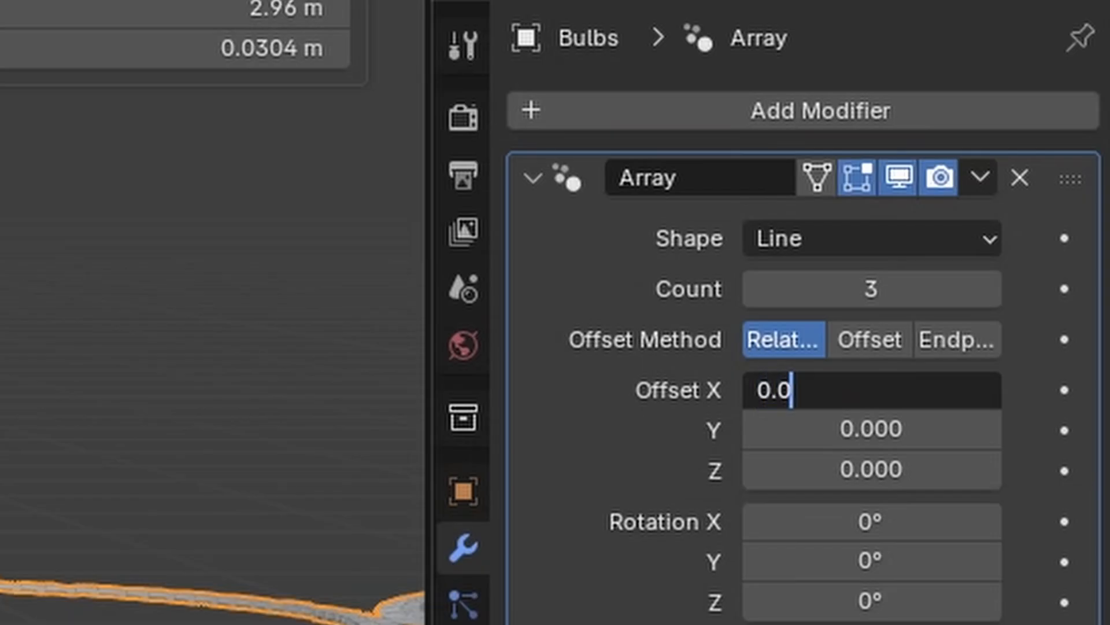
pyautogui.press('Return')
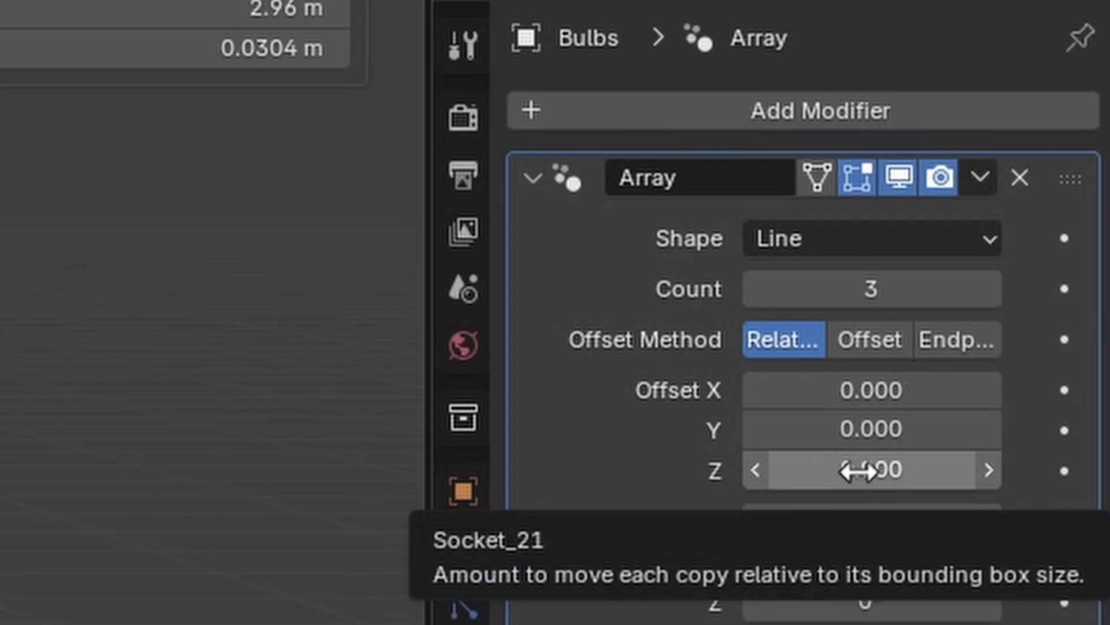
pyautogui.moveTo(858, 472); pyautogui.dragTo(803, 469)
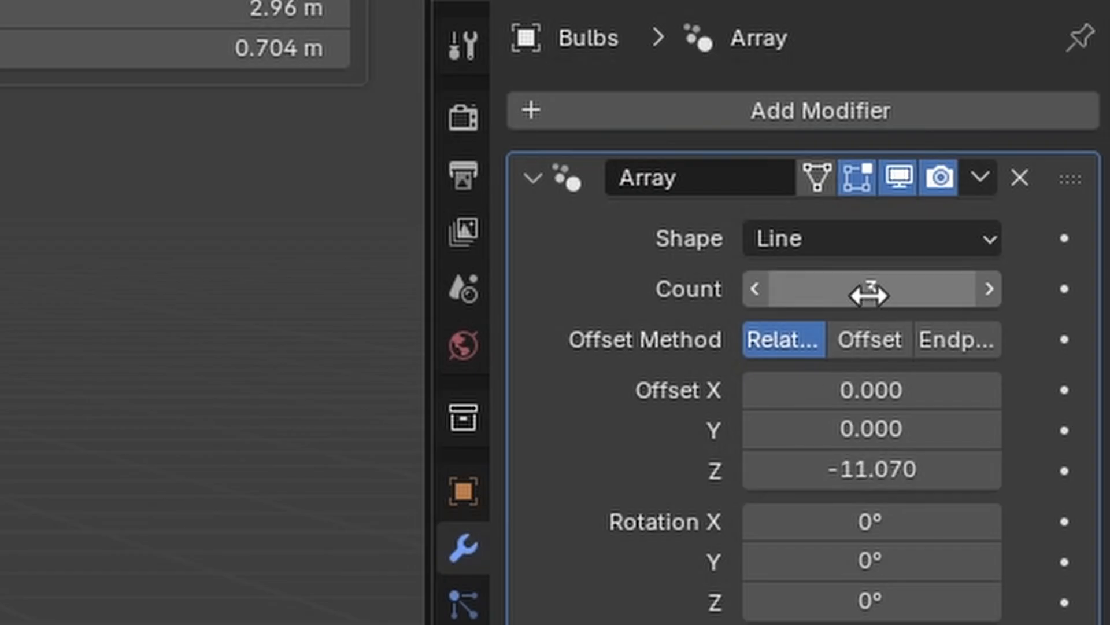
# Set the Array's count to 6 and its relative Z offset to about -20.3 to spread the rings up the tree
pyautogui.click(870, 294)
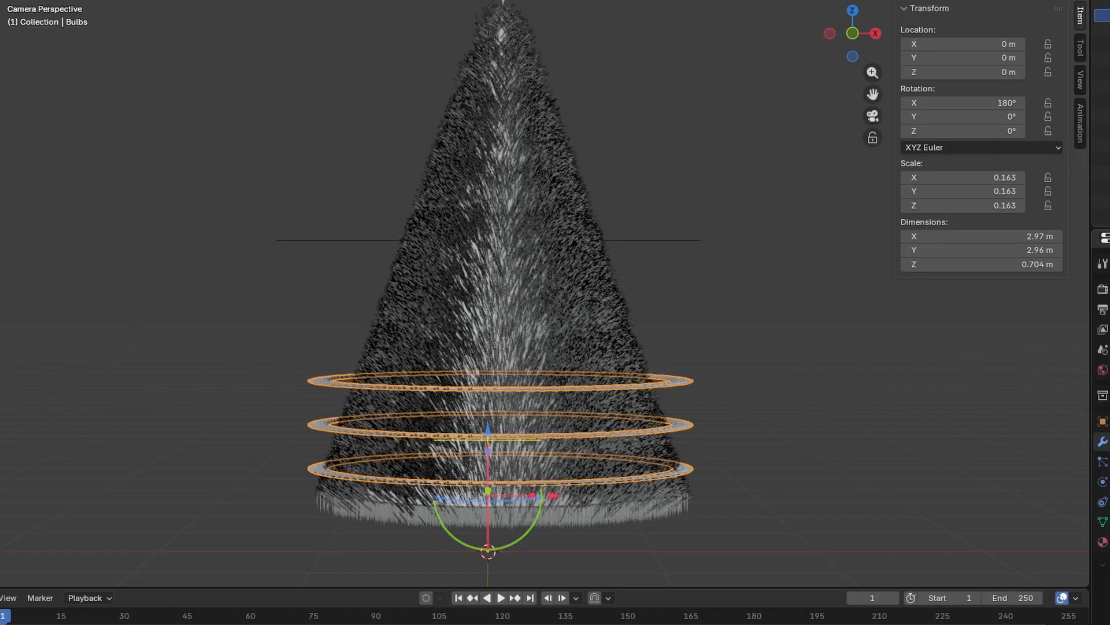
pyautogui.write('6')
pyautogui.press('Return')
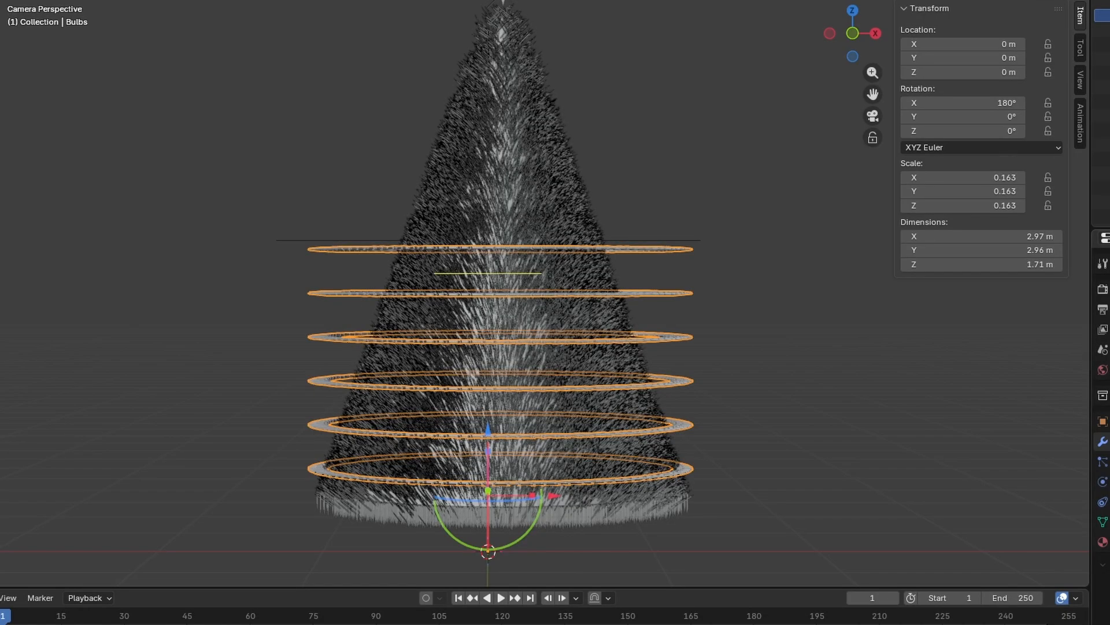
pyautogui.moveTo(871, 469); pyautogui.dragTo(711, 469)
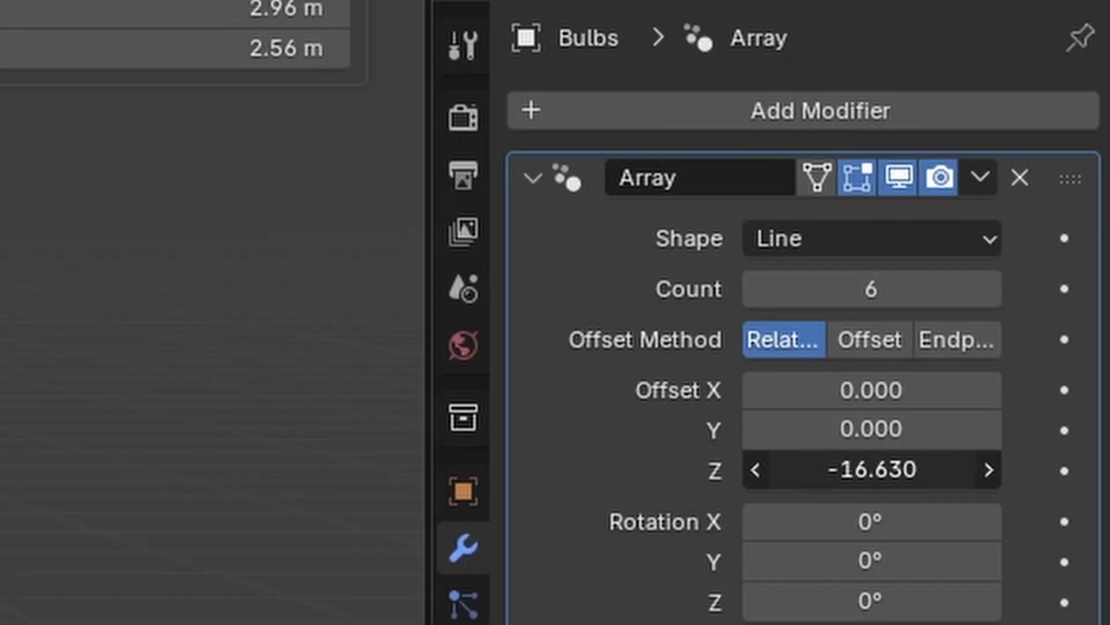
# In front view, set the Array's X and Y scale to 0.87 so the bulb rings taper with the tree
pyautogui.press('KP_1')
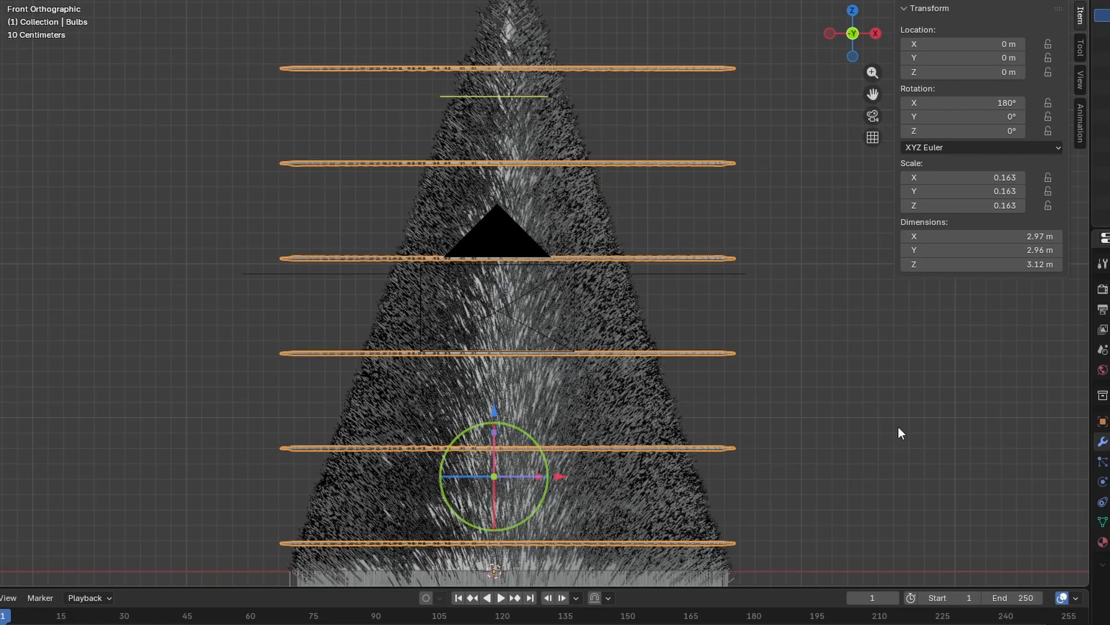
pyautogui.scroll(-2, 897, 433)
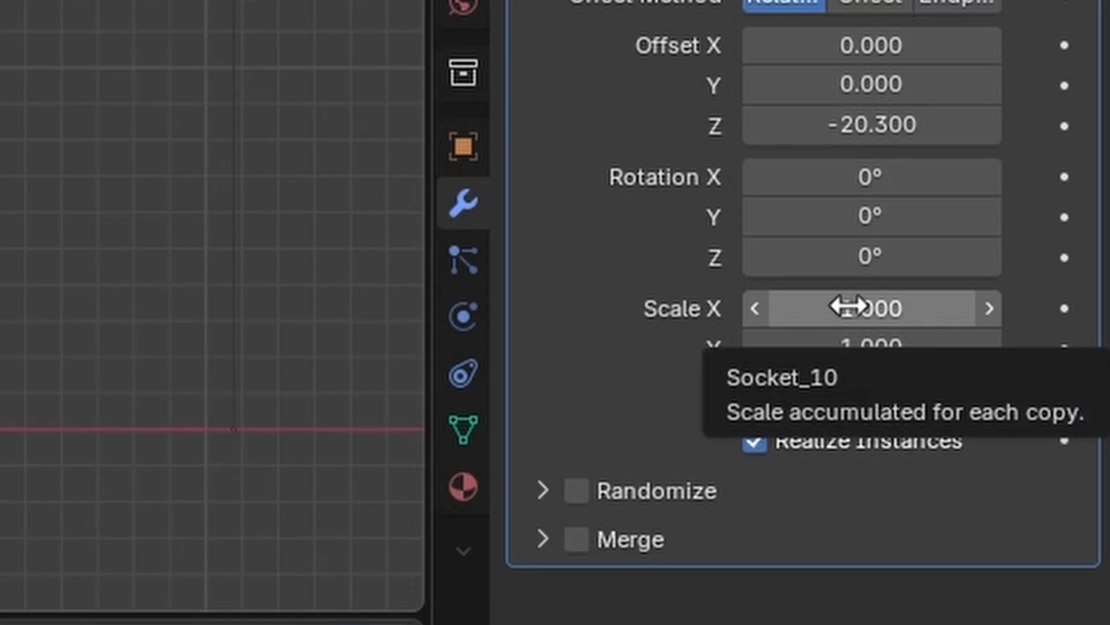
pyautogui.click(848, 307)
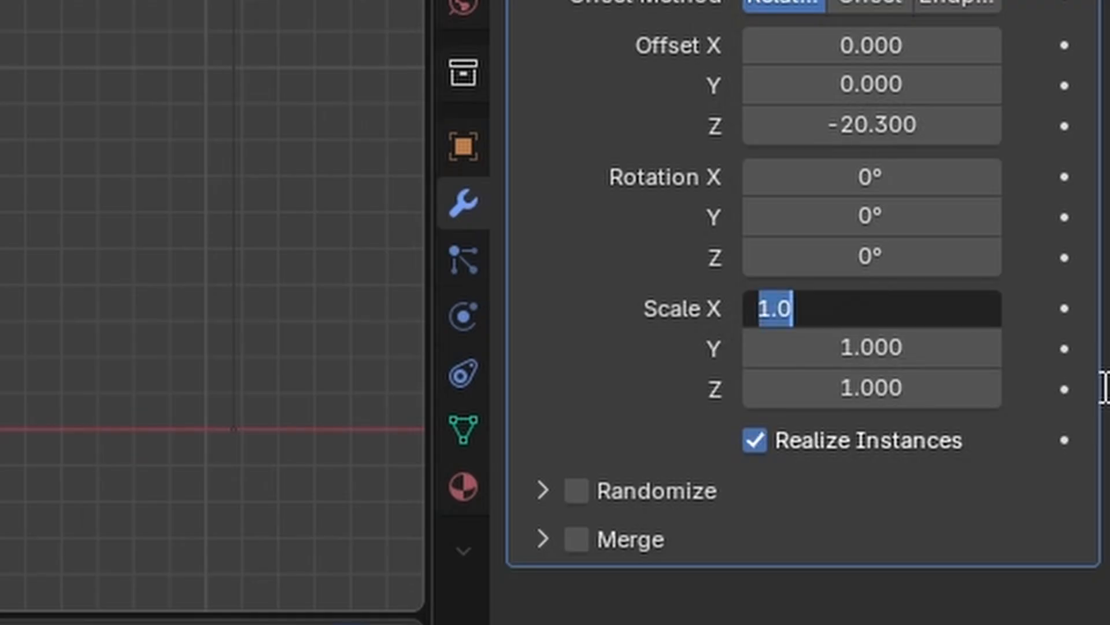
pyautogui.write('0.8')
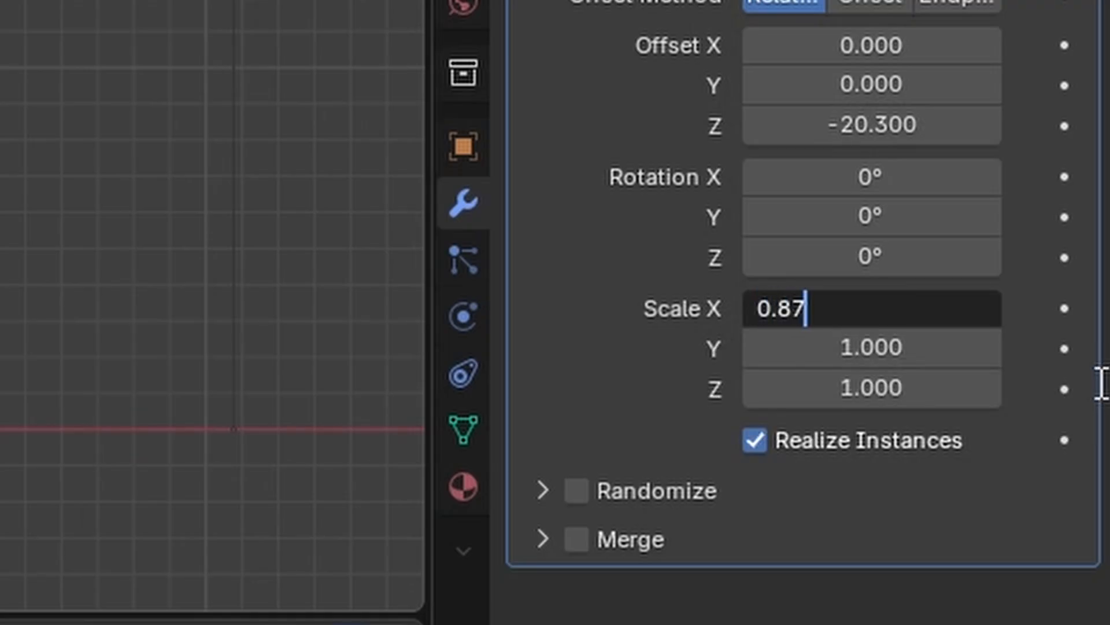
pyautogui.write('7')
pyautogui.press('Return')
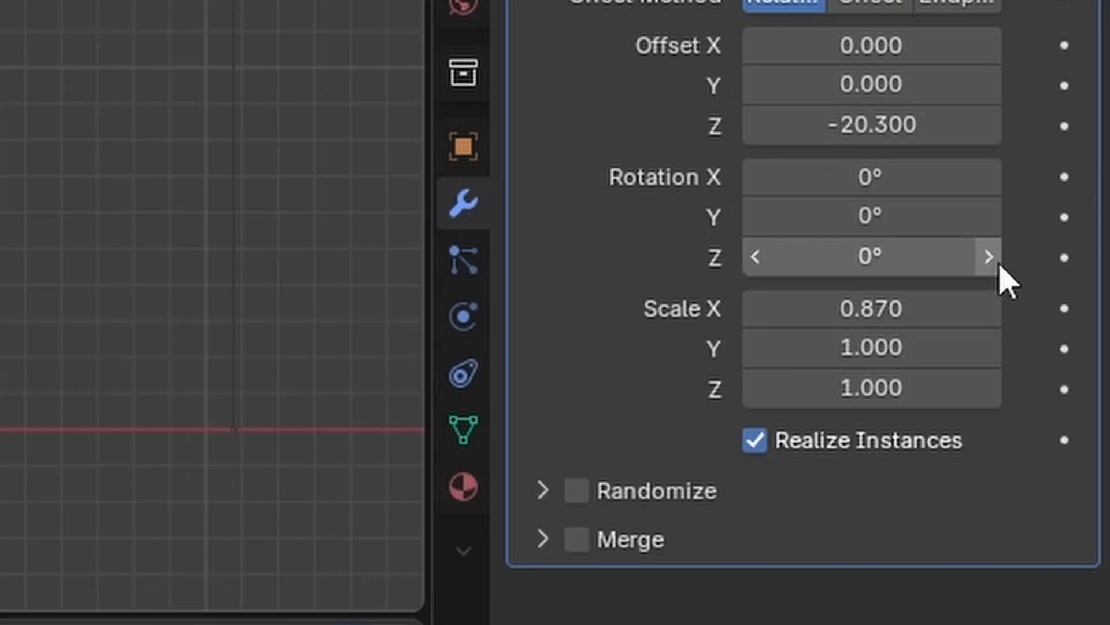
pyautogui.click(911, 348)
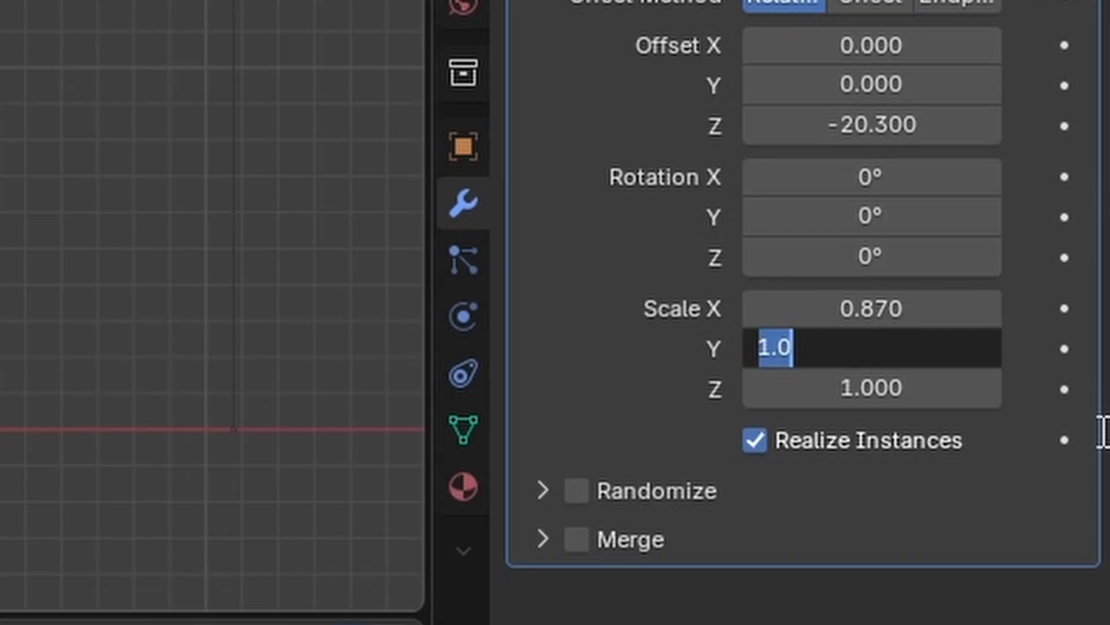
pyautogui.write('0')
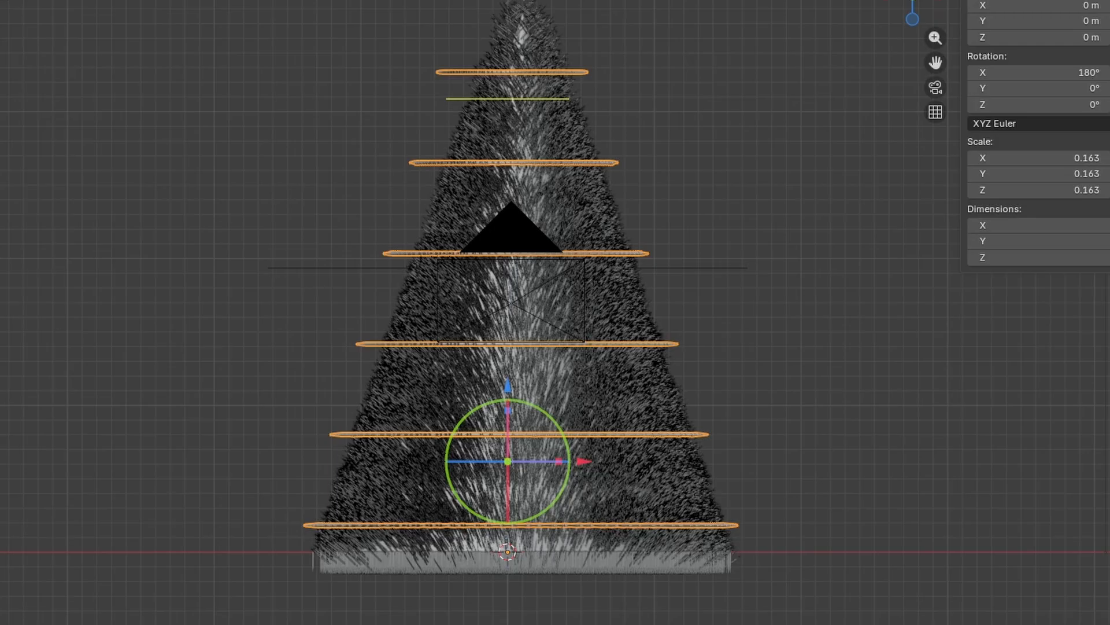
# Examine from the side view how the stacked bulb rings line up with the tree
pyautogui.press('3')
pyautogui.click(616, 345)
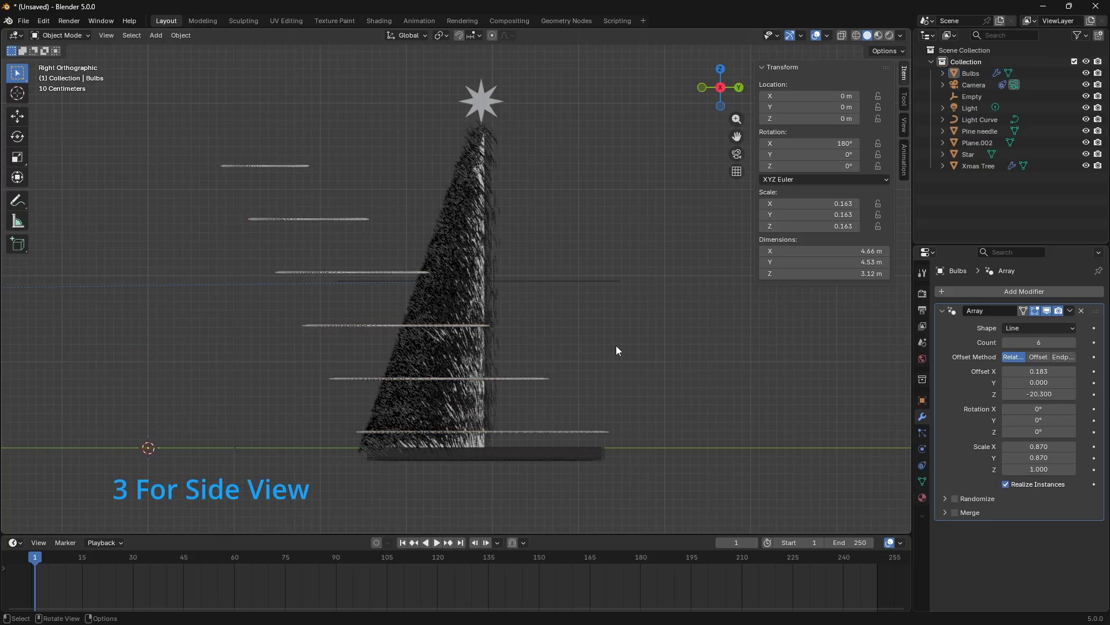
pyautogui.scroll(2, 657, 347)
pyautogui.scroll(-3, 657, 347)
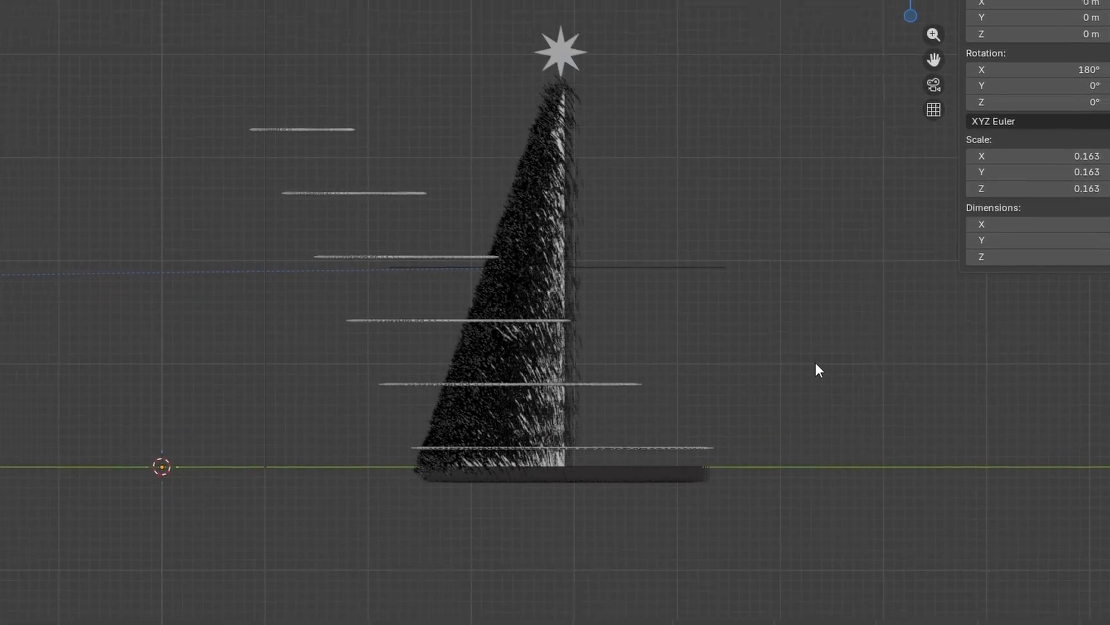
pyautogui.scroll(1, 655, 347)
pyautogui.scroll(-2, 916, 372)
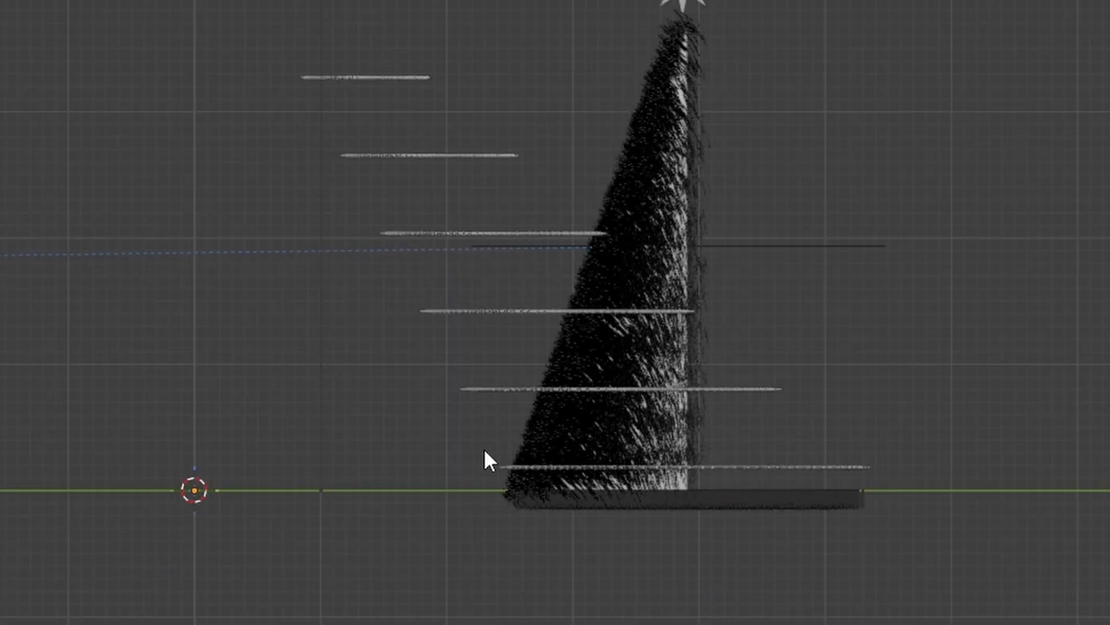
# Set the bulb Array's relative offset to 0 in X and -0.179 in Y so the rings center on the tree
pyautogui.click(475, 388)
pyautogui.scroll(2, 637, 325)
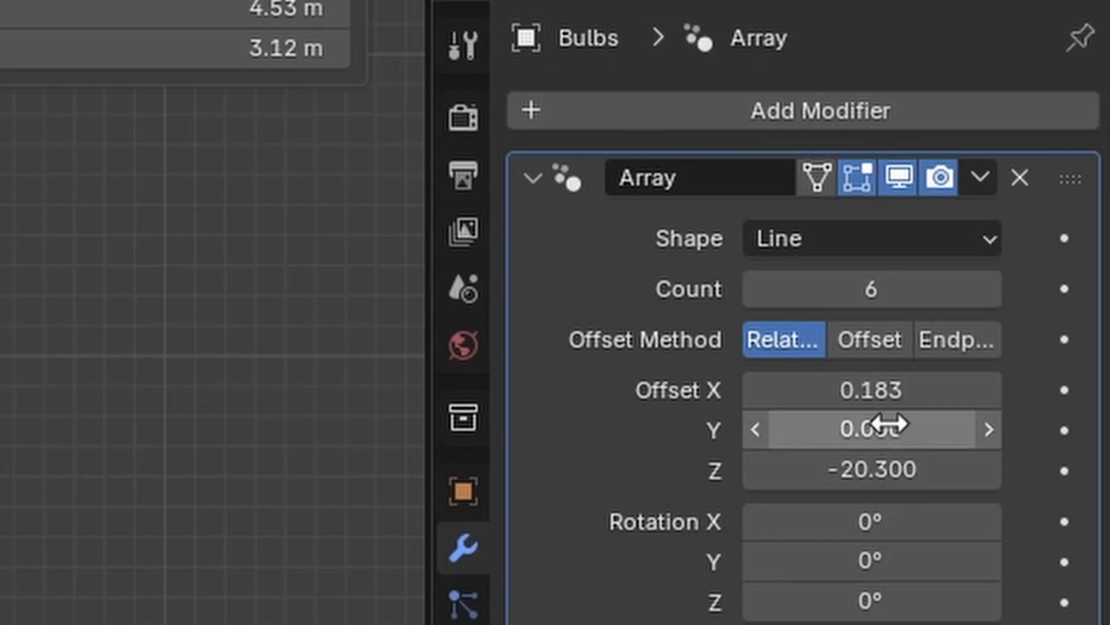
pyautogui.click(867, 389)
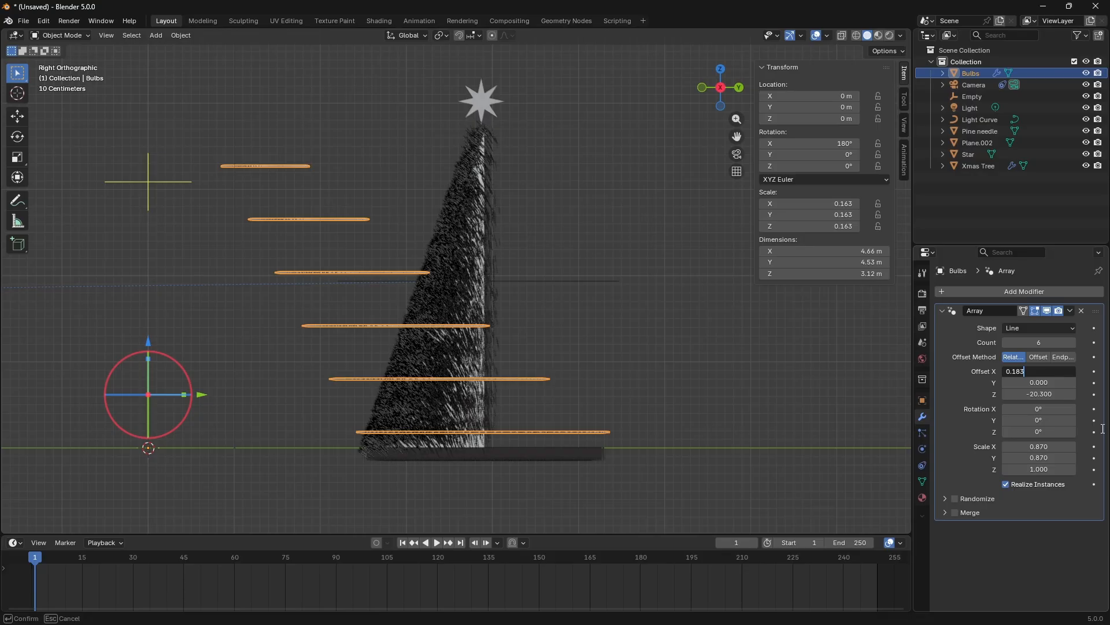
pyautogui.press('BackSpace')
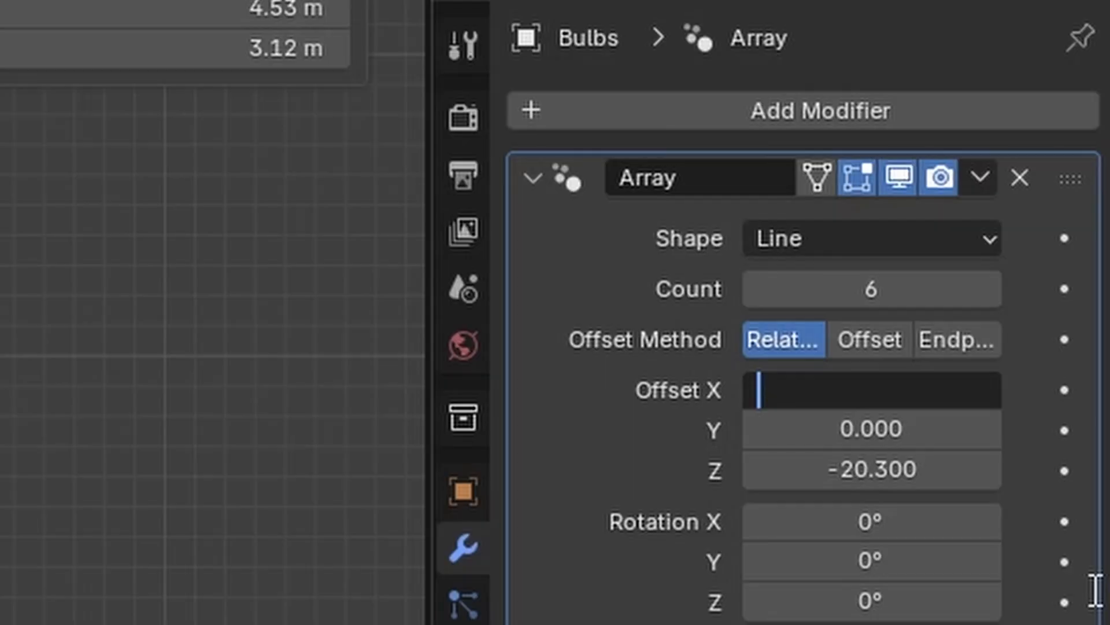
pyautogui.press('Return')
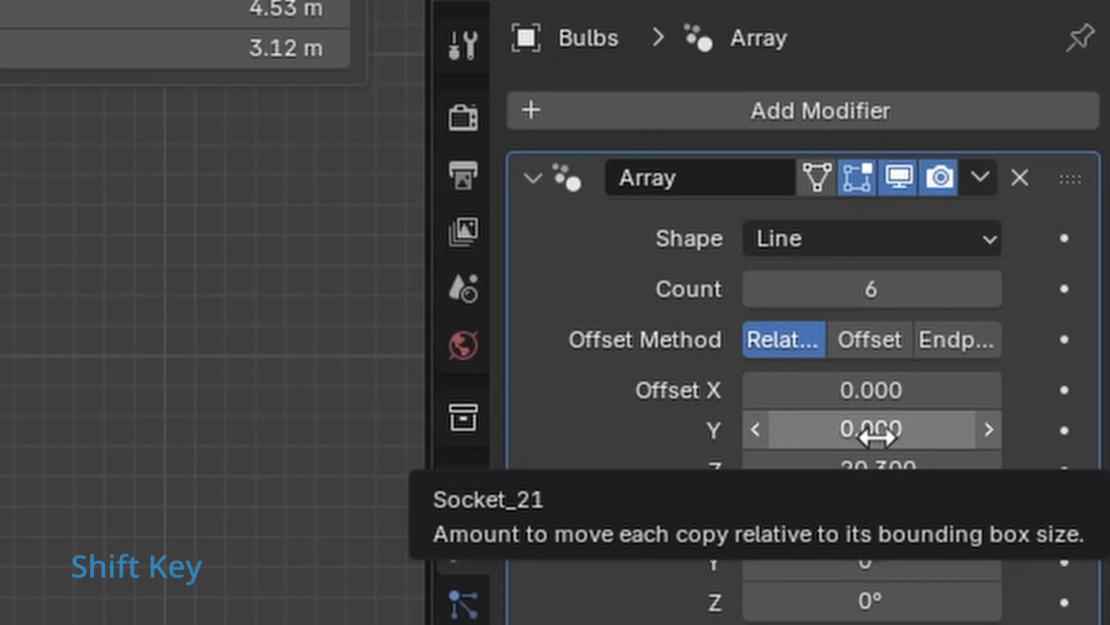
pyautogui.keyDown('shift'); pyautogui.click(876, 438); pyautogui.keyUp('shift')
pyautogui.keyDown('shift'); pyautogui.moveTo(872, 429); pyautogui.dragTo(792, 429); pyautogui.keyUp('shift')
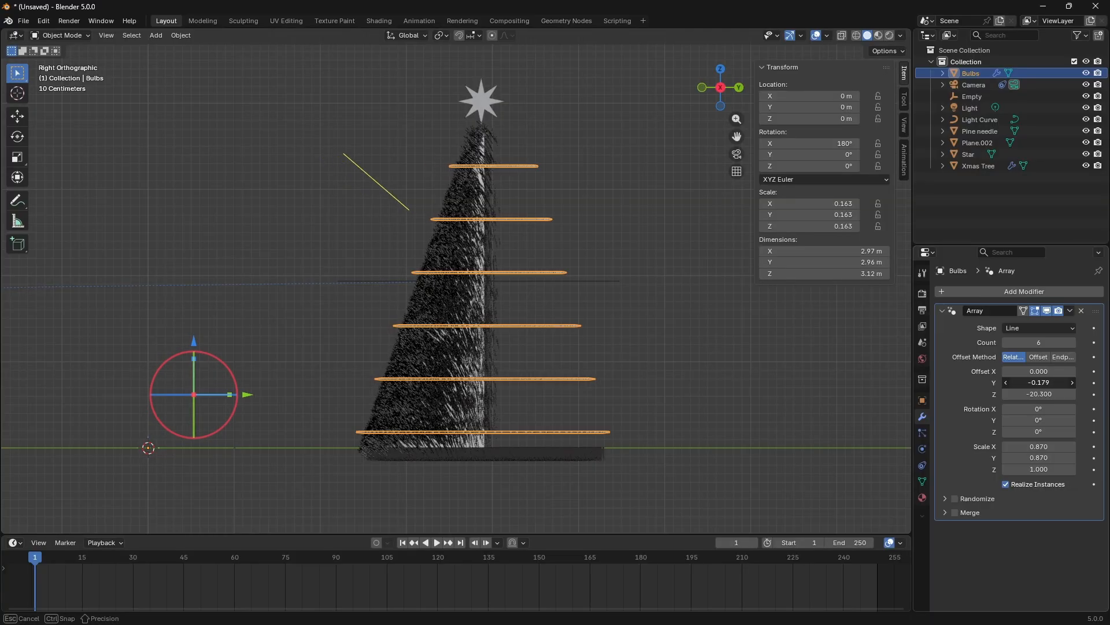
pyautogui.keyDown('shift'); pyautogui.moveTo(1040, 382); pyautogui.dragTo(1039, 382); pyautogui.keyUp('shift')
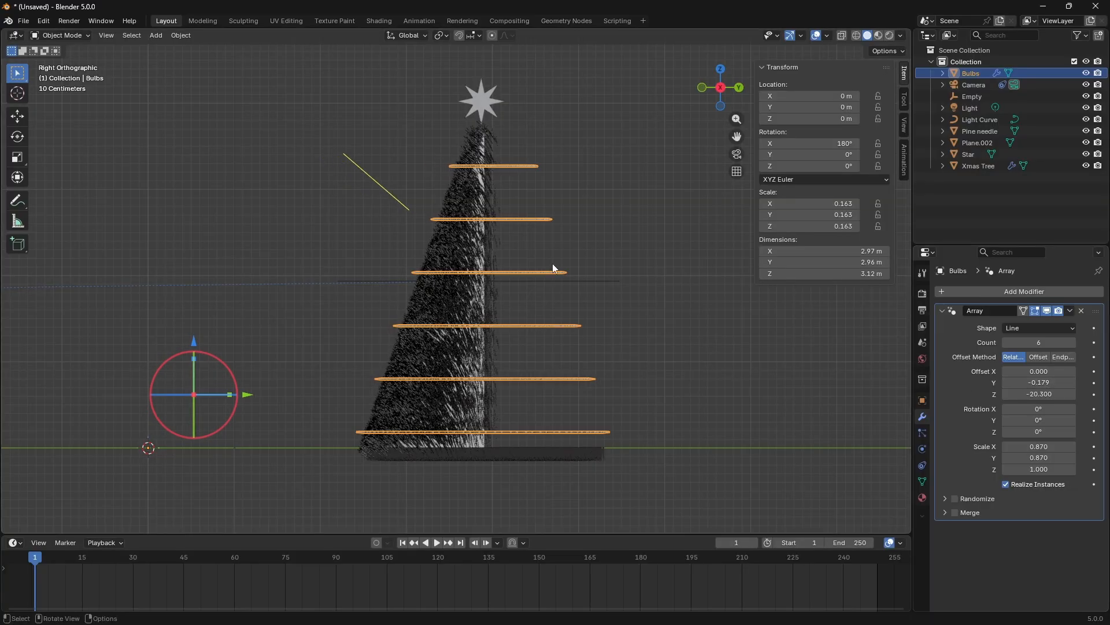
# In camera view, set the Array's relative X offset to 0.005 and render the image
pyautogui.press('KP_0')
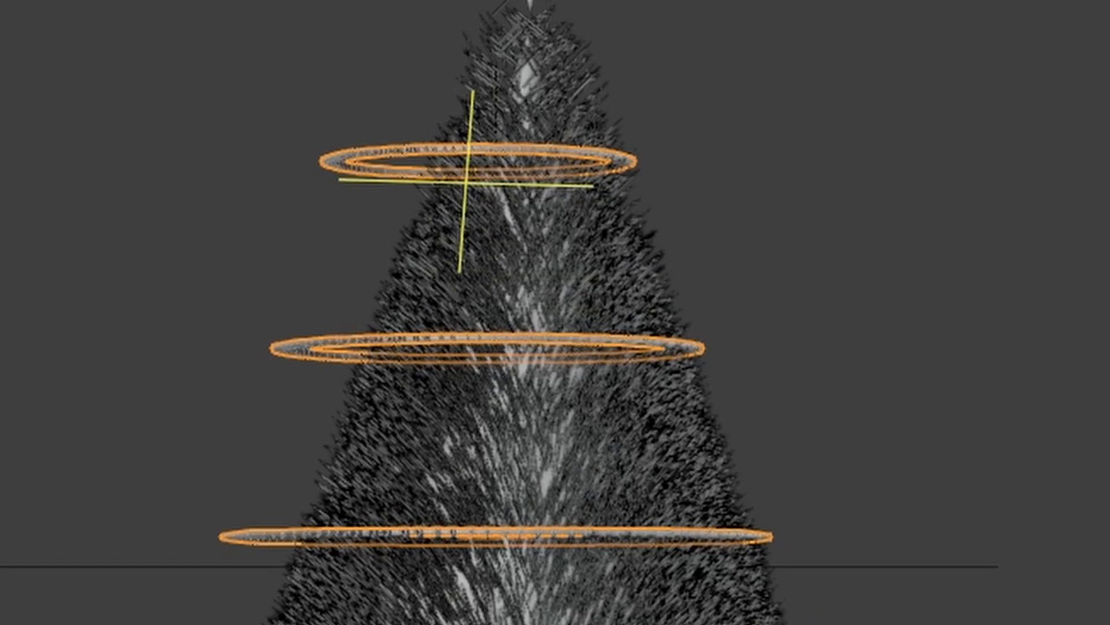
pyautogui.keyDown('shift'); pyautogui.moveTo(870, 390); pyautogui.dragTo(870, 389); pyautogui.keyUp('shift')
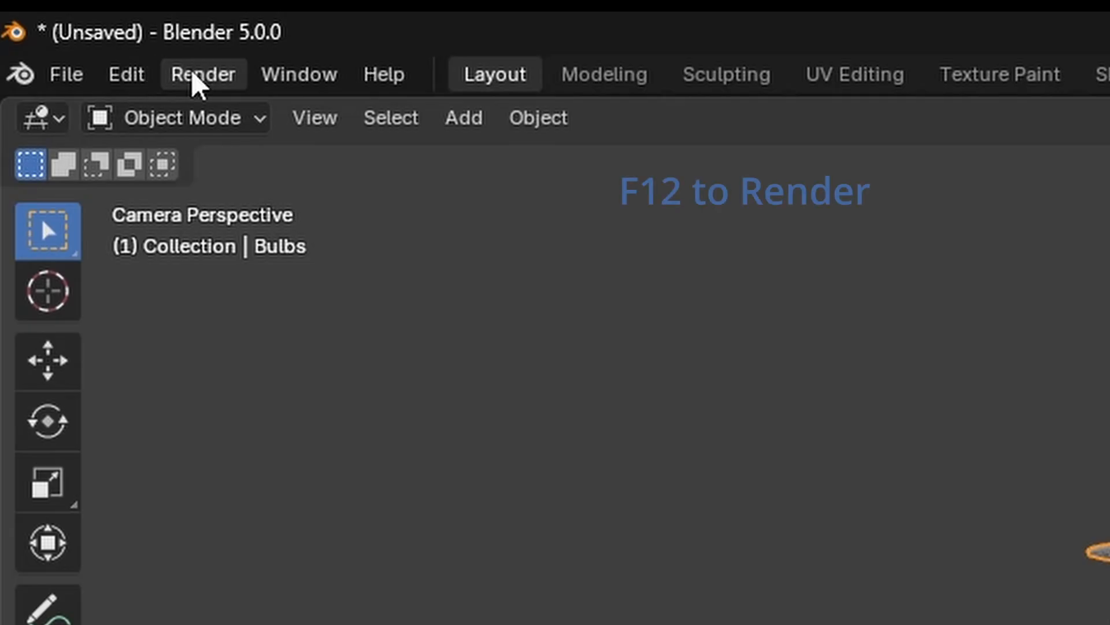
pyautogui.click(69, 21)
pyautogui.press('F12')
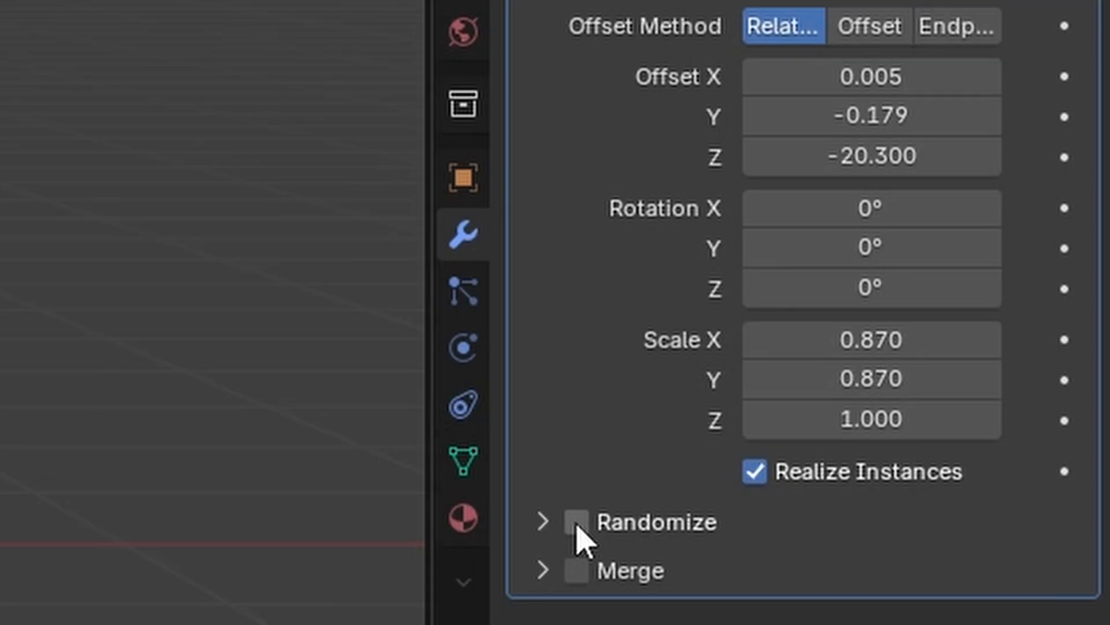
# Enable Randomize on the bulb Array and set its random rotation to 10° in X and -10° in Y
pyautogui.click(955, 499)
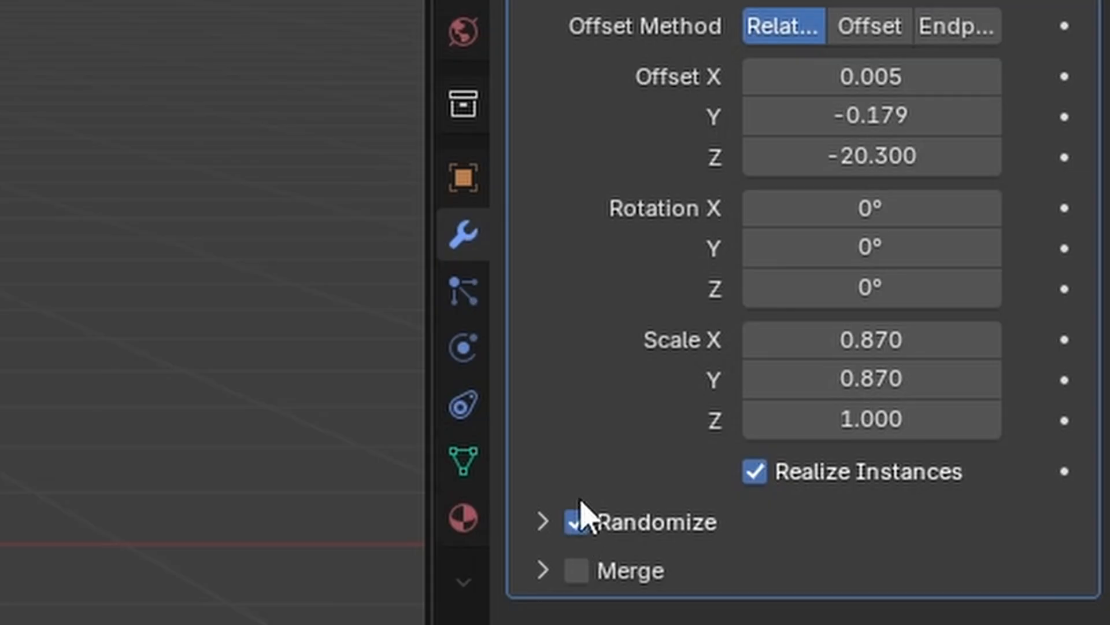
pyautogui.click(544, 522)
pyautogui.scroll(-8, 627, 173)
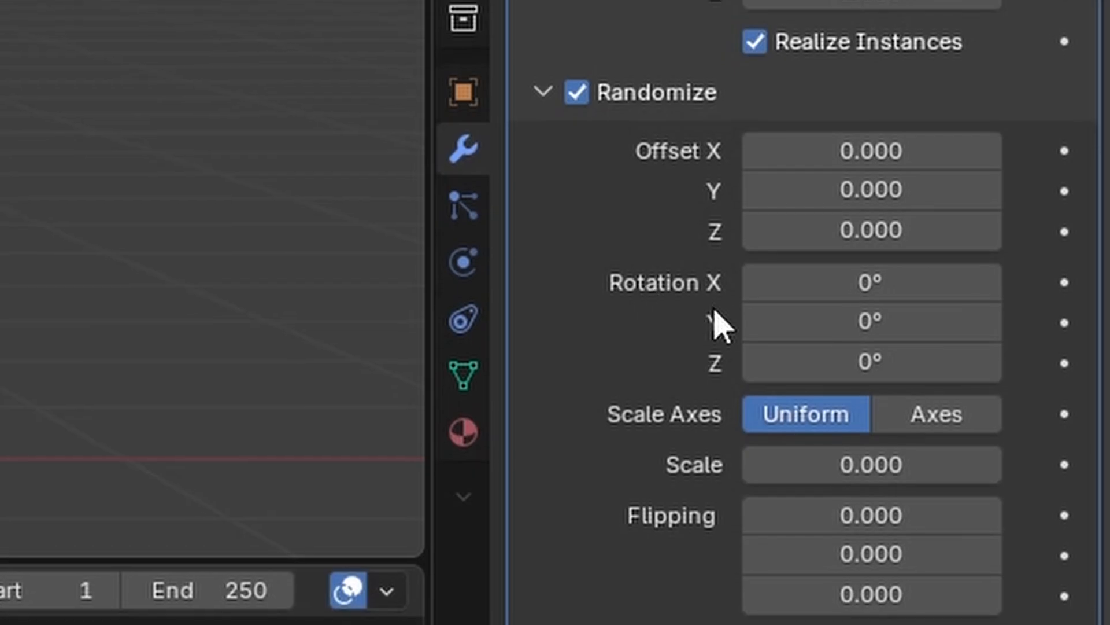
pyautogui.click(872, 283)
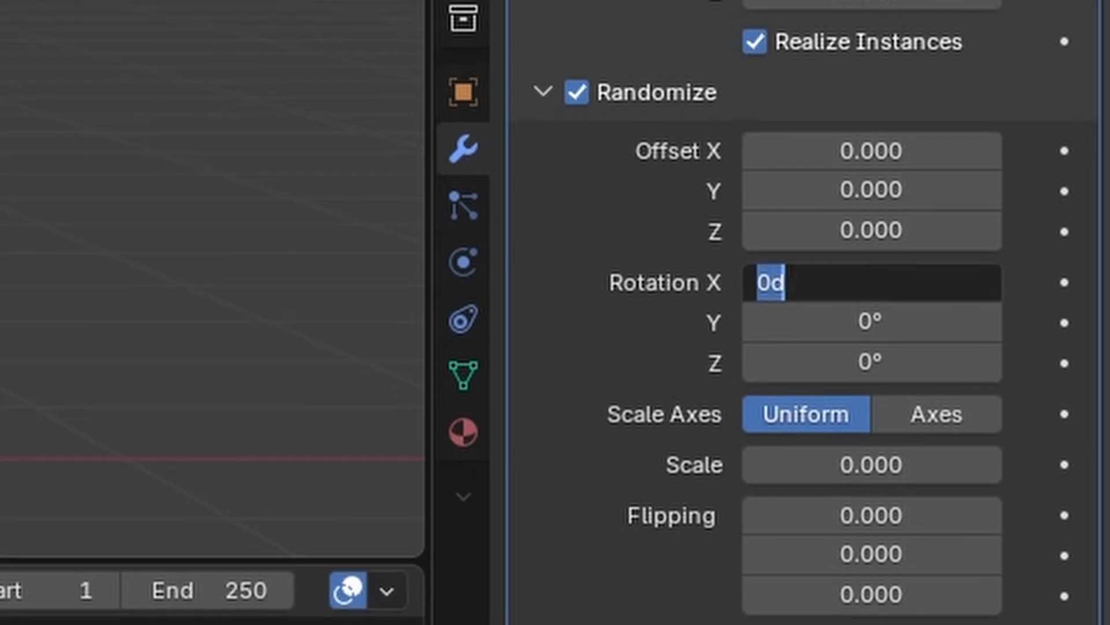
pyautogui.write('1')
pyautogui.press('Return')
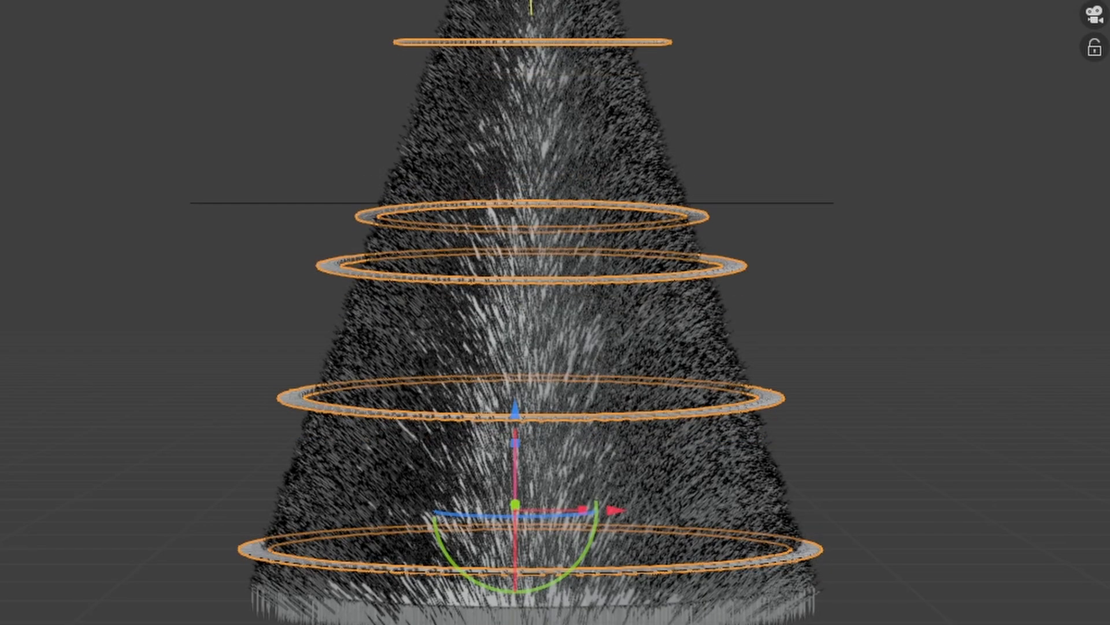
pyautogui.click(972, 322)
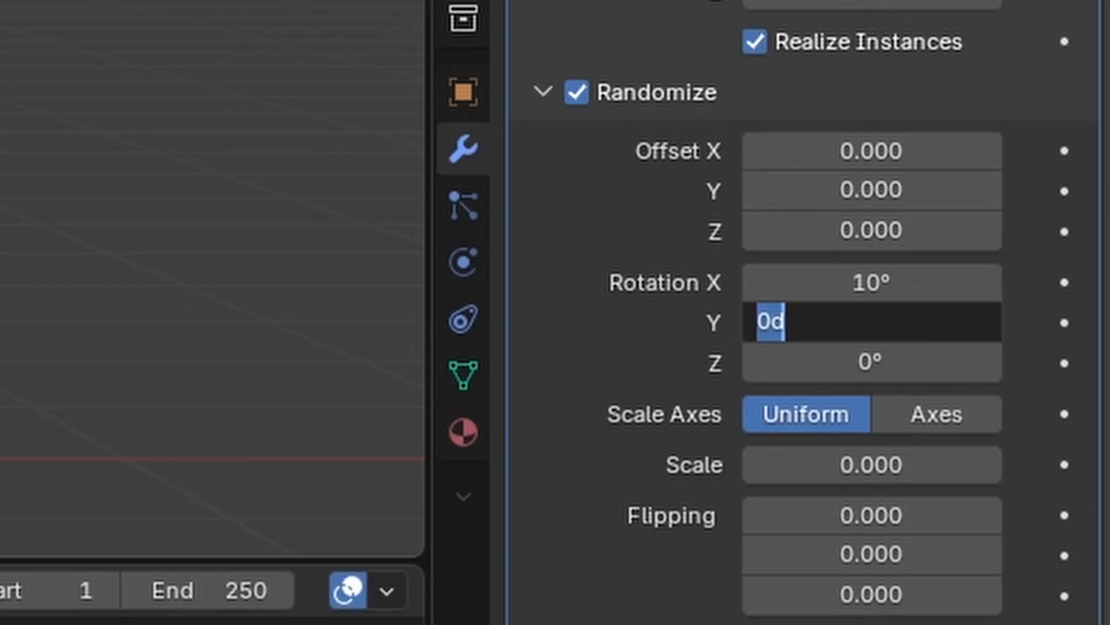
pyautogui.write('-')
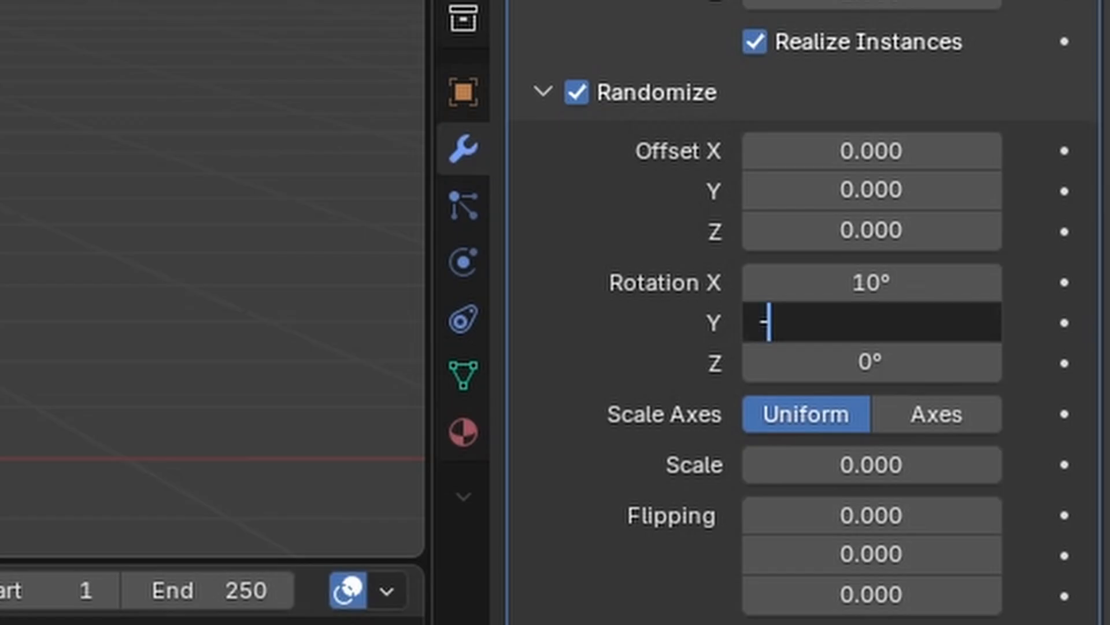
pyautogui.write('10')
pyautogui.press('Return')
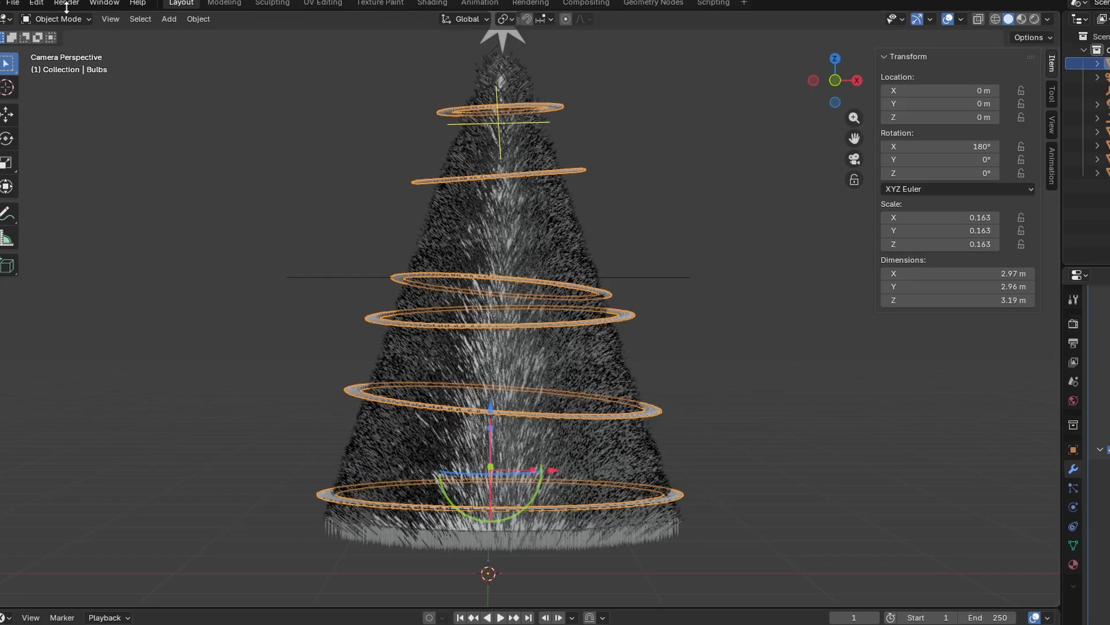
# Render the scene to check the tilted bulb rings and close the render window
pyautogui.click(62, 5)
pyautogui.click(88, 22)
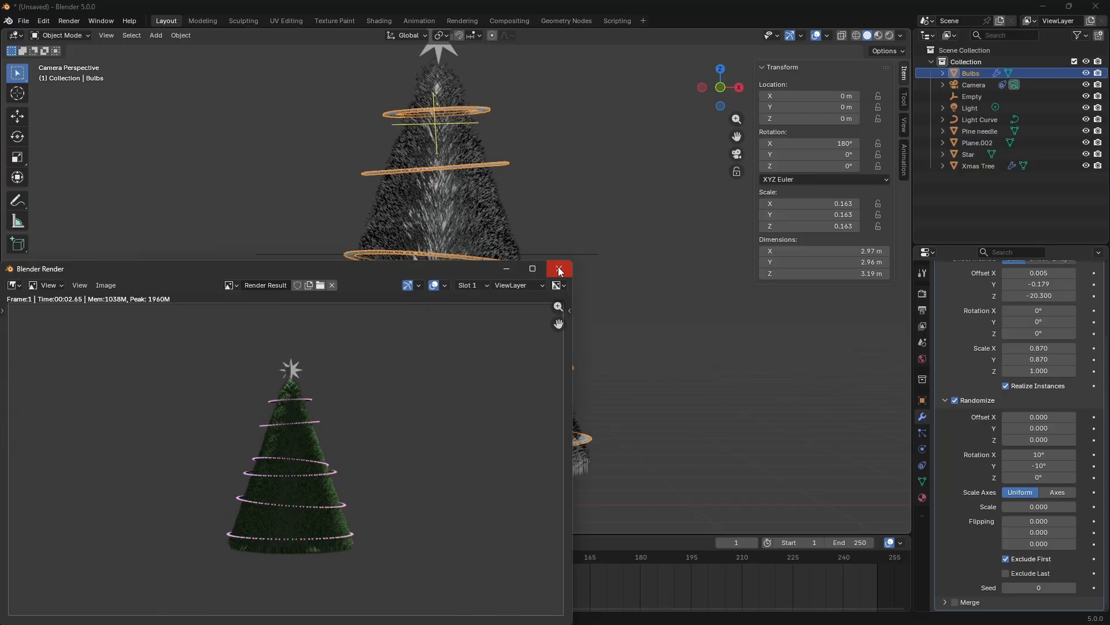
pyautogui.click(559, 269)
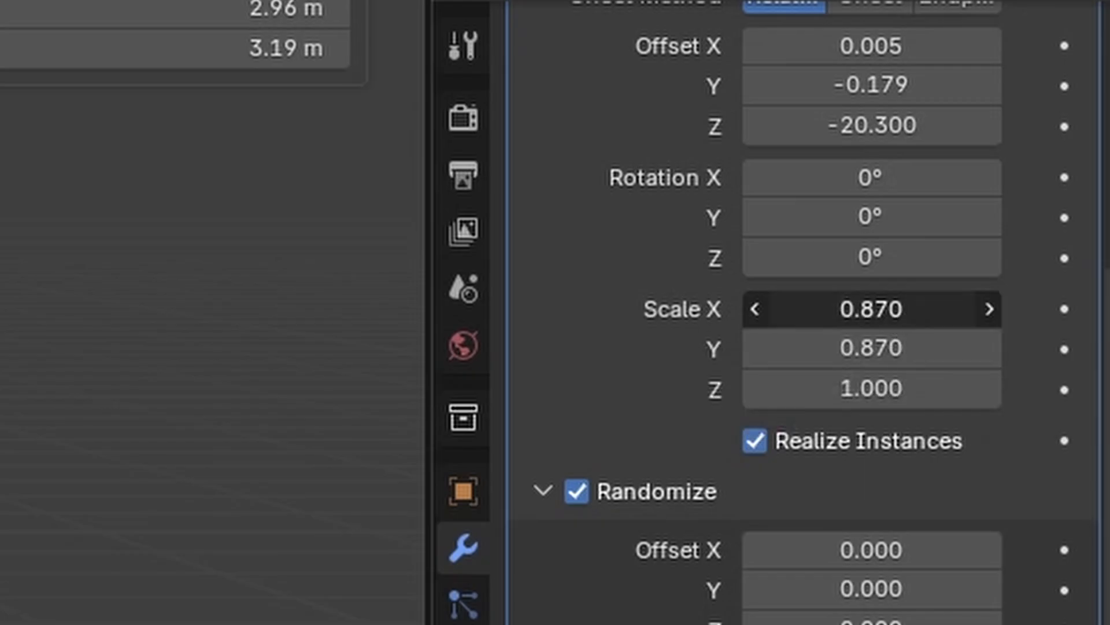
# Set the bulb Array's X and Y scale to 0.86 to tighten the upper rings
pyautogui.click(891, 317)
pyautogui.write('.86')
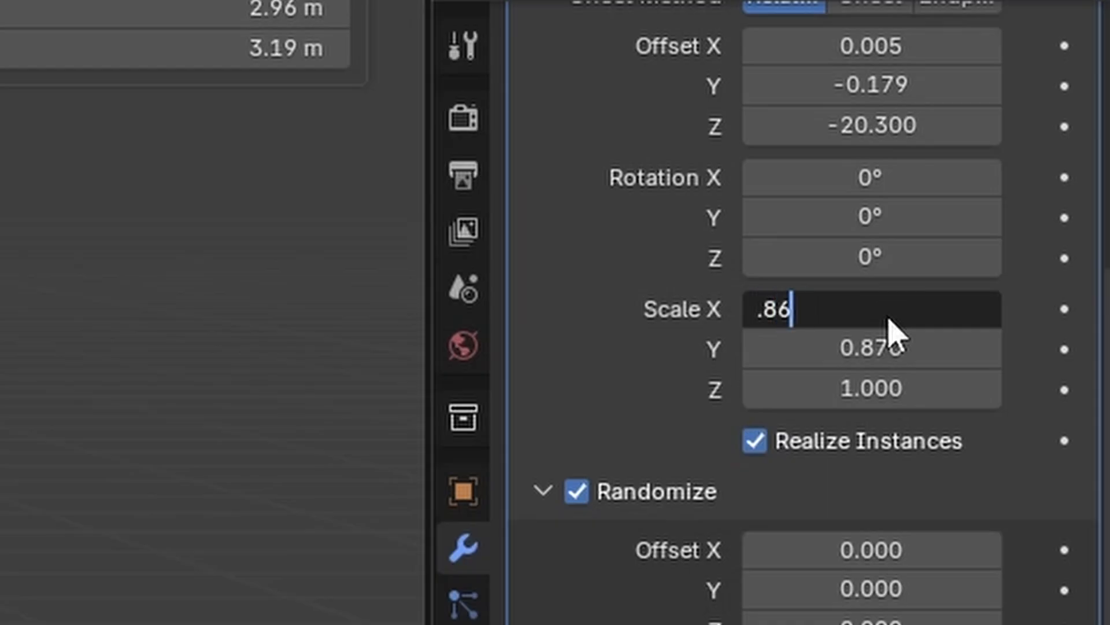
pyautogui.press('Return')
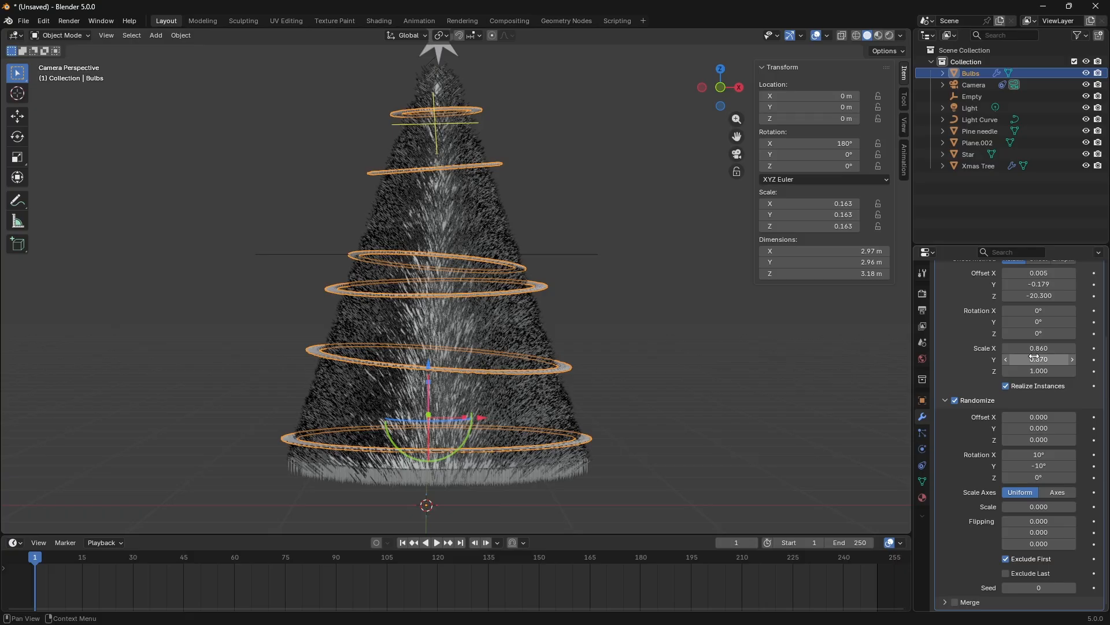
pyautogui.click(1034, 359)
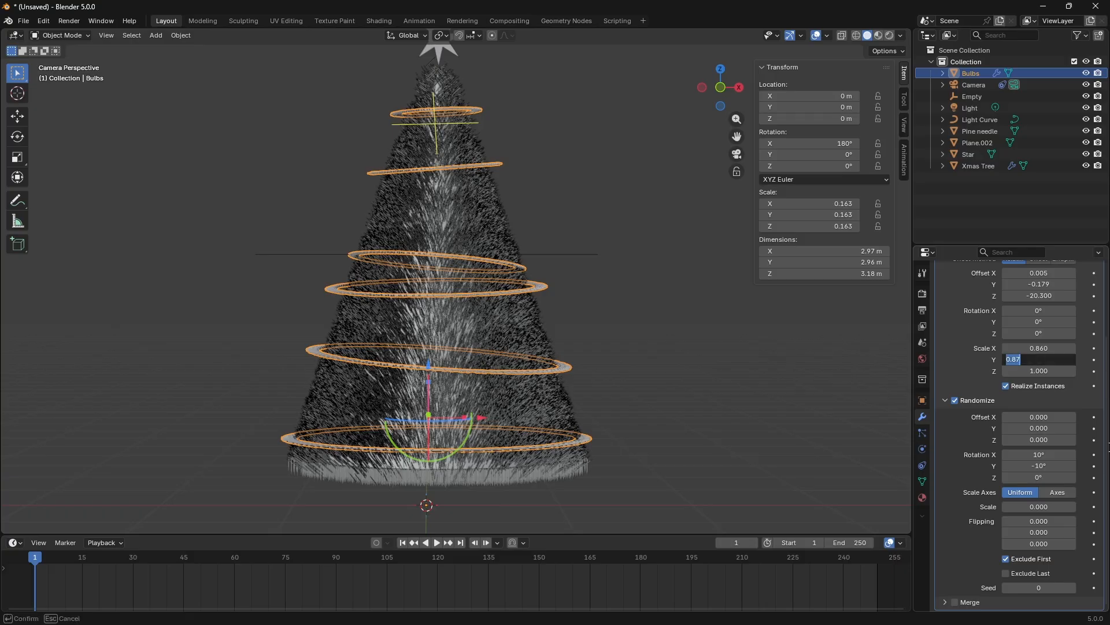
pyautogui.write('.86')
pyautogui.press('Return')
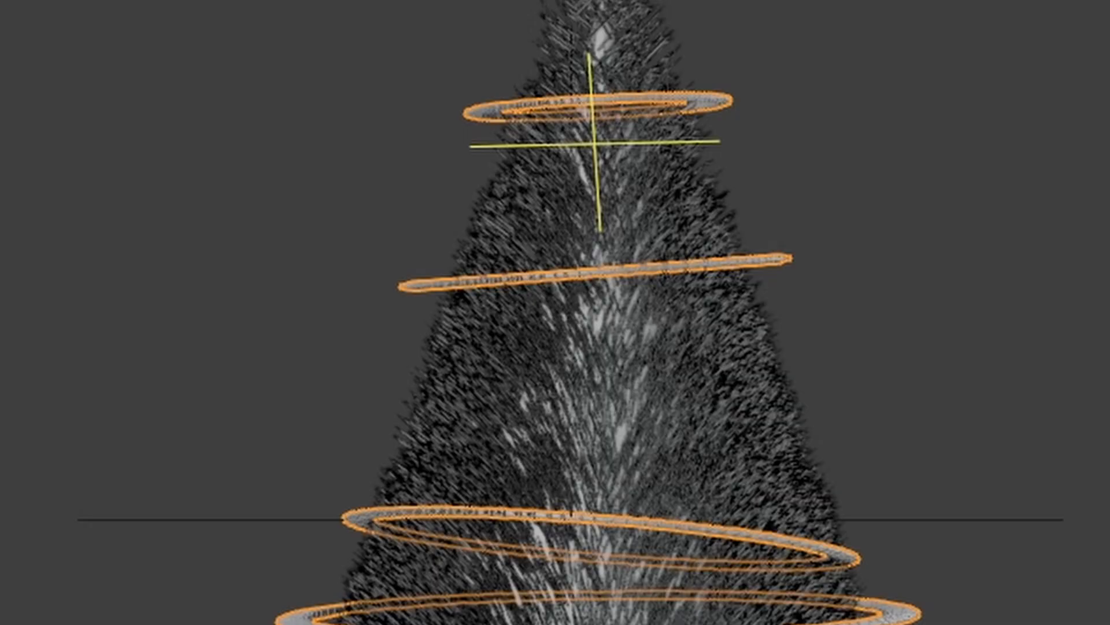
# Set the bulb Array's X and Y scale to 0.85 and render the image again
pyautogui.moveTo(816, 307); pyautogui.dragTo(816, 347)
pyautogui.write('.85')
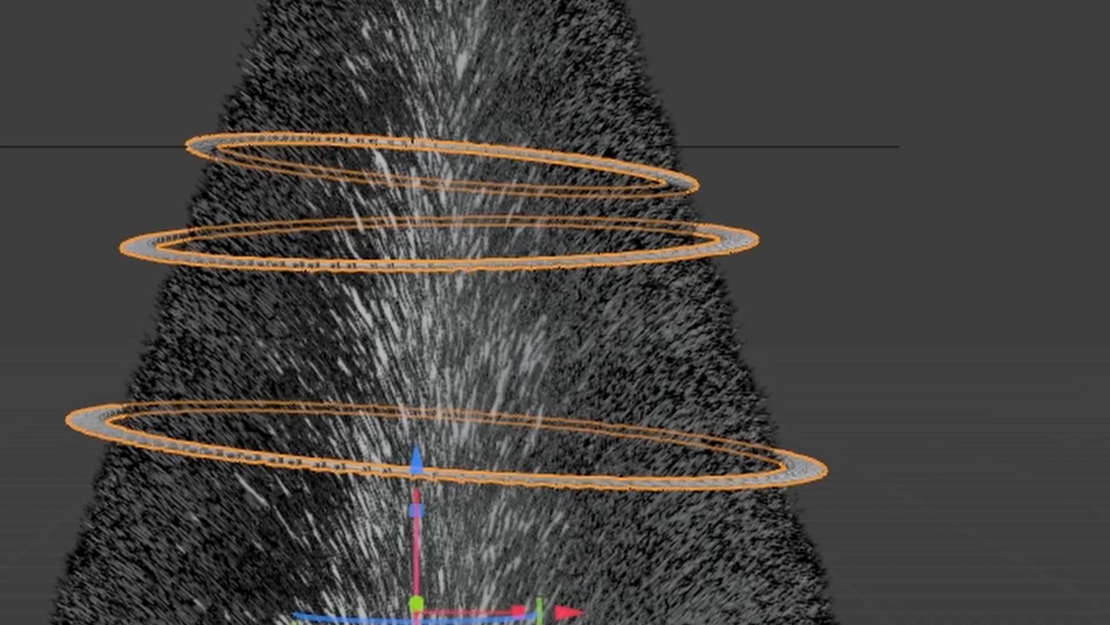
pyautogui.press('Return')
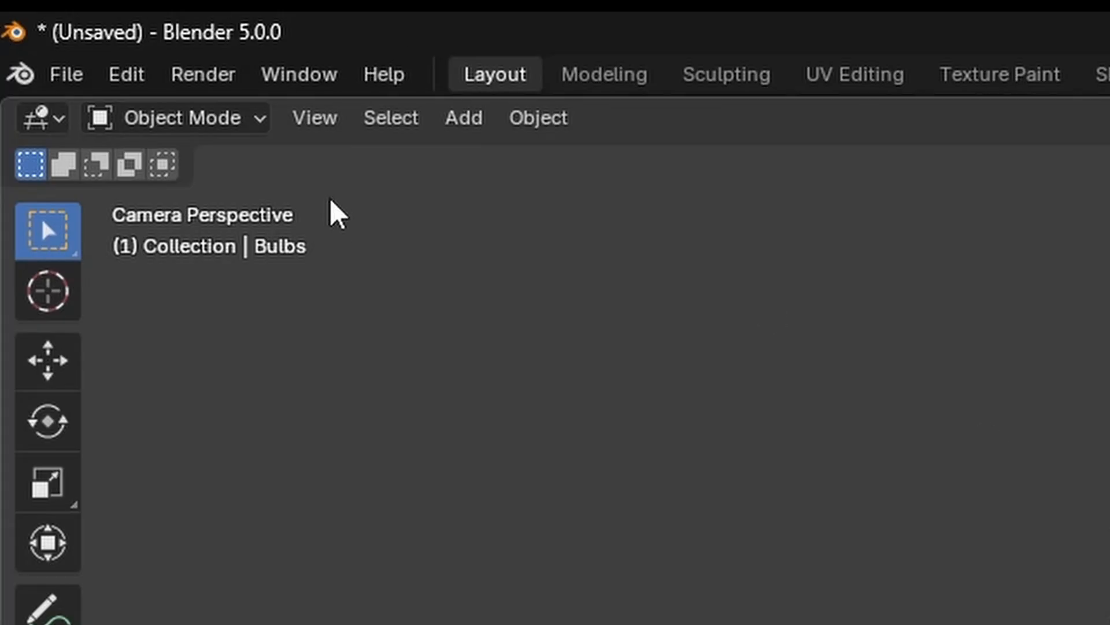
pyautogui.click(209, 75)
pyautogui.click(243, 112)
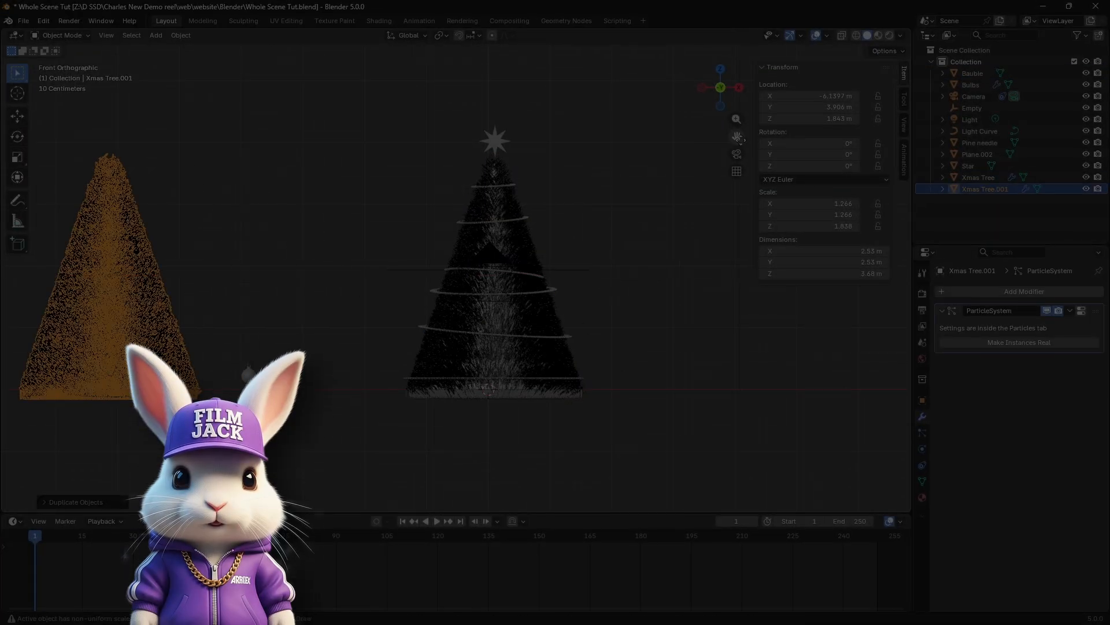
# In Edit Mode, select the bottom face of the duplicated tree's cone and start deleting it
pyautogui.moveTo(720, 87); pyautogui.dragTo(648, 92)
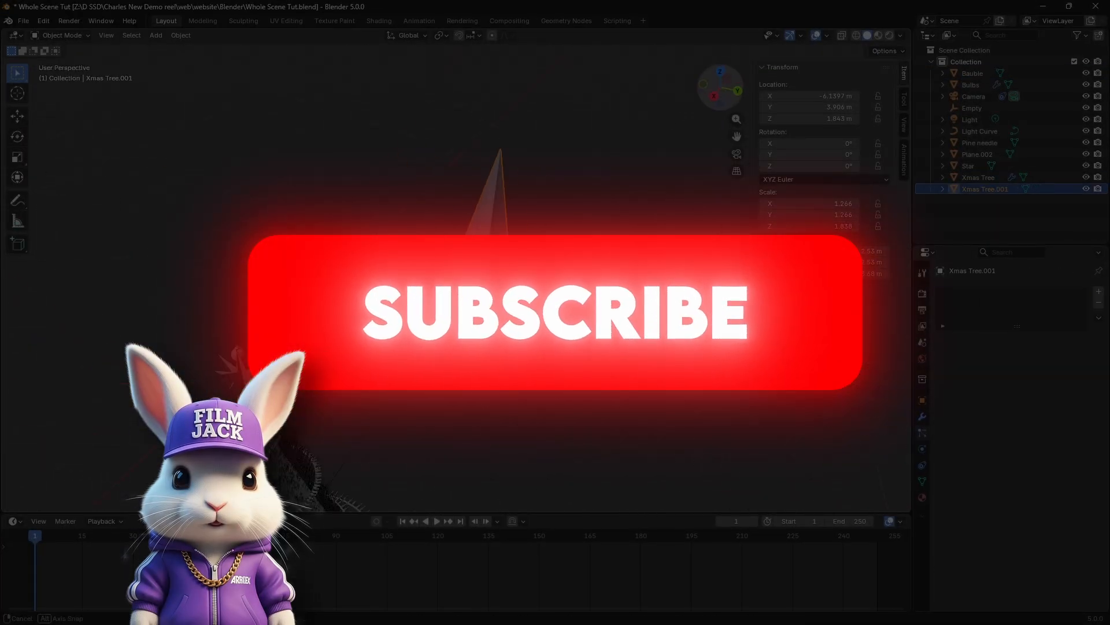
pyautogui.click(61, 36)
pyautogui.click(58, 61)
pyautogui.scroll(3, 455, 272)
pyautogui.click(422, 370)
pyautogui.press('x')
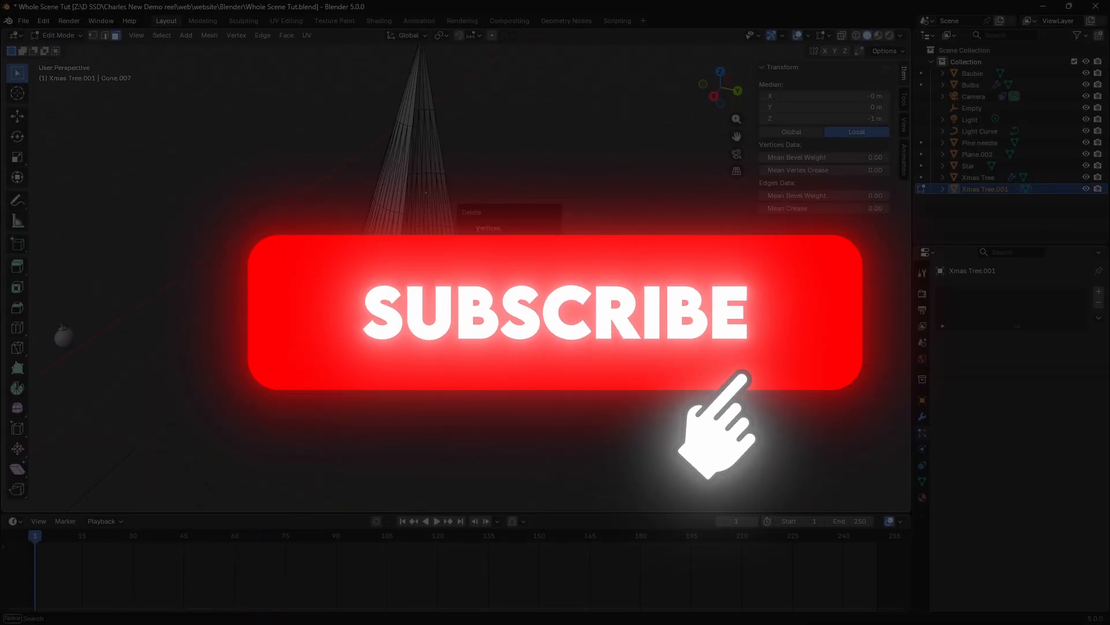